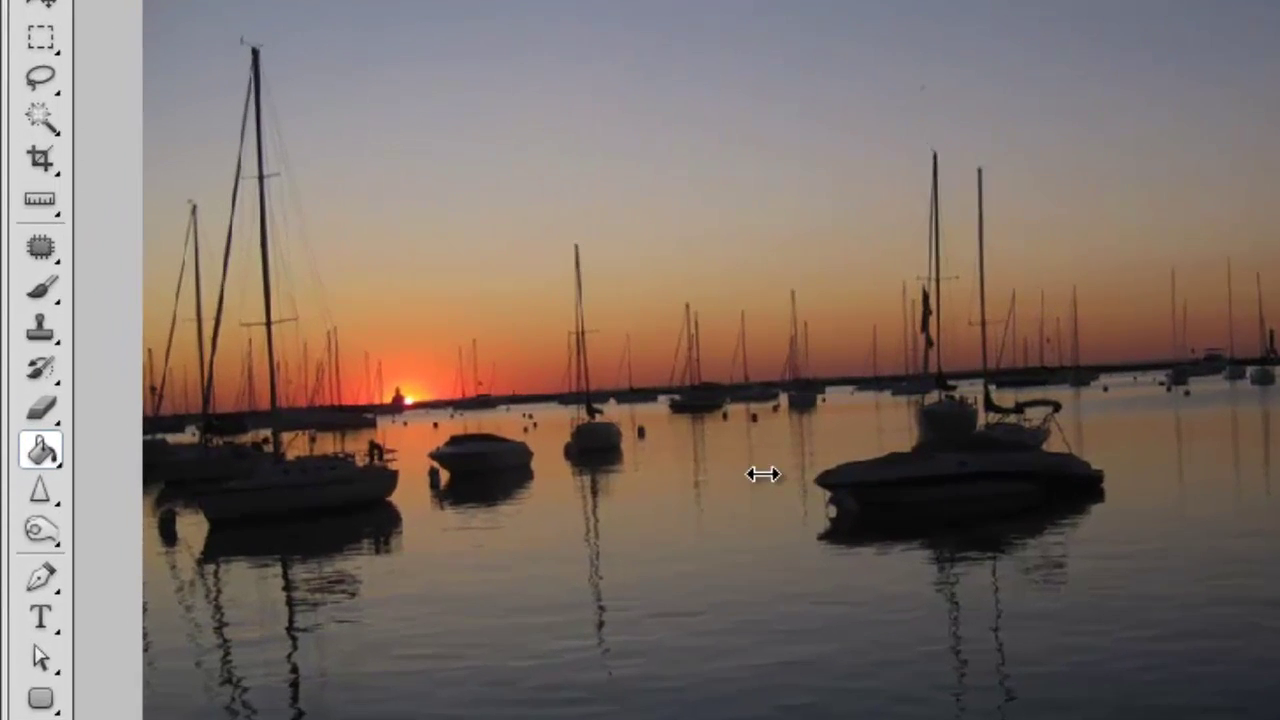
# Straighten the tilted sunset photo by drawing a Ruler line along the horizon and applying the correction.
pyautogui.click(90, 211)
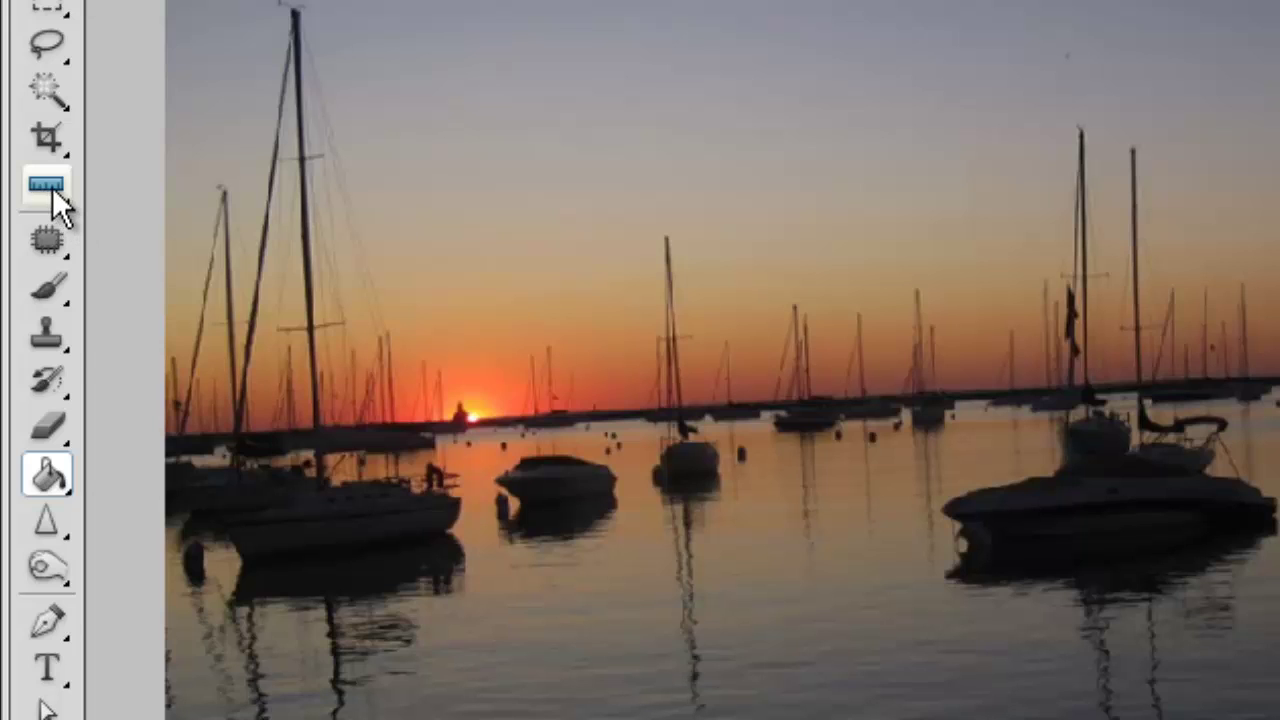
pyautogui.click(52, 187)
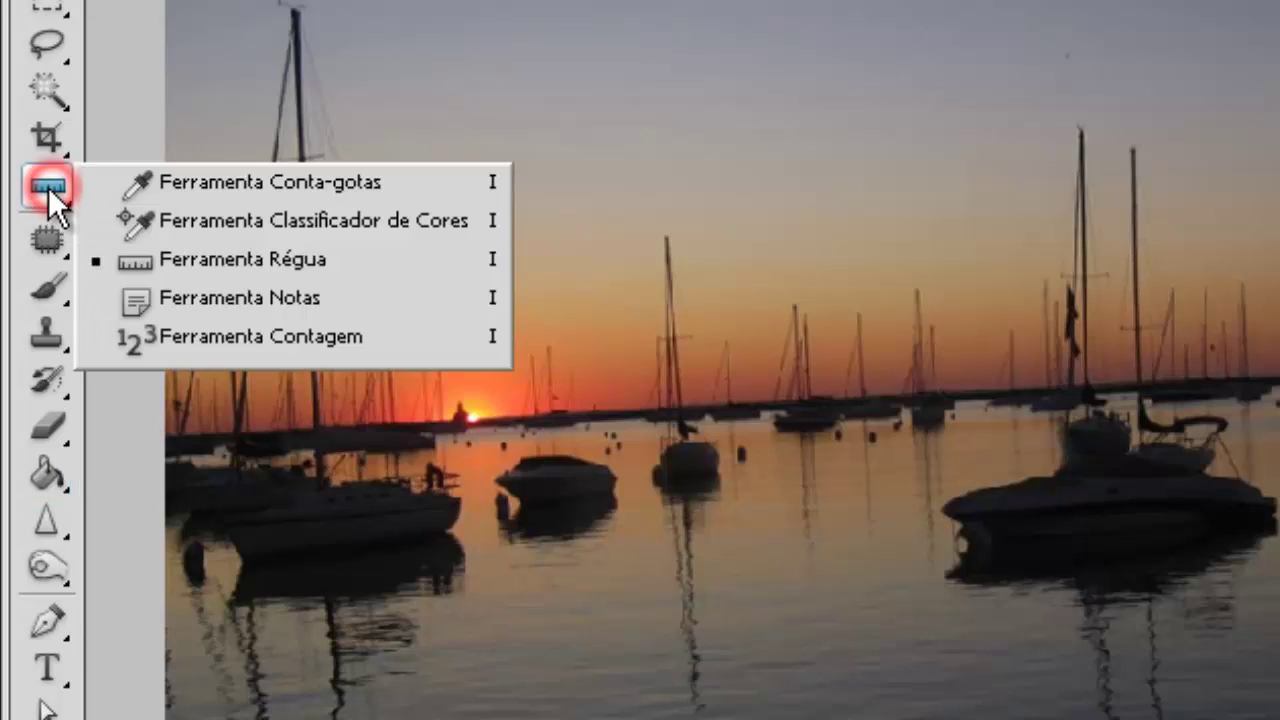
pyautogui.click(299, 260)
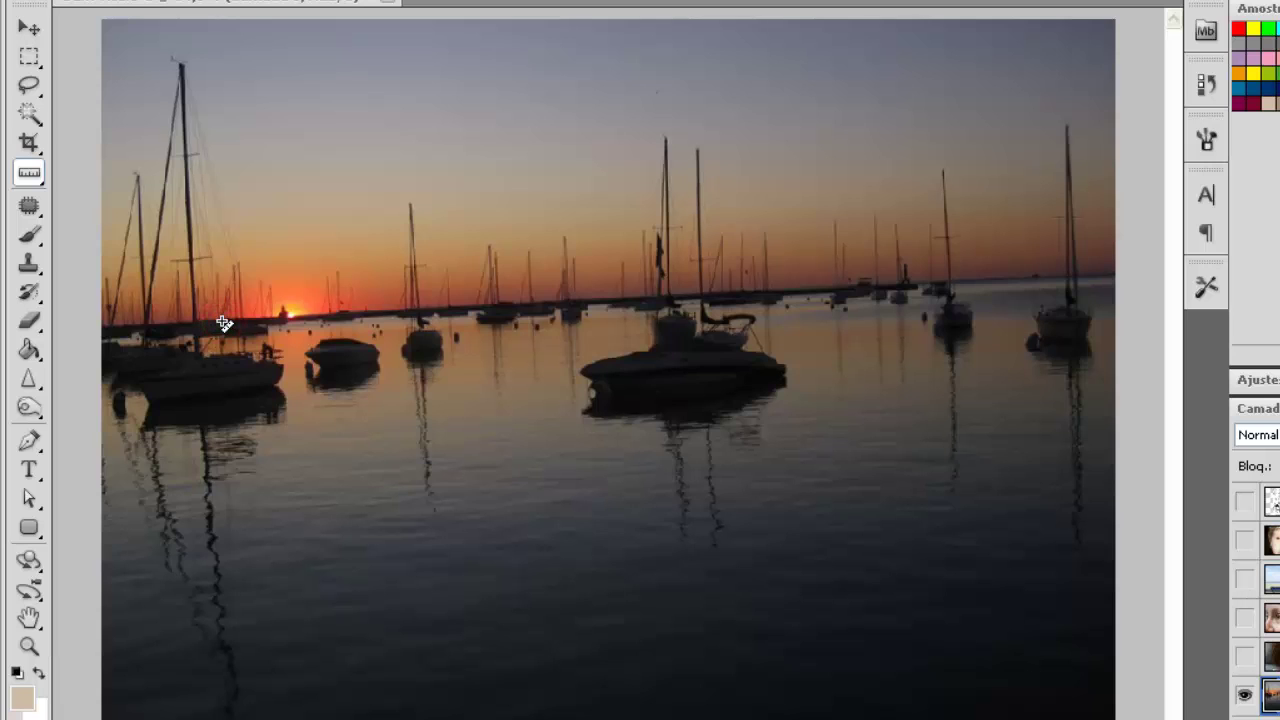
pyautogui.moveTo(222, 320)
pyautogui.mouseDown()
pyautogui.moveTo(686, 318)
pyautogui.moveTo(1028, 282)
pyautogui.moveTo(1023, 272)
pyautogui.moveTo(1023, 283)
pyautogui.mouseUp()
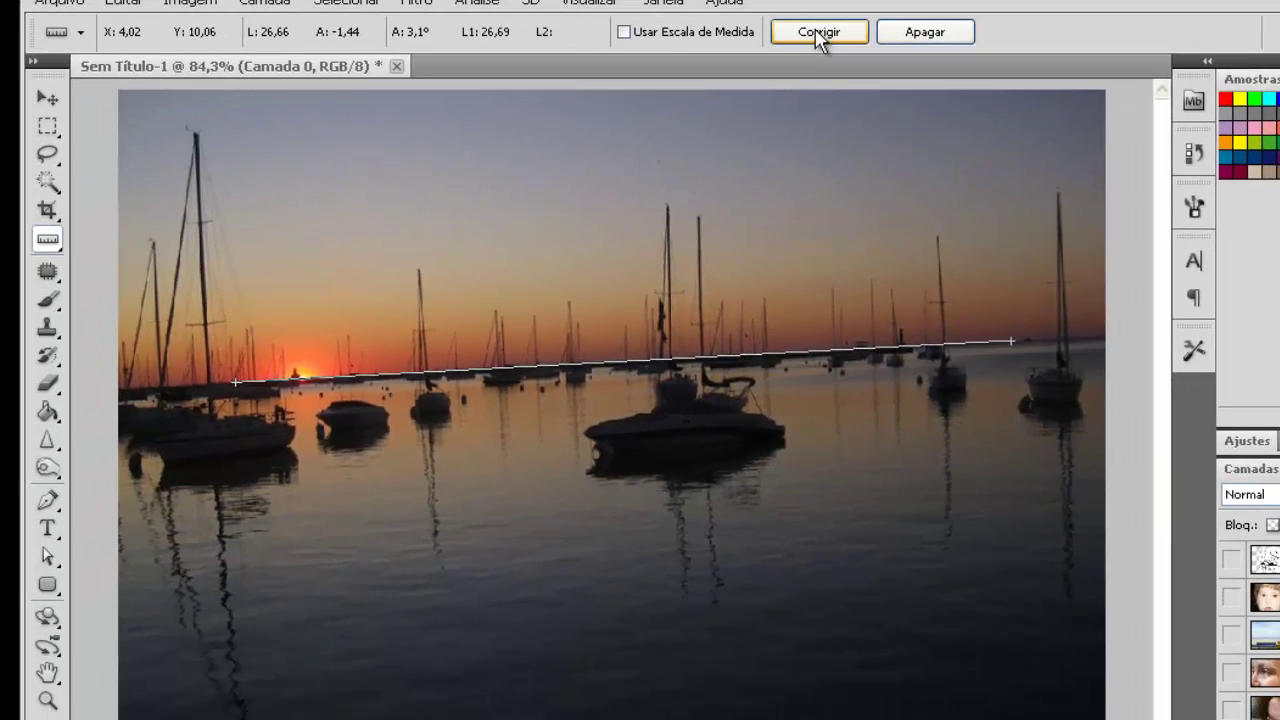
pyautogui.click(818, 33)
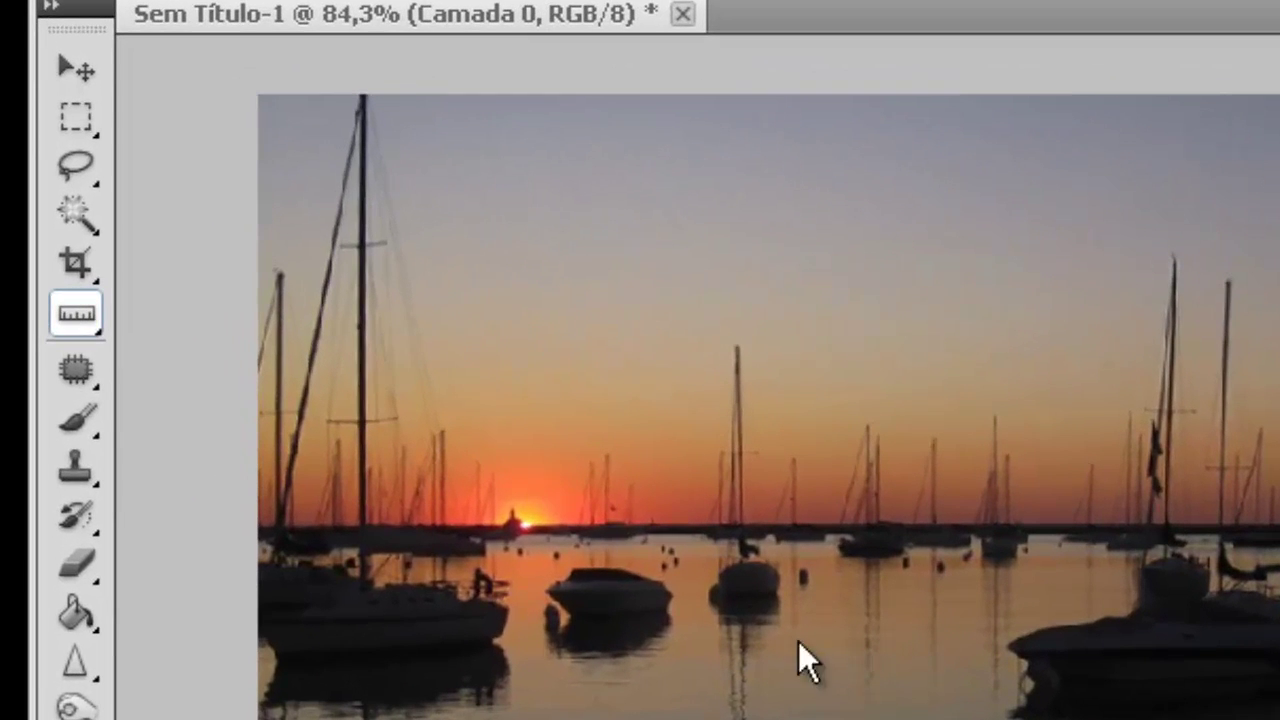
# Choose the Spot Healing Brush tool and show the face photo on layer Camada 1 for retouching.
pyautogui.click(80, 372)
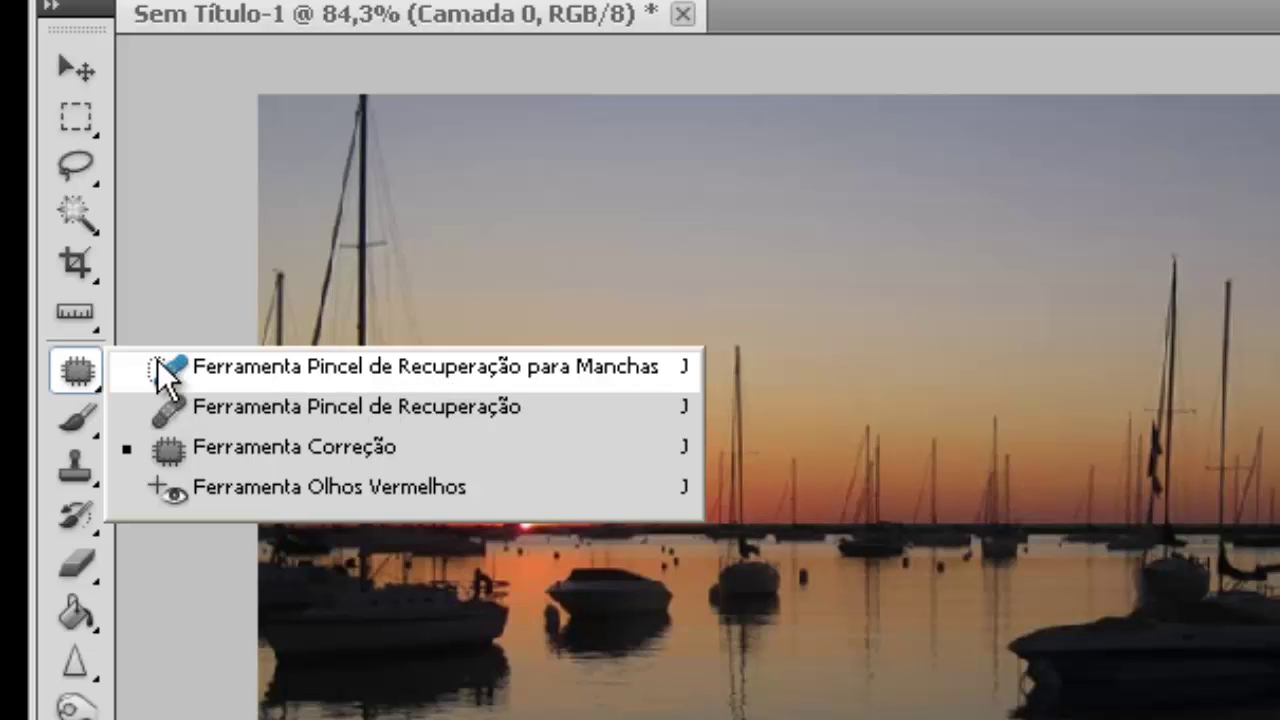
pyautogui.click(420, 368)
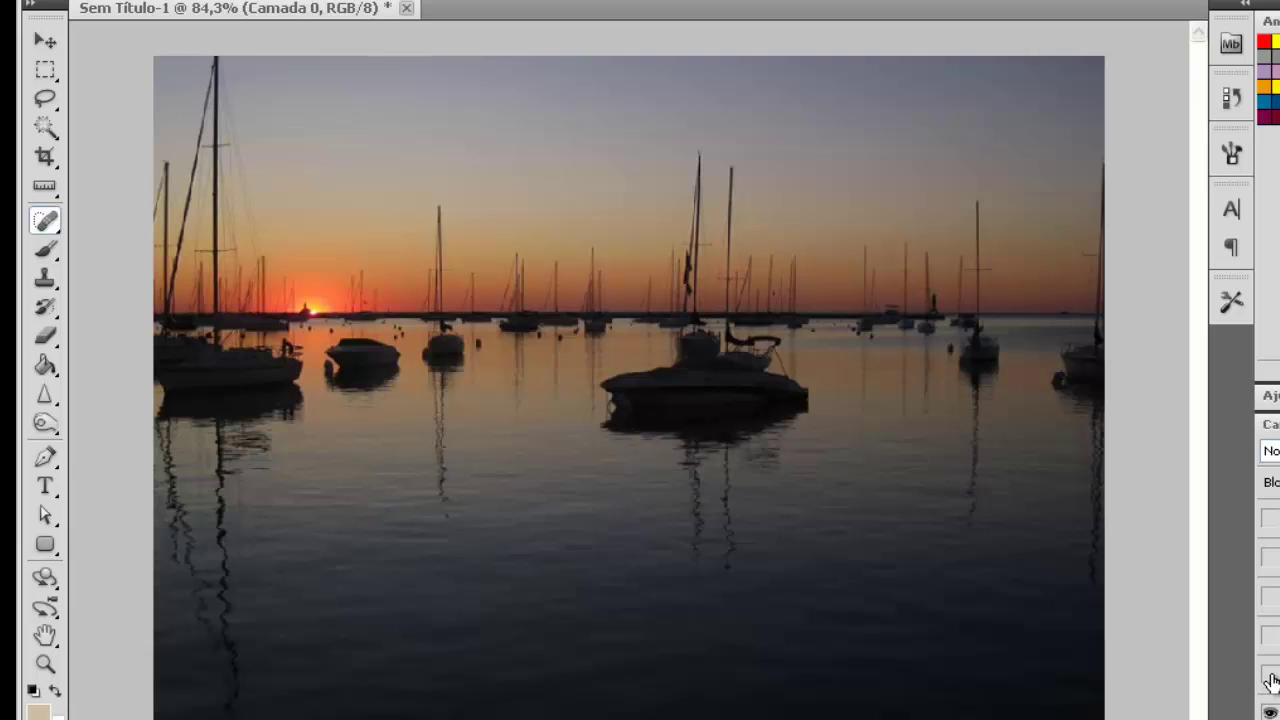
pyautogui.click(1270, 676)
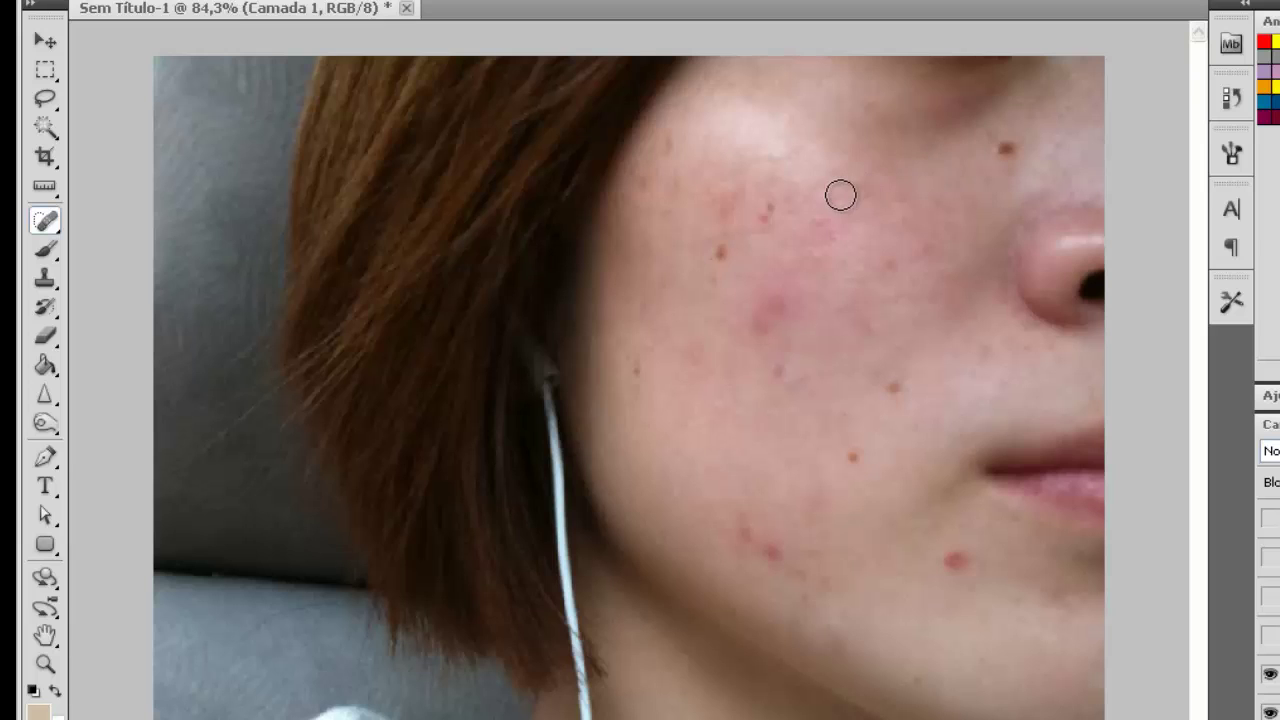
# Adjust the Spot Healing Brush size until it is slightly larger than the moles on the face.
pyautogui.press('[')
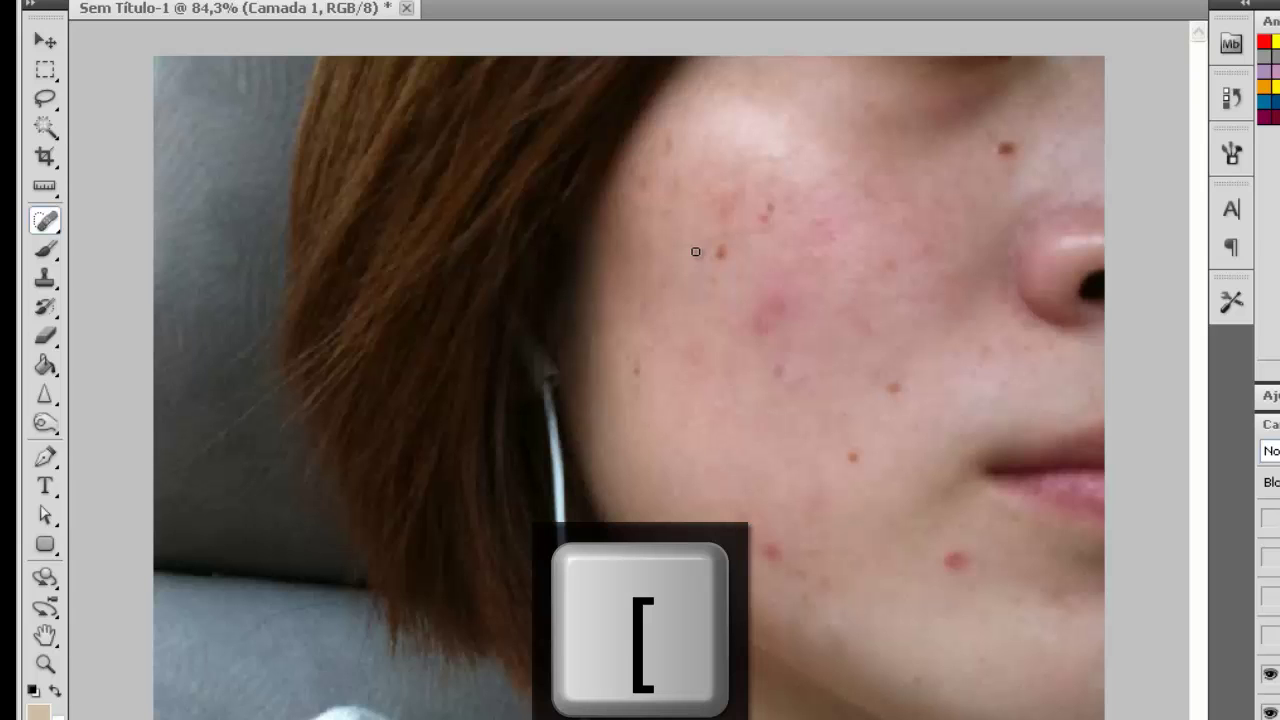
pyautogui.press(']')
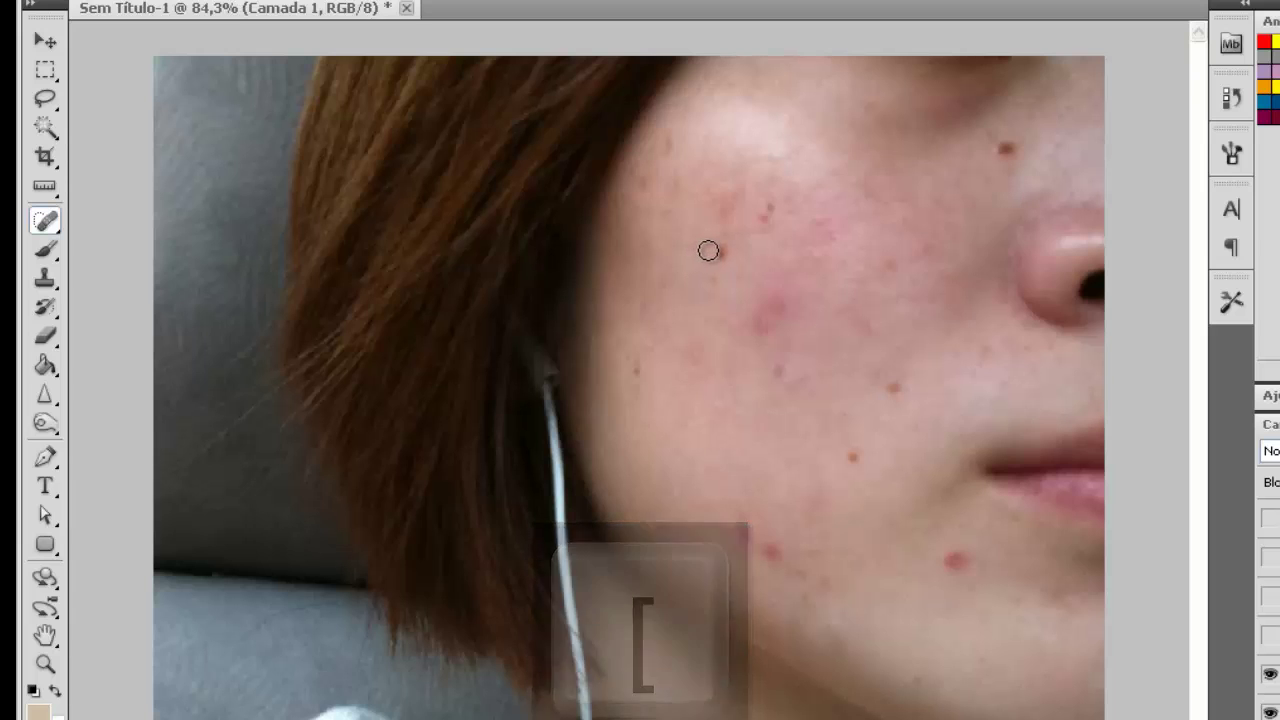
pyautogui.press(']')
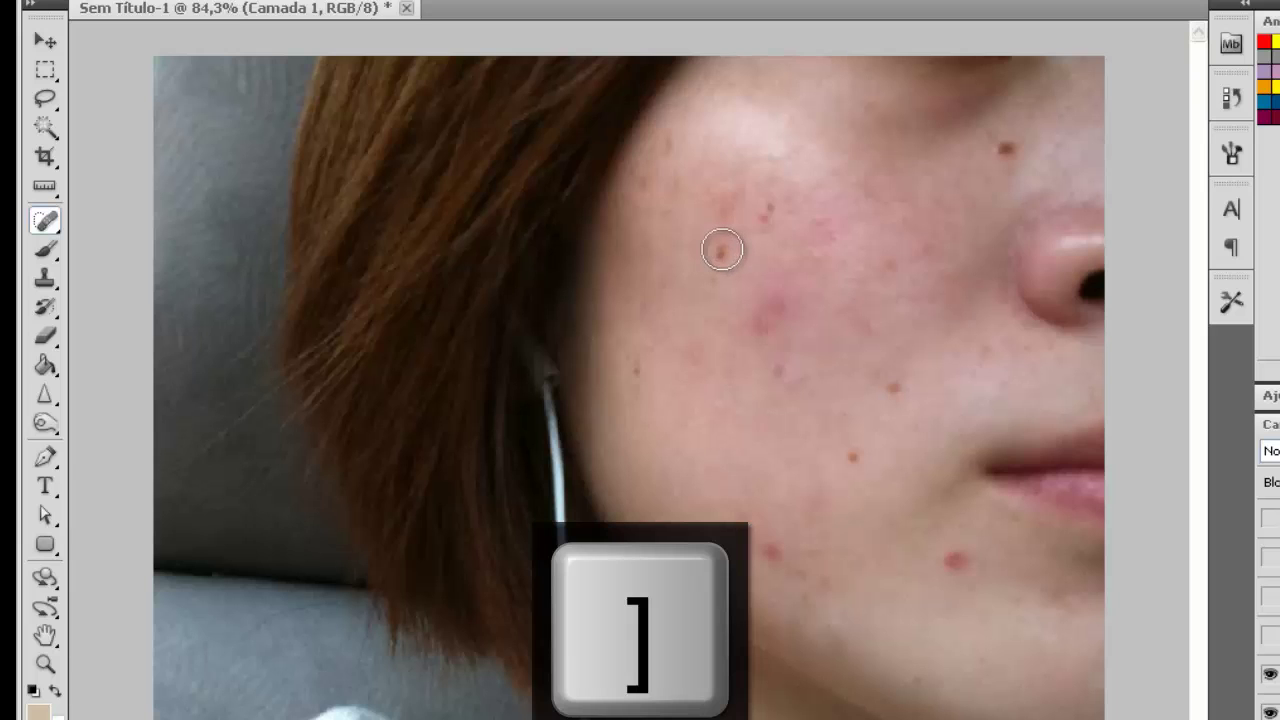
pyautogui.press(']')
pyautogui.press(']')
pyautogui.press(']')
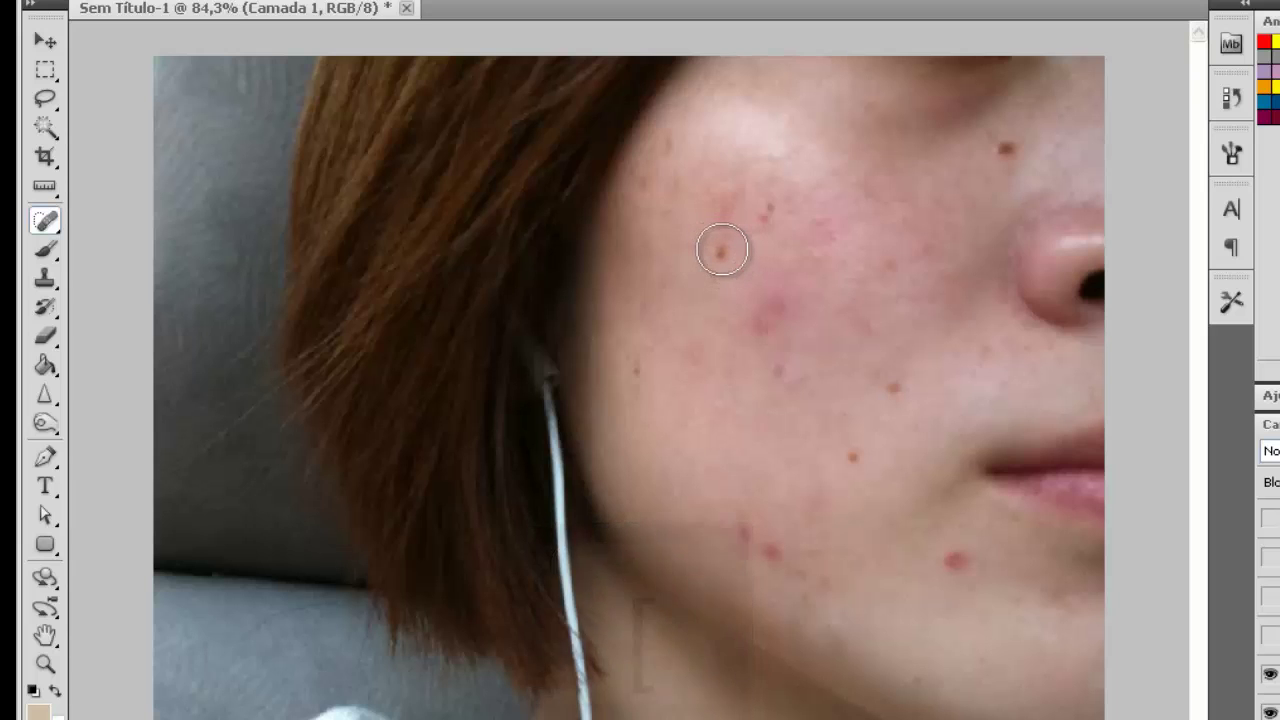
pyautogui.press('[')
pyautogui.press('[')
pyautogui.press('[')
pyautogui.press(']')
pyautogui.press(']')
pyautogui.press(']')
pyautogui.press(']')
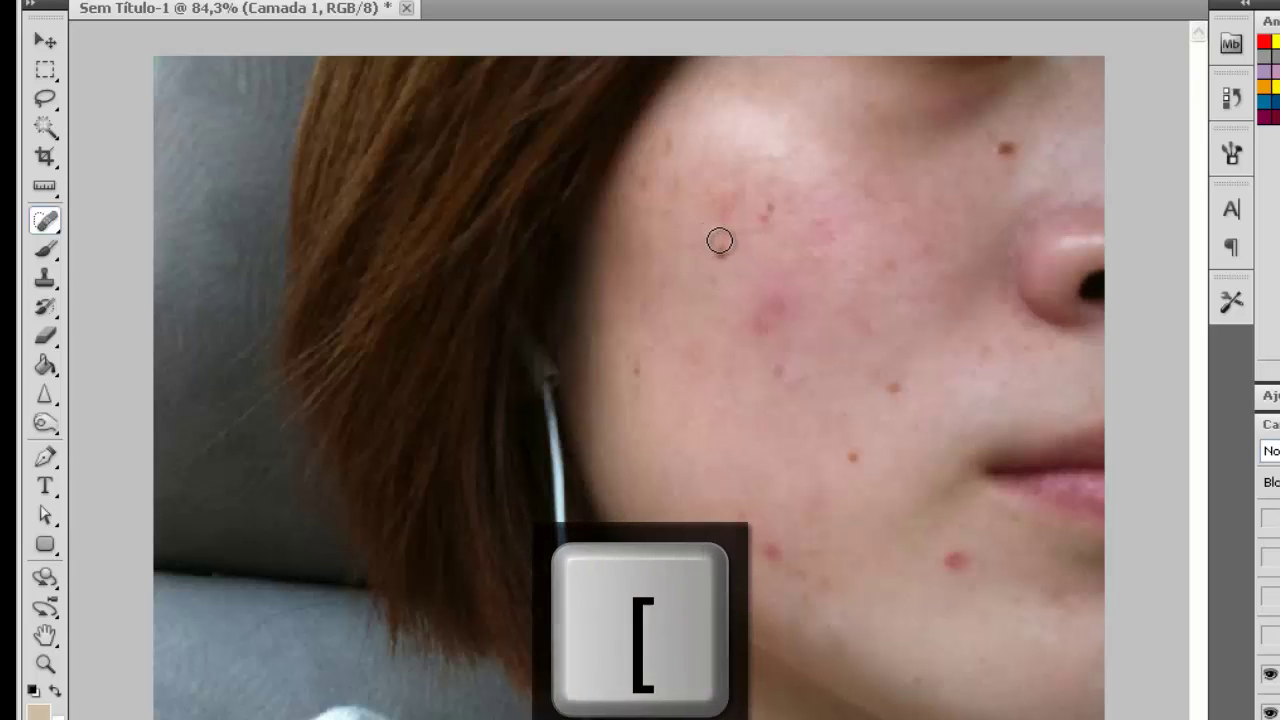
pyautogui.press('[')
pyautogui.press('[')
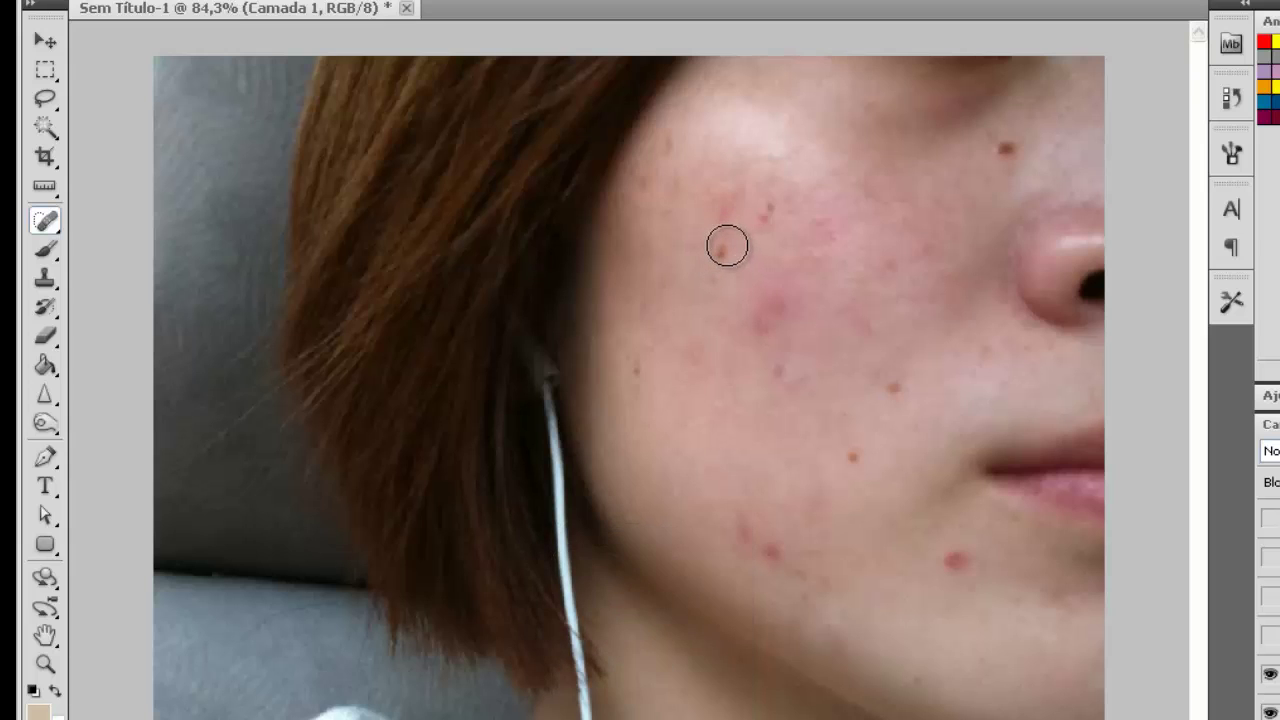
pyautogui.press(']')
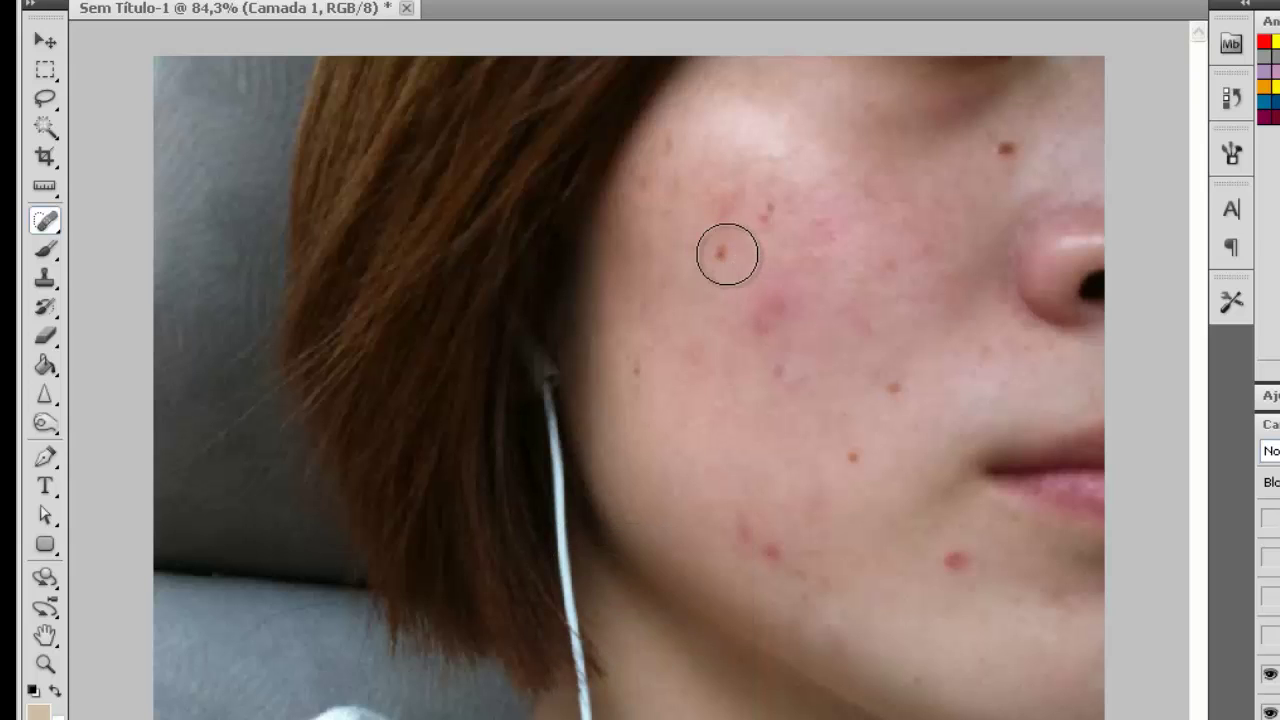
pyautogui.press('[')
pyautogui.press('[')
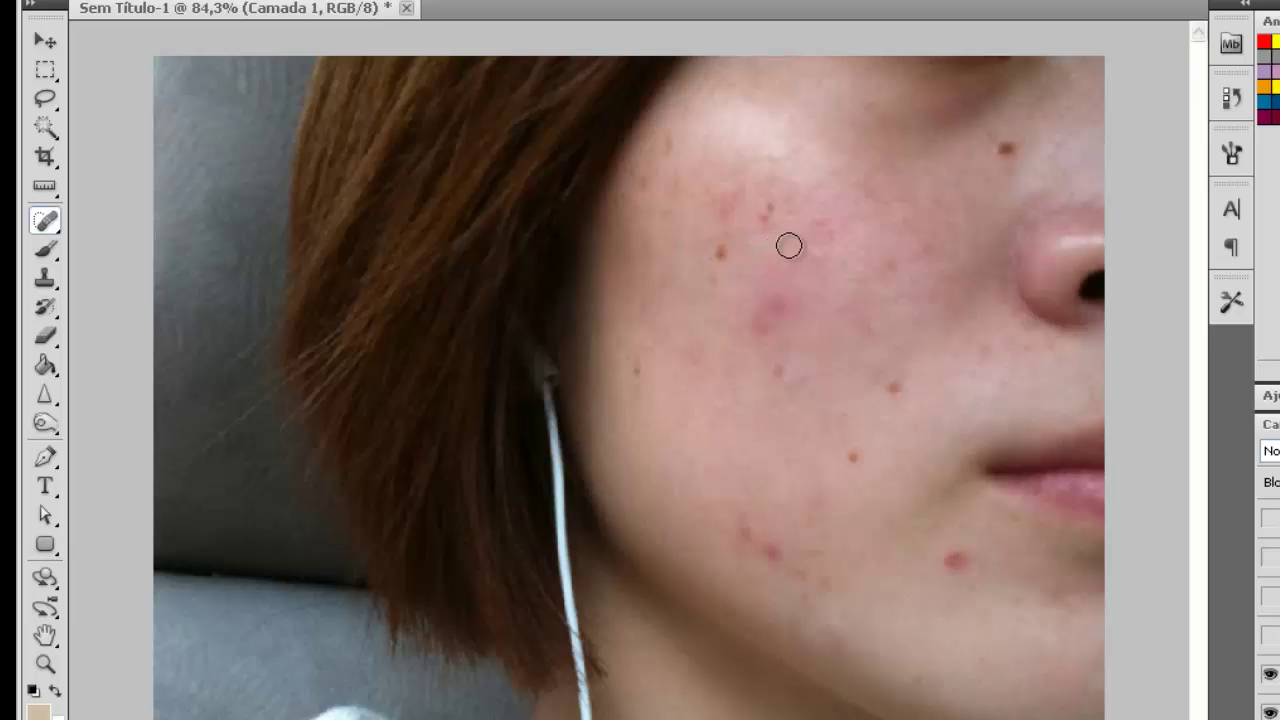
pyautogui.press(']')
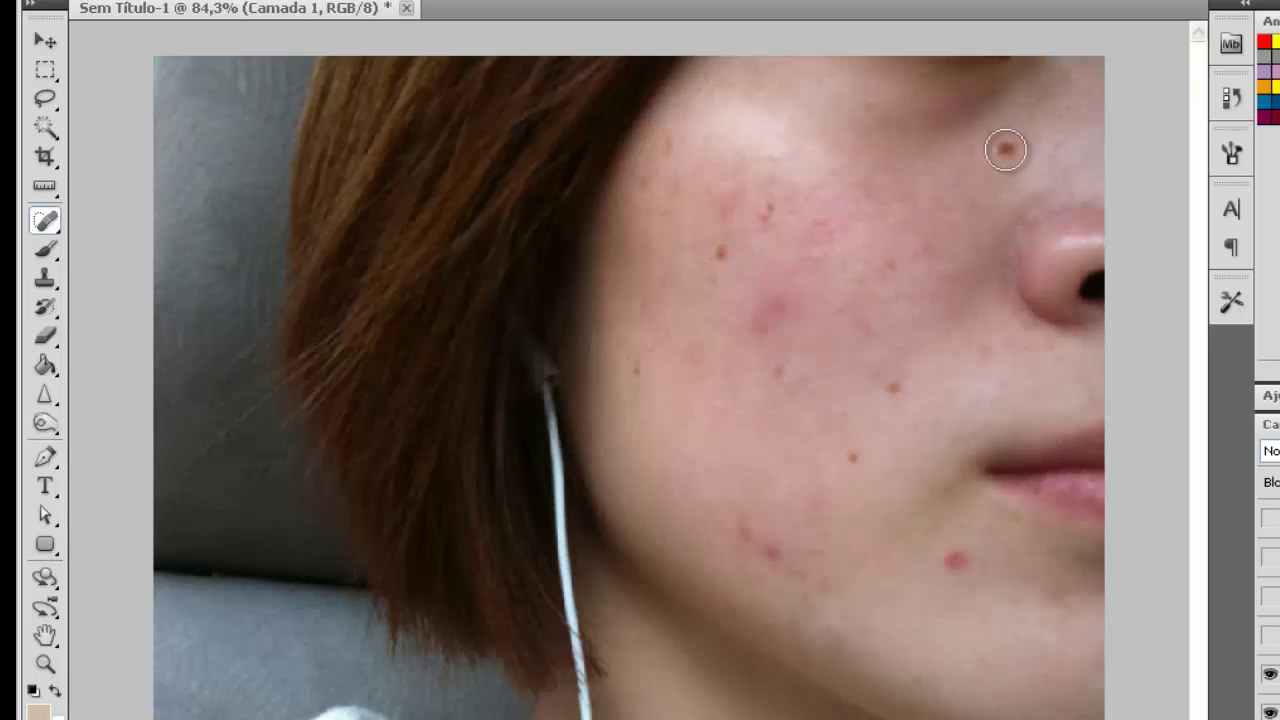
# Try healing the mole beside the nose directly on layer Camada 1, and undo it.
pyautogui.moveTo(1004, 151); pyautogui.dragTo(1007, 149)
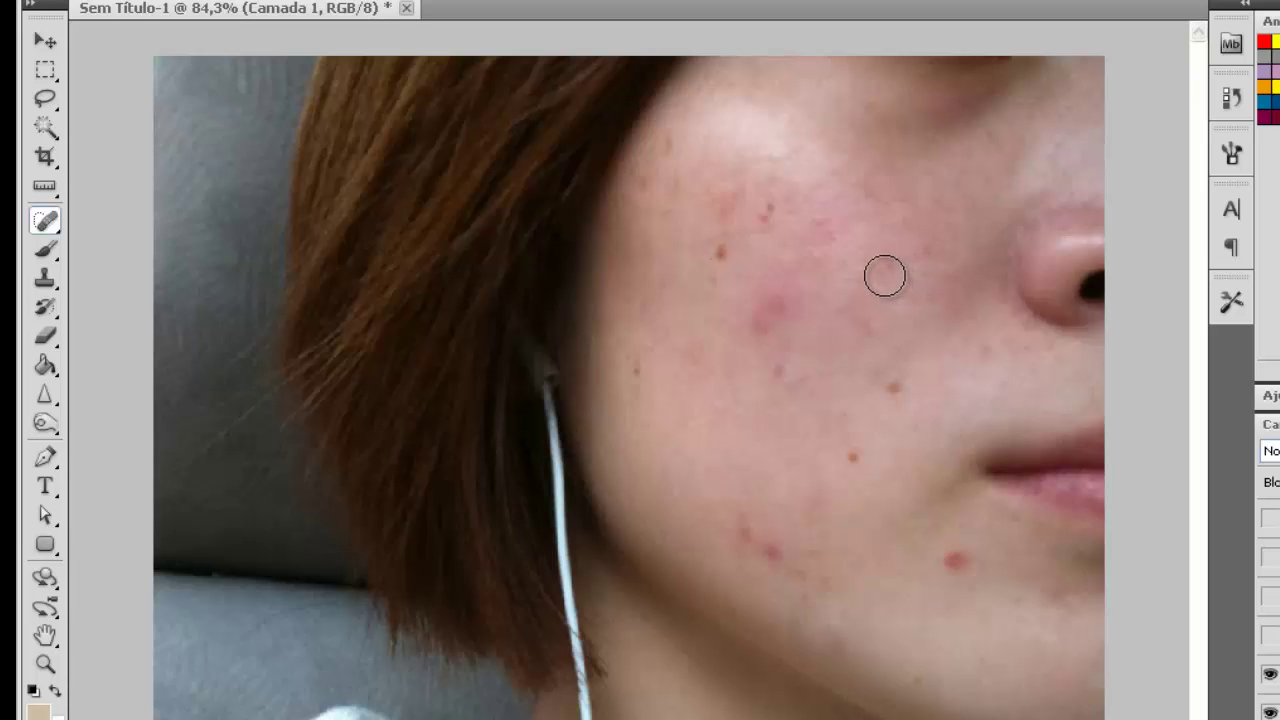
pyautogui.hotkey('ctrl', 'z')
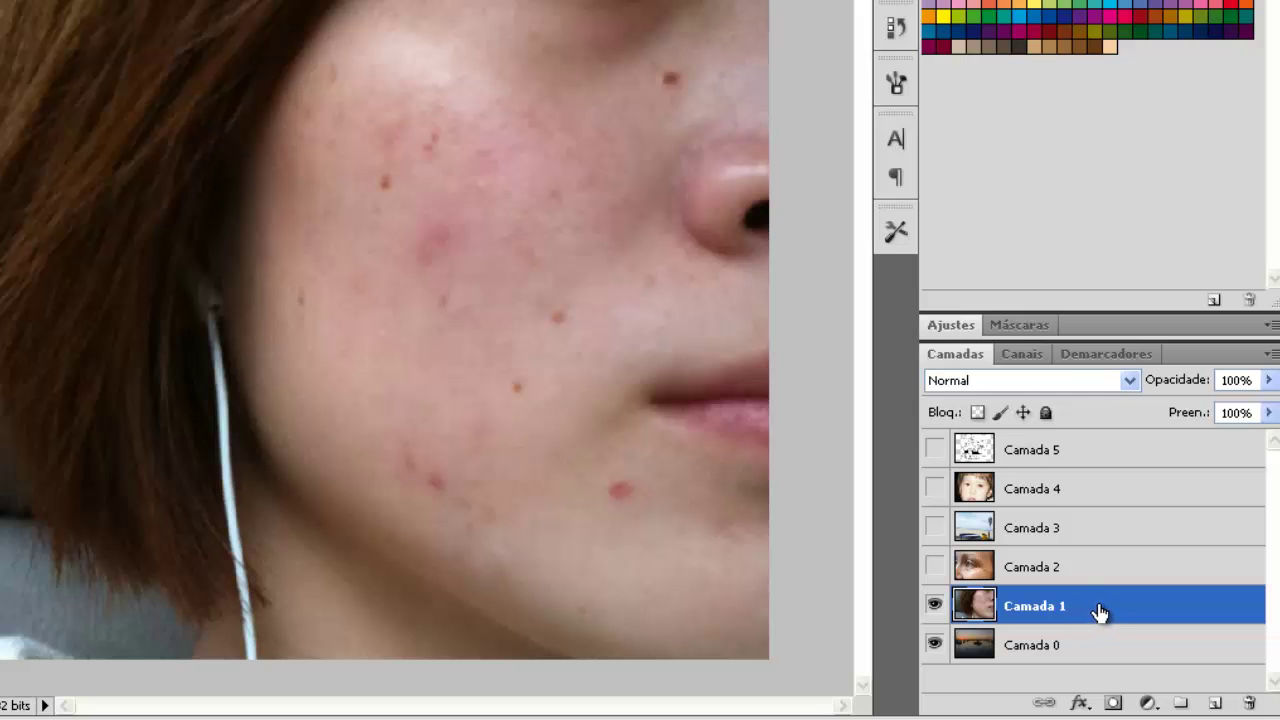
# Duplicate layer Camada 1 and heal the dark moles beside the nose and across the cheek on the copy.
pyautogui.hotkey('ctrl', 'j')
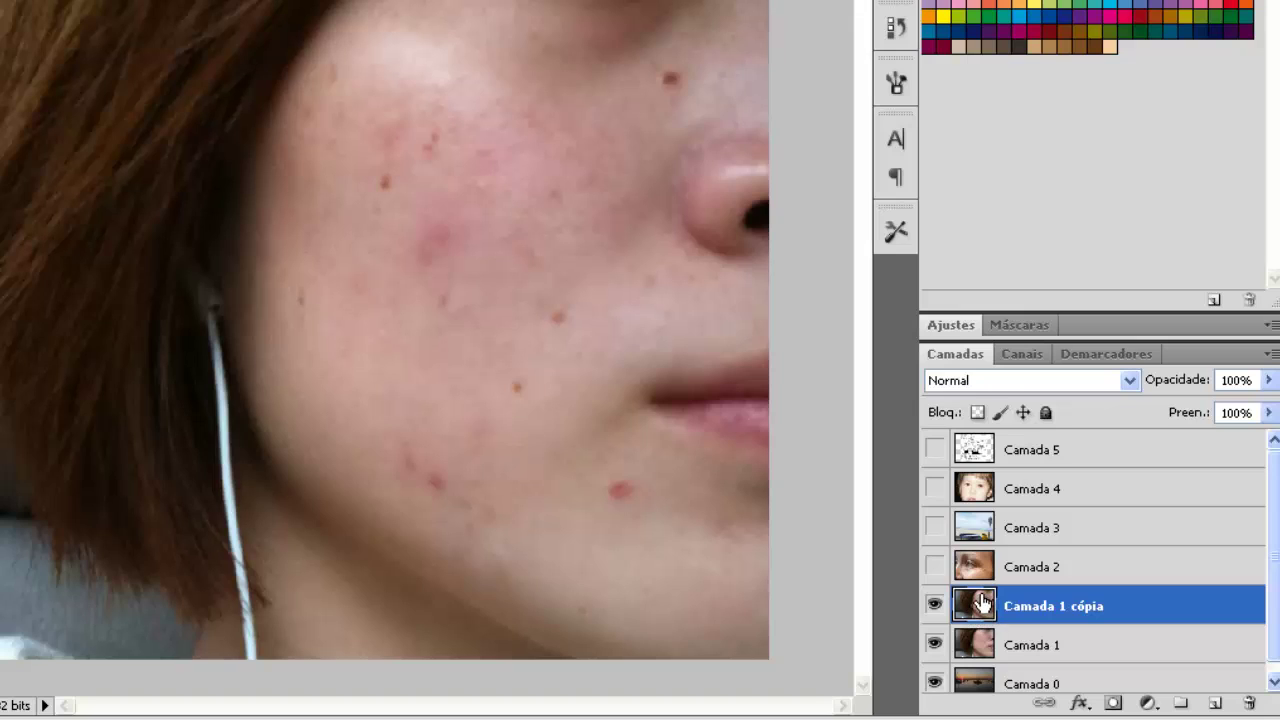
pyautogui.click(684, 70)
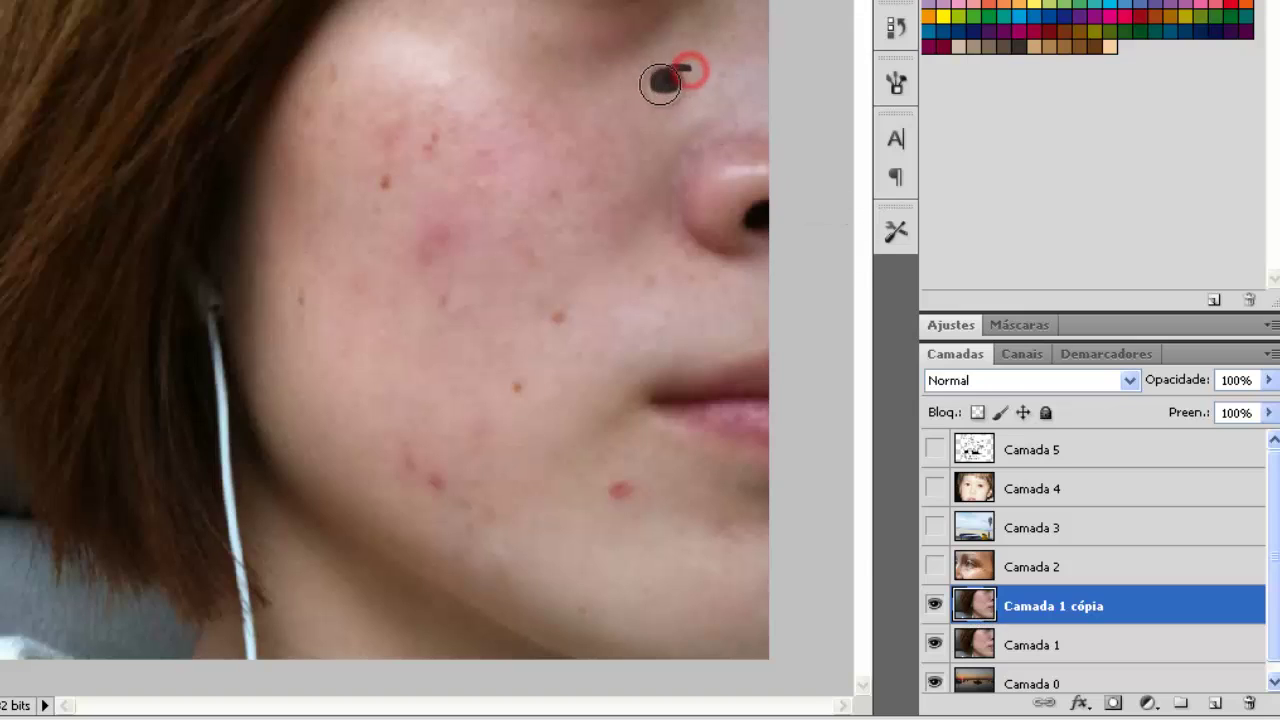
pyautogui.click(381, 183)
pyautogui.click(429, 137)
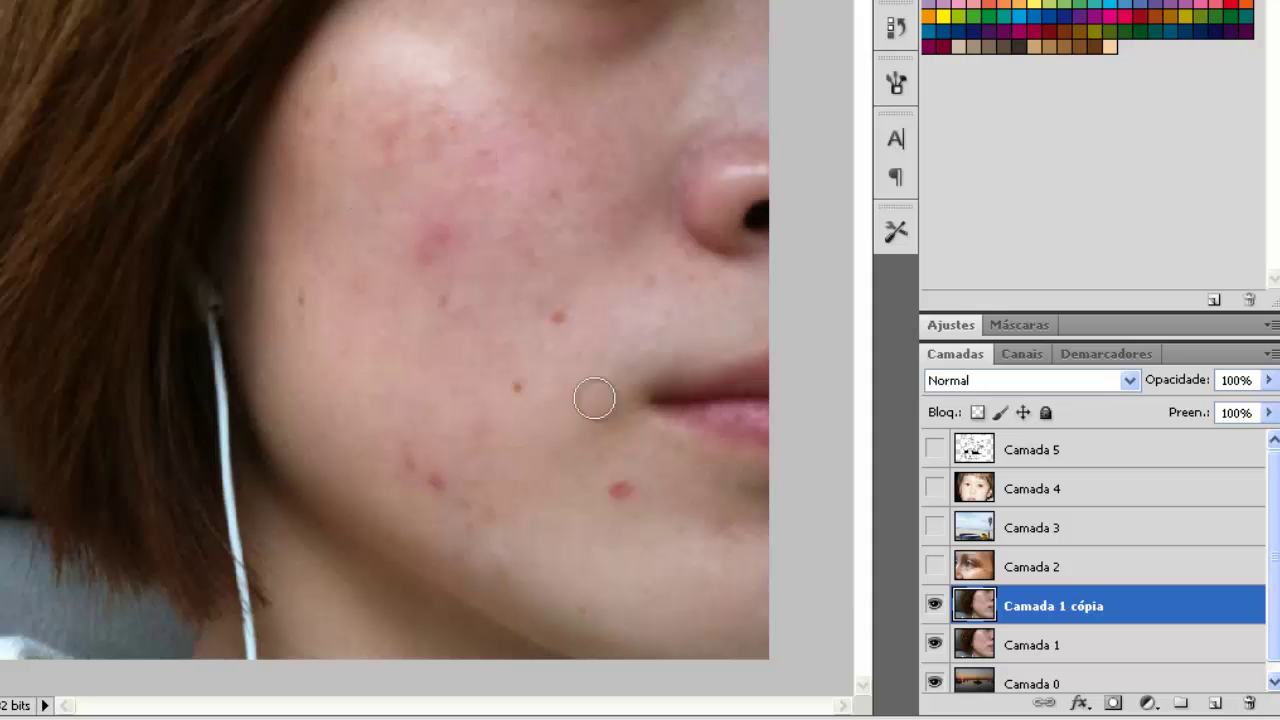
pyautogui.click(557, 316)
pyautogui.click(516, 390)
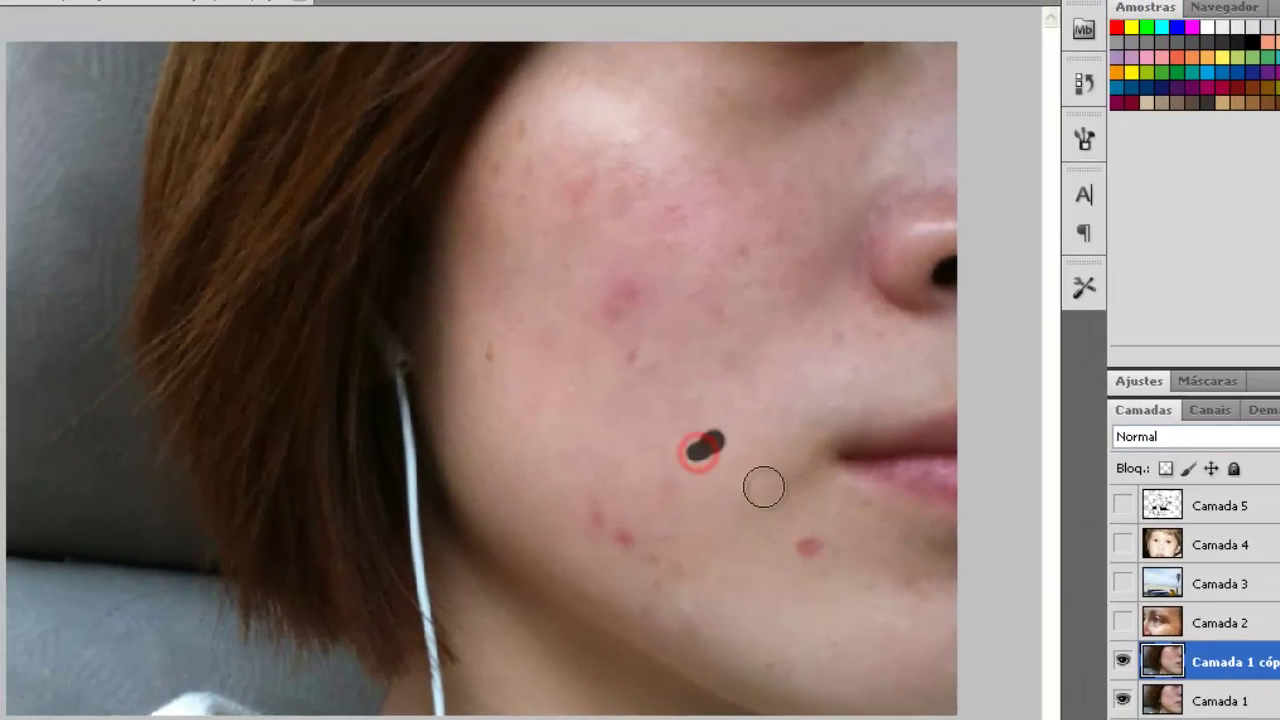
# Heal the remaining red blemishes and faint marks on the chin, jaw, cheek and near the hairline with the Spot Healing Brush.
pyautogui.click(806, 547)
pyautogui.click(625, 535)
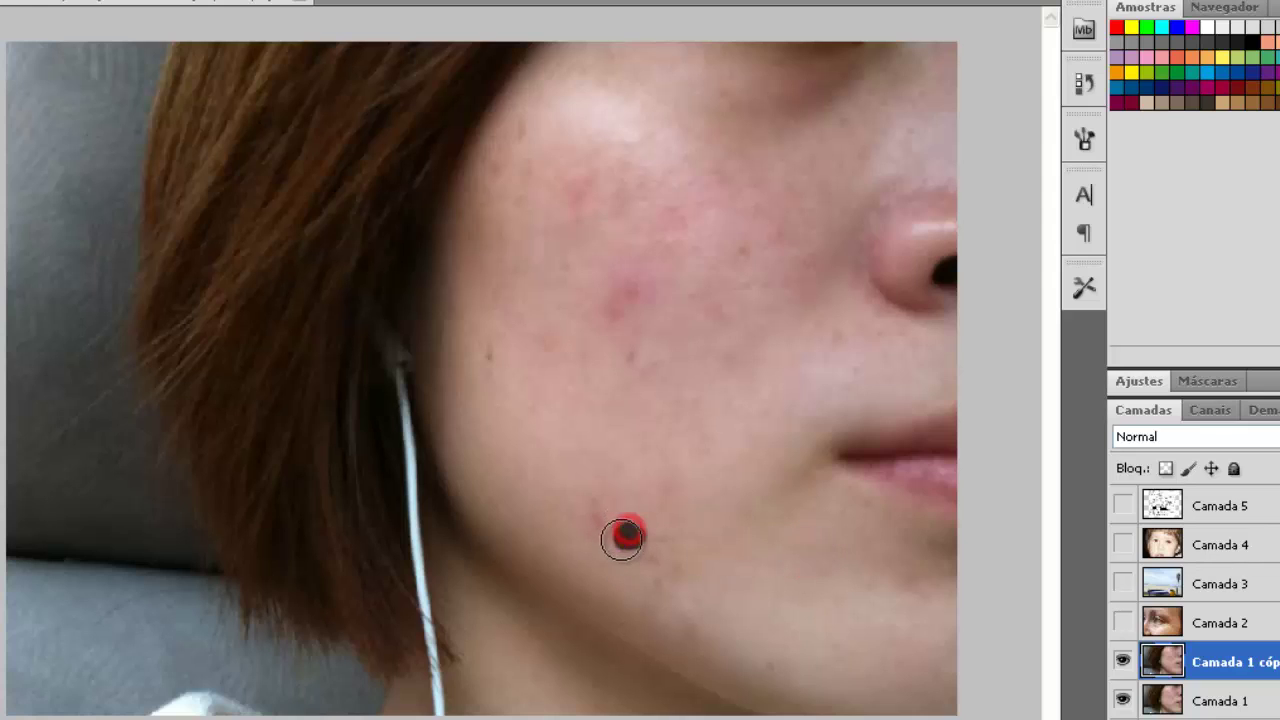
pyautogui.click(600, 514)
pyautogui.click(491, 352)
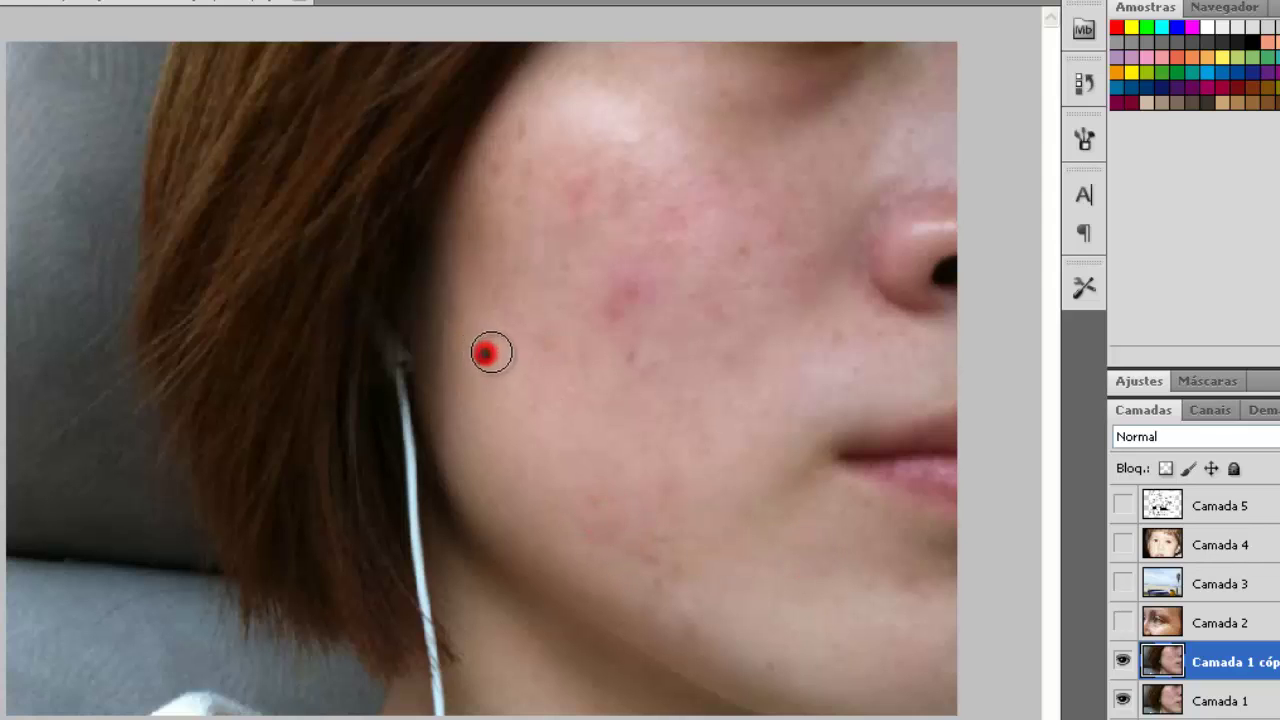
pyautogui.click(580, 193)
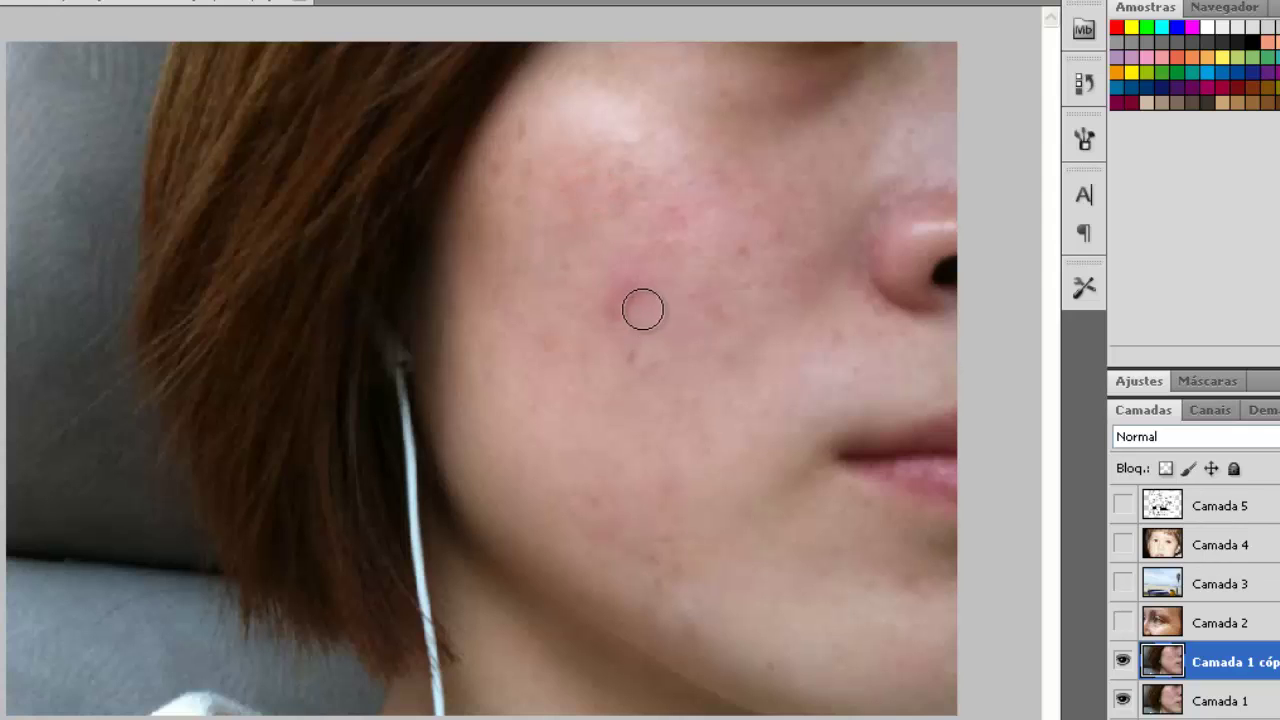
pyautogui.moveTo(607, 309); pyautogui.dragTo(634, 282)
pyautogui.click(633, 348)
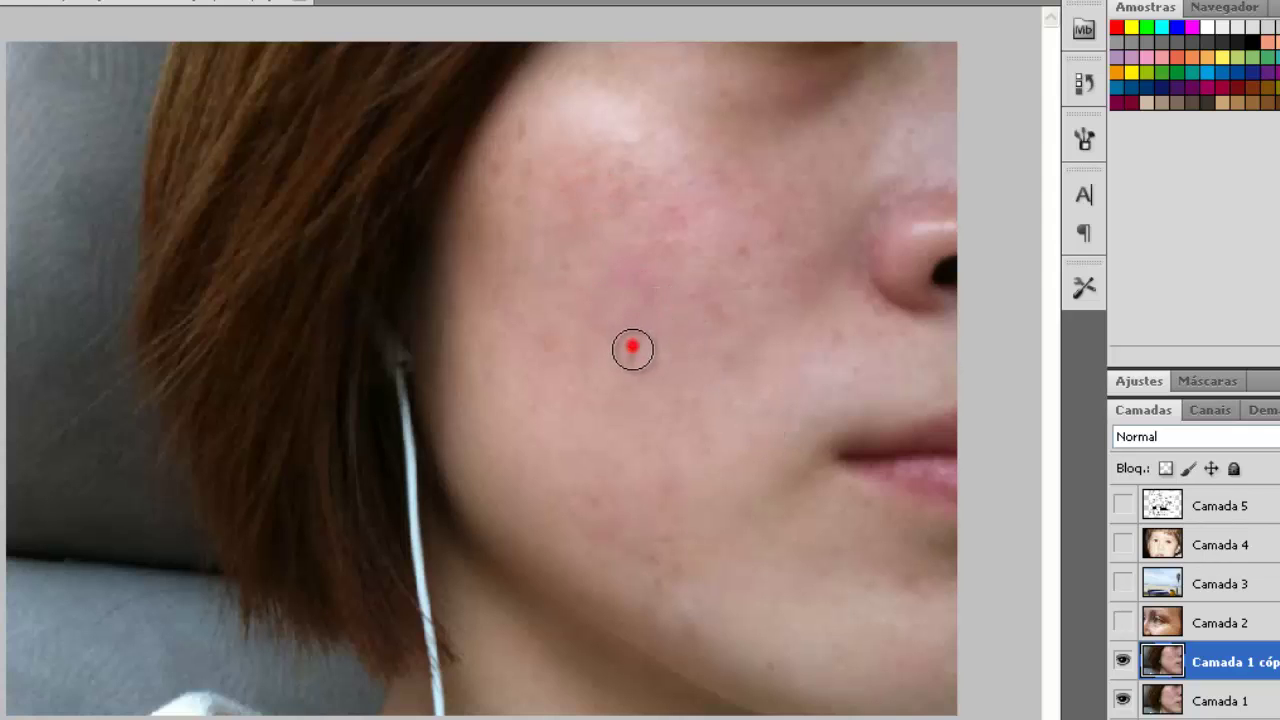
pyautogui.click(737, 251)
pyautogui.click(783, 235)
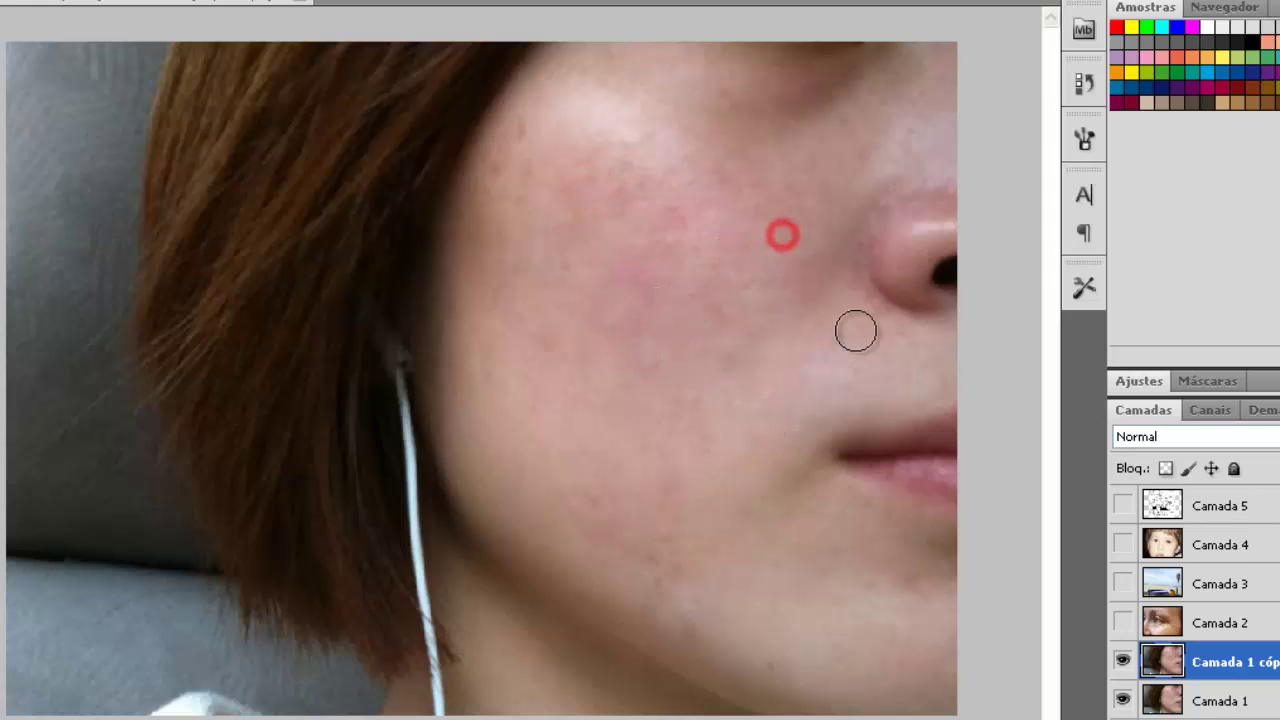
pyautogui.click(838, 335)
pyautogui.click(650, 565)
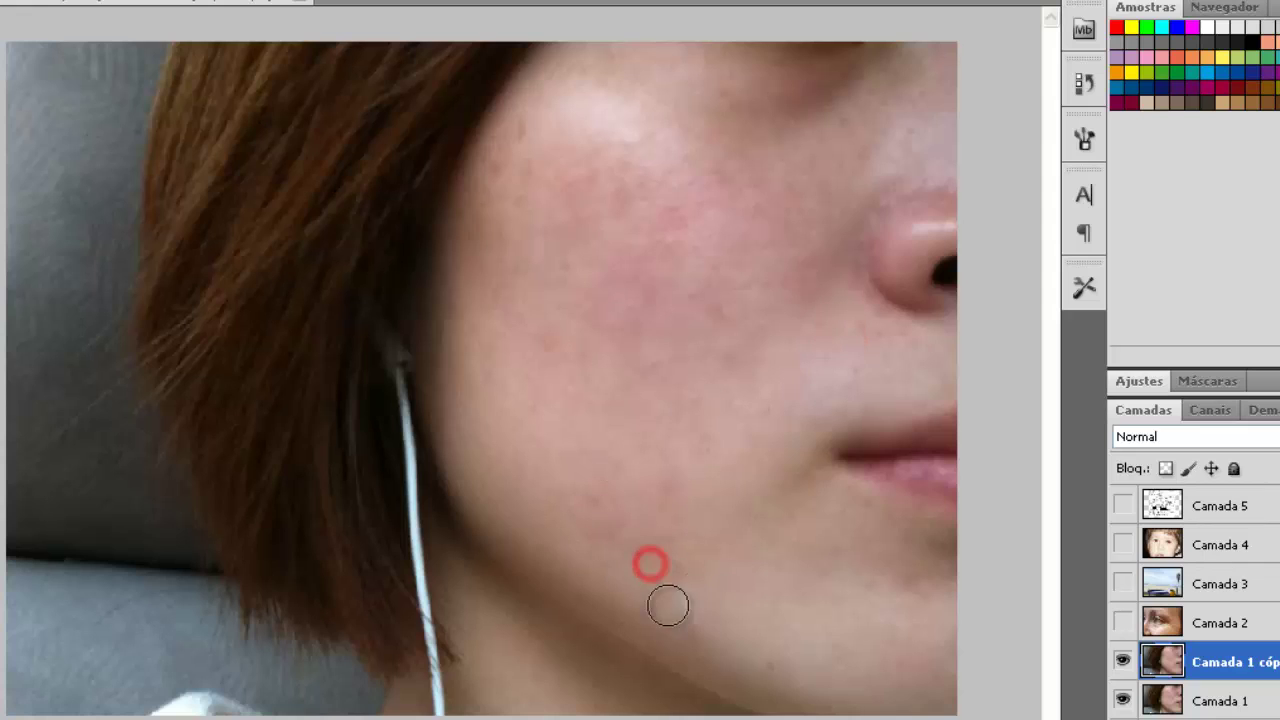
pyautogui.click(658, 584)
pyautogui.click(763, 662)
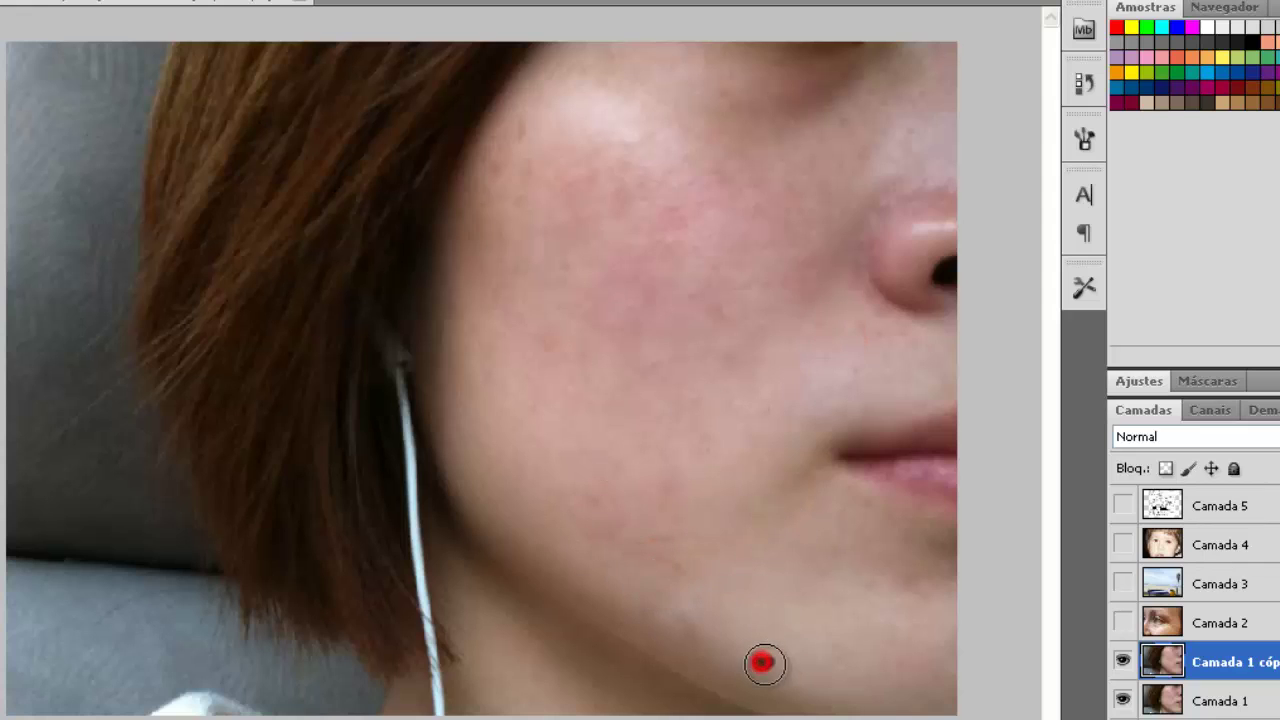
pyautogui.click(519, 127)
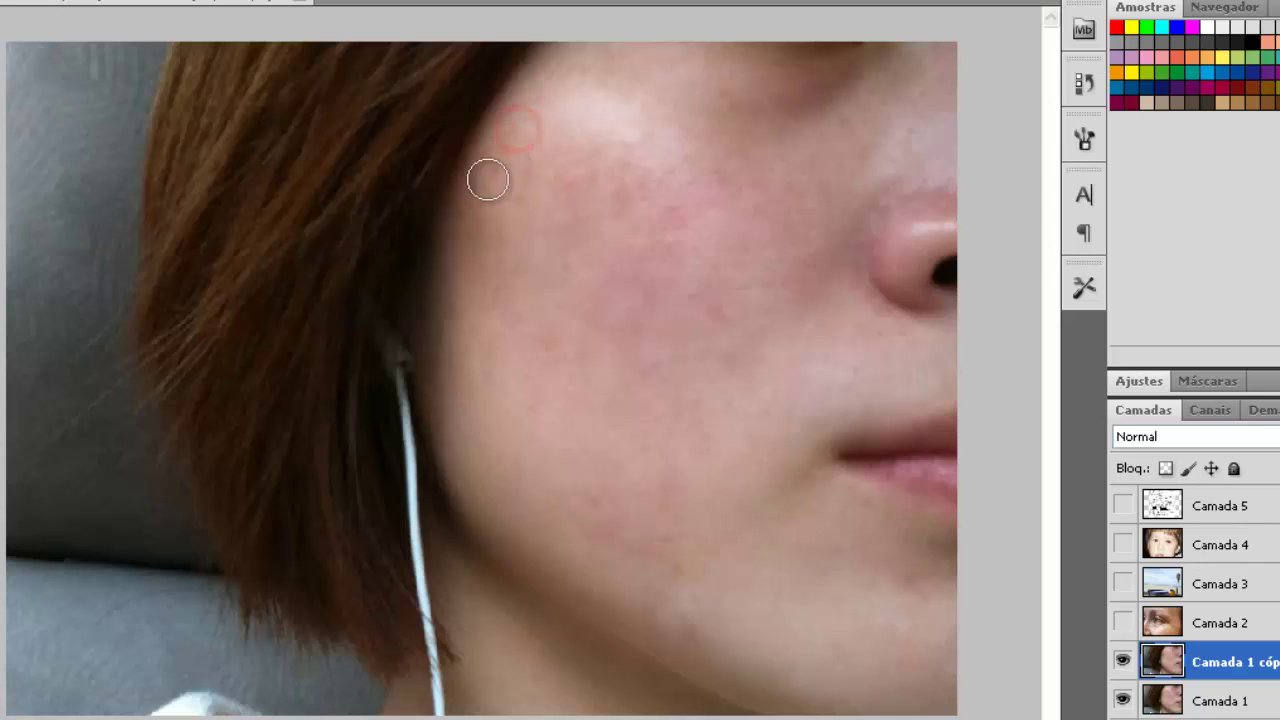
pyautogui.click(491, 166)
pyautogui.click(527, 165)
pyautogui.click(571, 262)
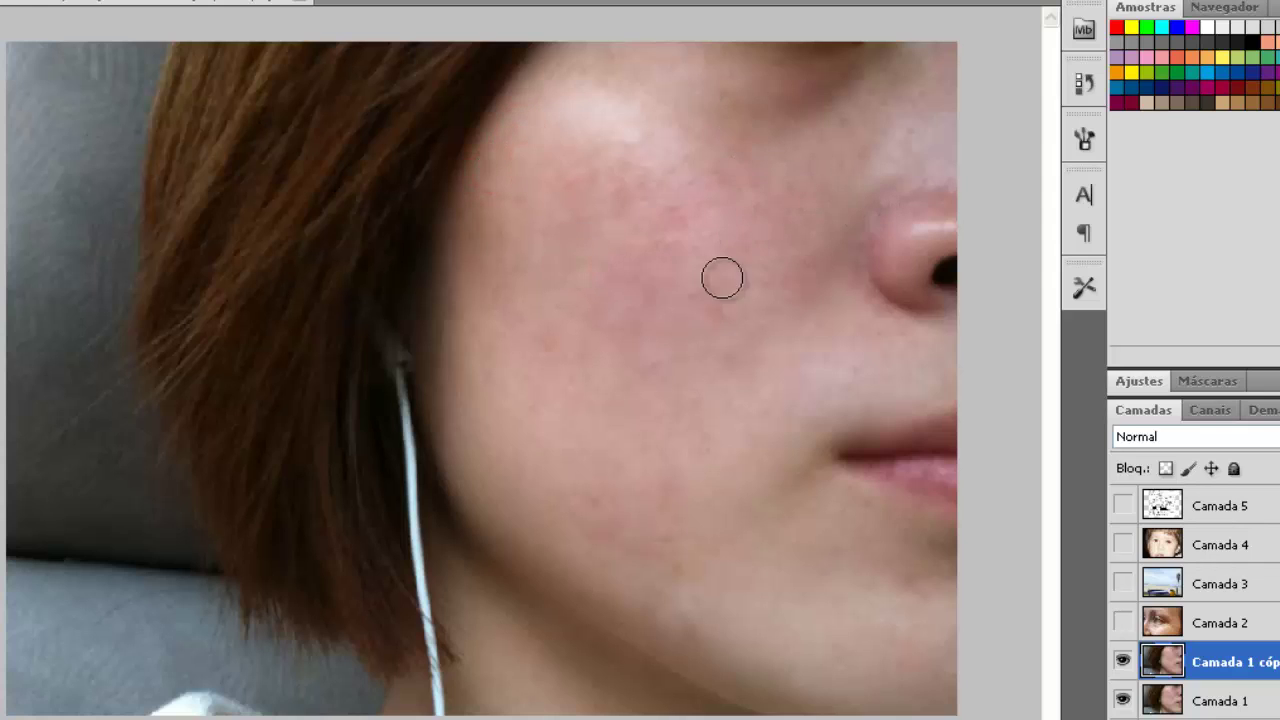
pyautogui.click(716, 311)
pyautogui.click(671, 210)
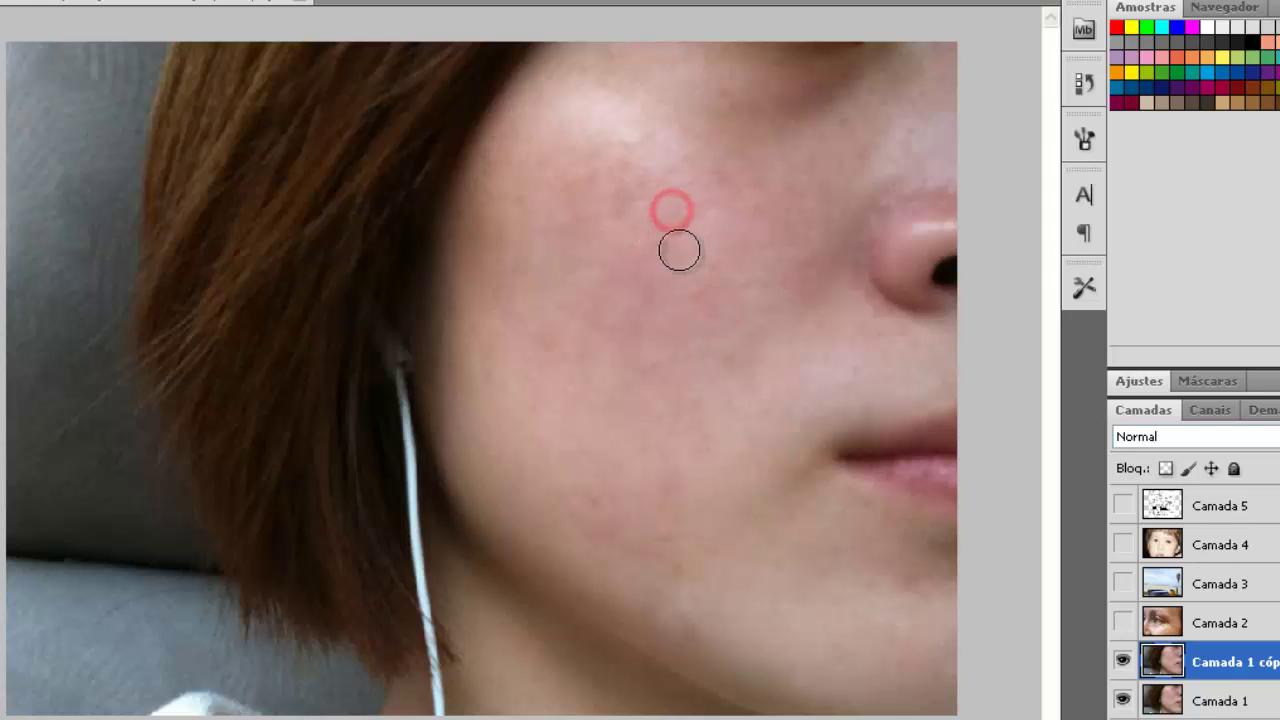
pyautogui.click(677, 243)
pyautogui.click(651, 291)
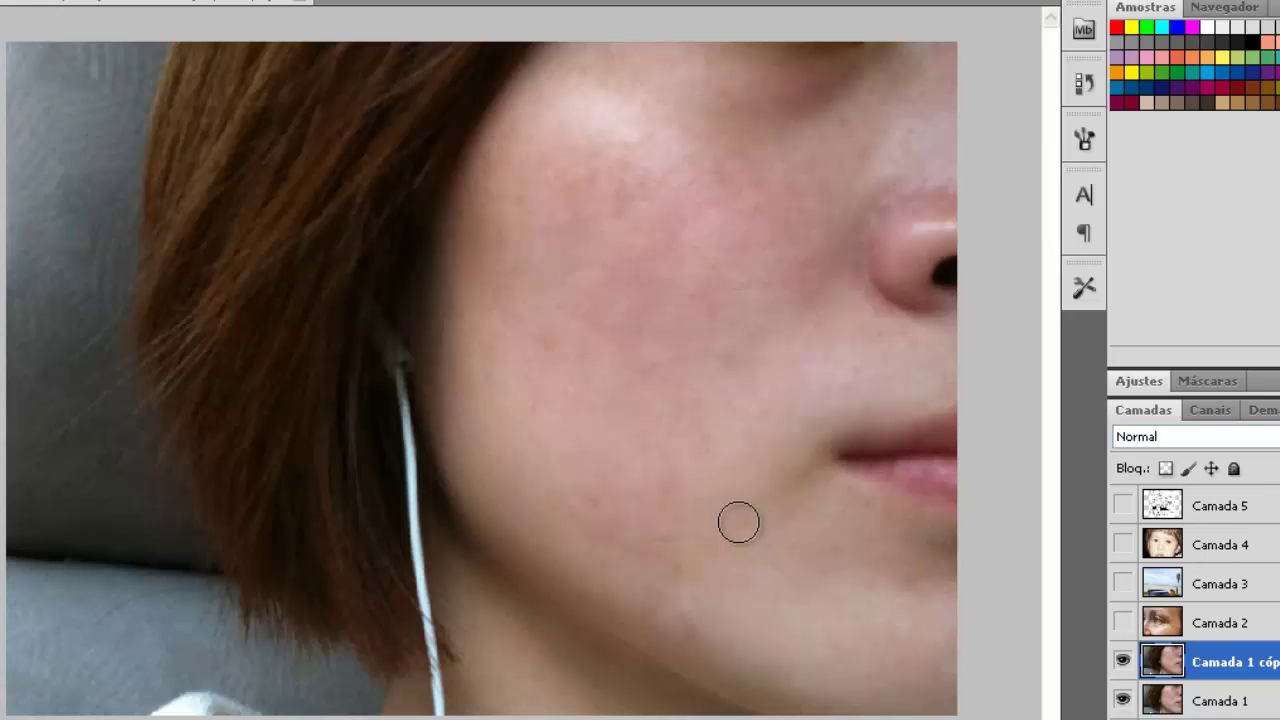
# Toggle the visibility of the Camada 1 copy to compare the retouched face with the original.
pyautogui.click(1122, 665)
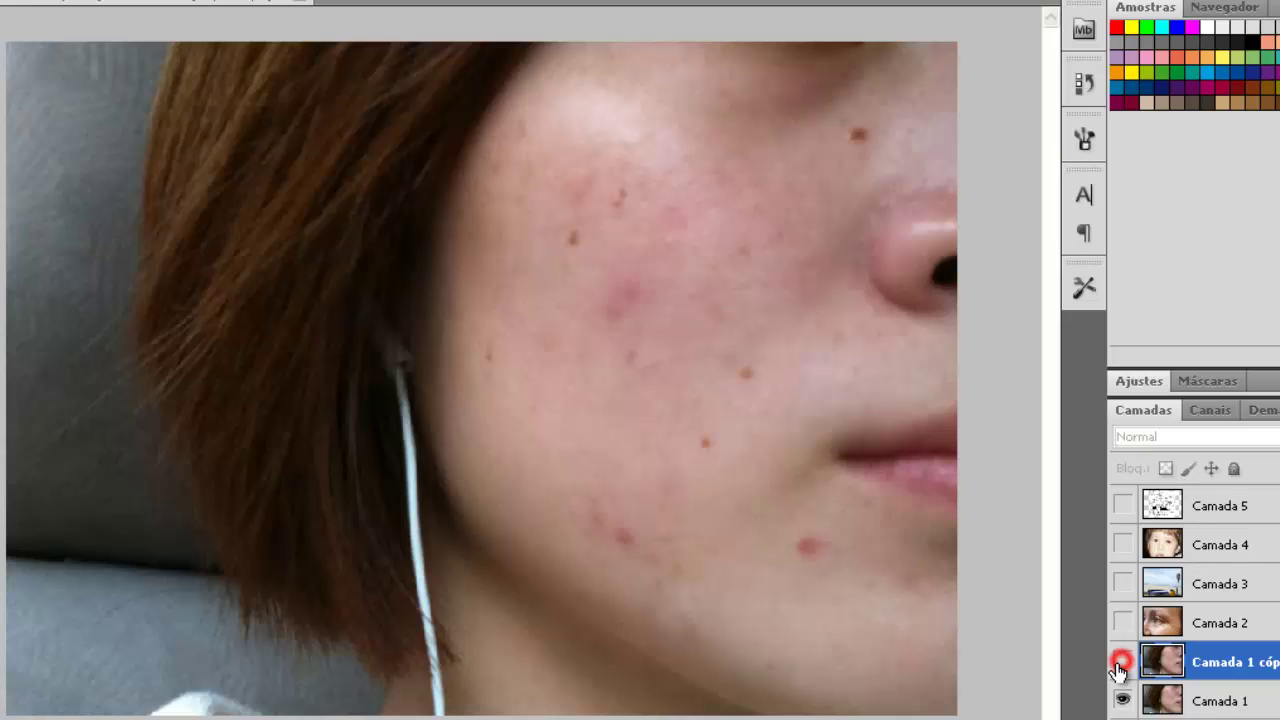
pyautogui.click(1123, 665)
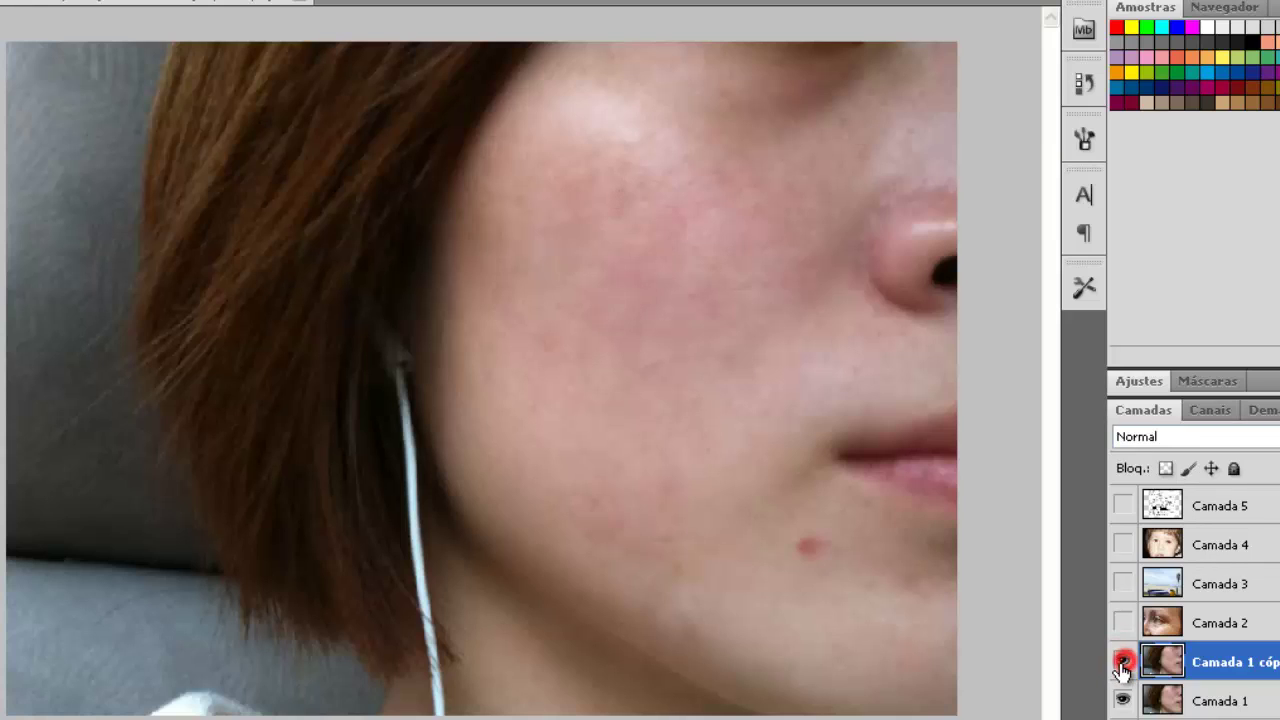
pyautogui.click(1122, 666)
pyautogui.click(1122, 666)
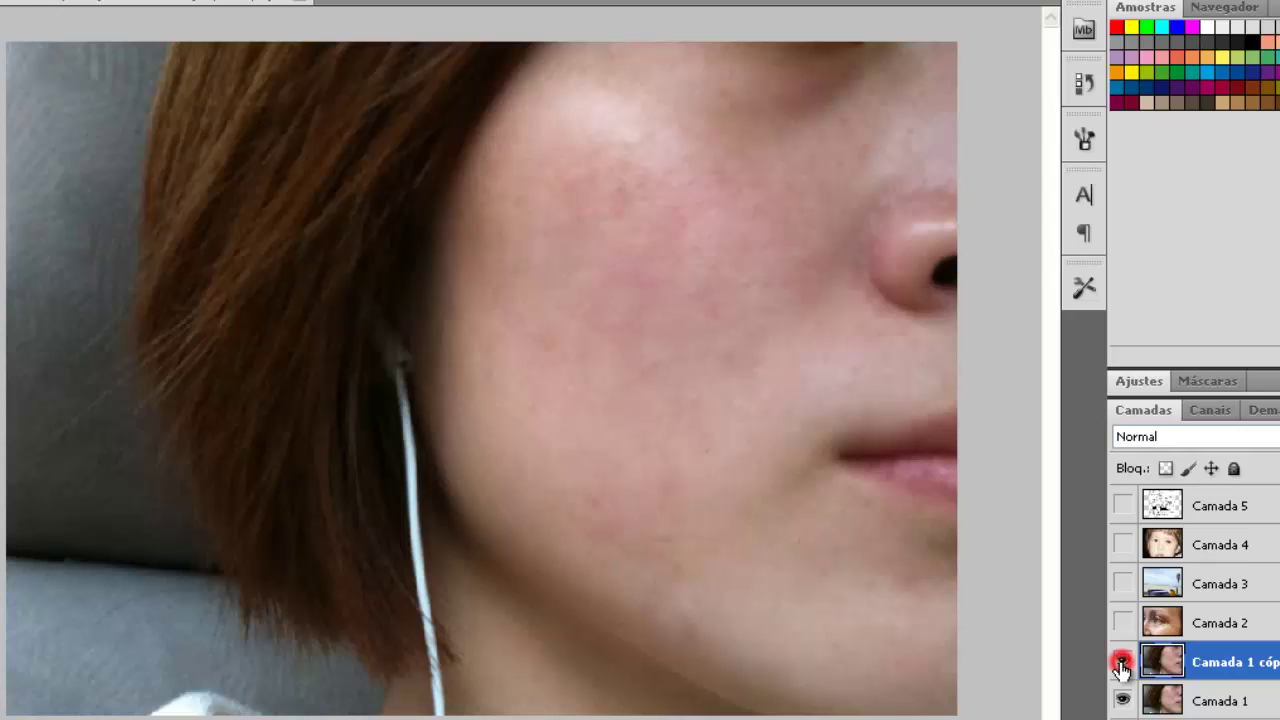
pyautogui.click(1122, 666)
pyautogui.click(1122, 666)
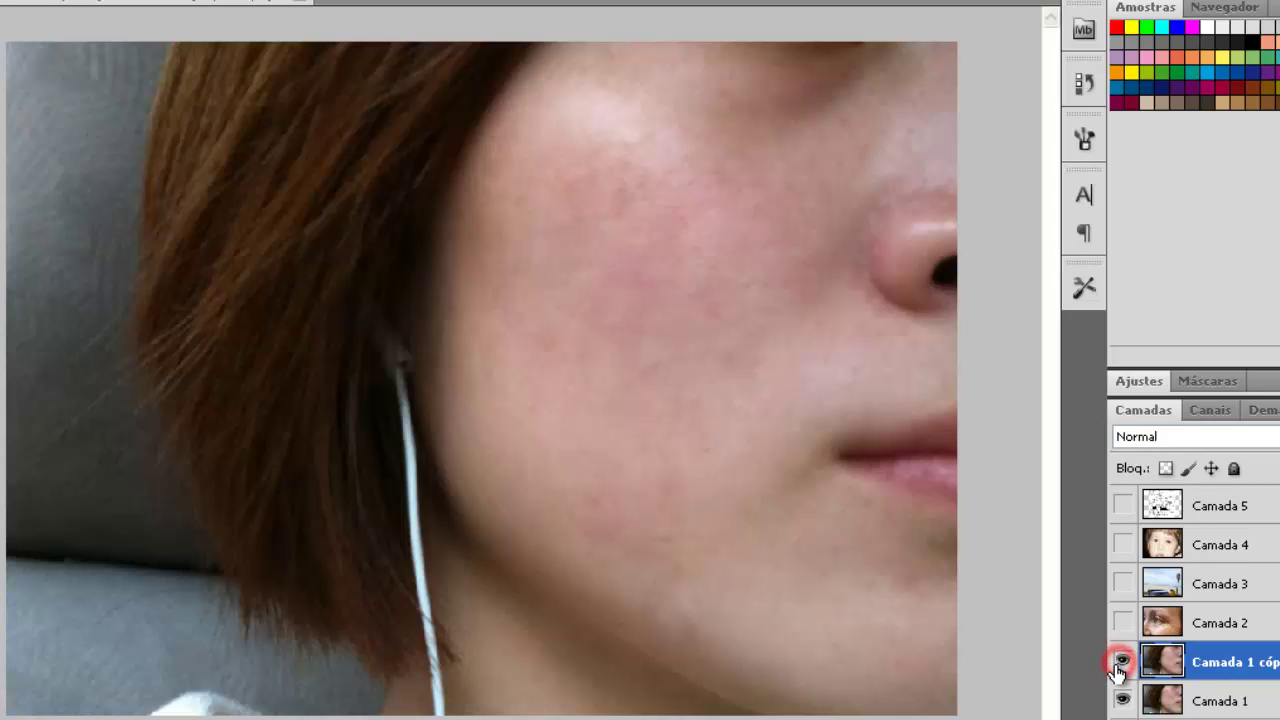
pyautogui.click(1120, 666)
pyautogui.click(1120, 666)
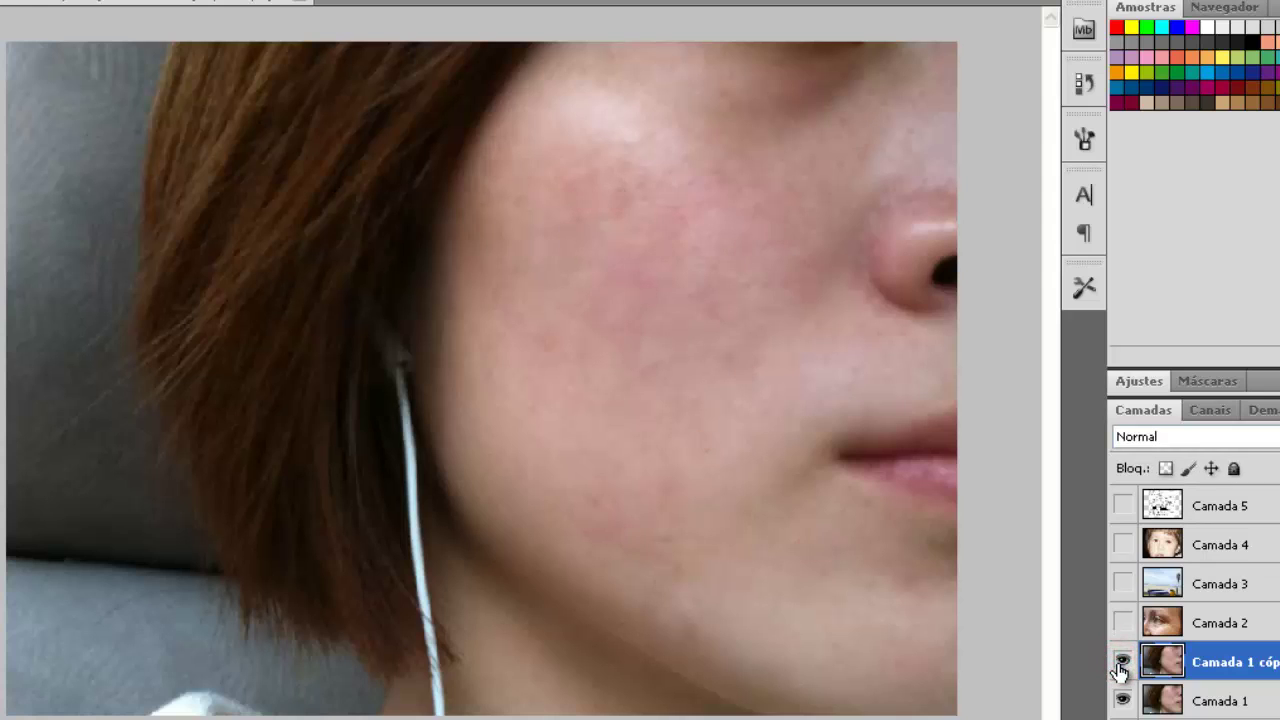
pyautogui.click(1120, 666)
pyautogui.click(1121, 666)
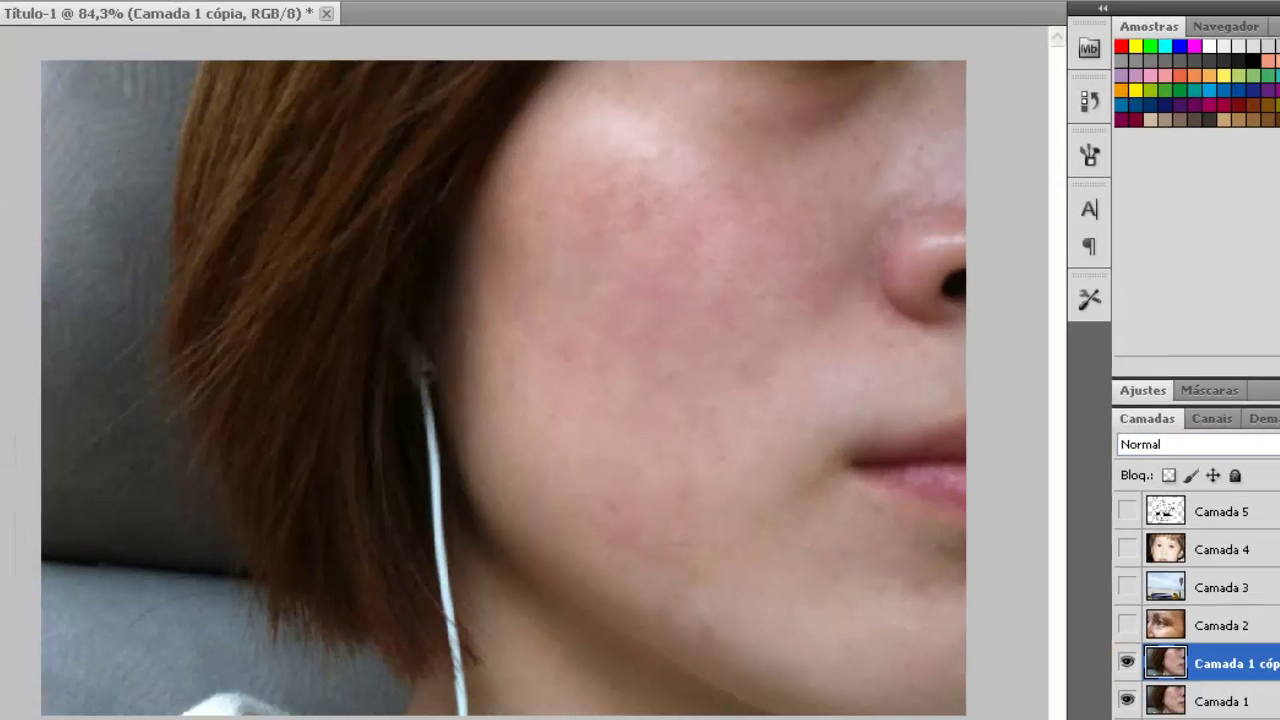
# Switch to the Healing Brush tool, then show and duplicate layer Camada 2 containing the eye close-up.
pyautogui.click(23, 257)
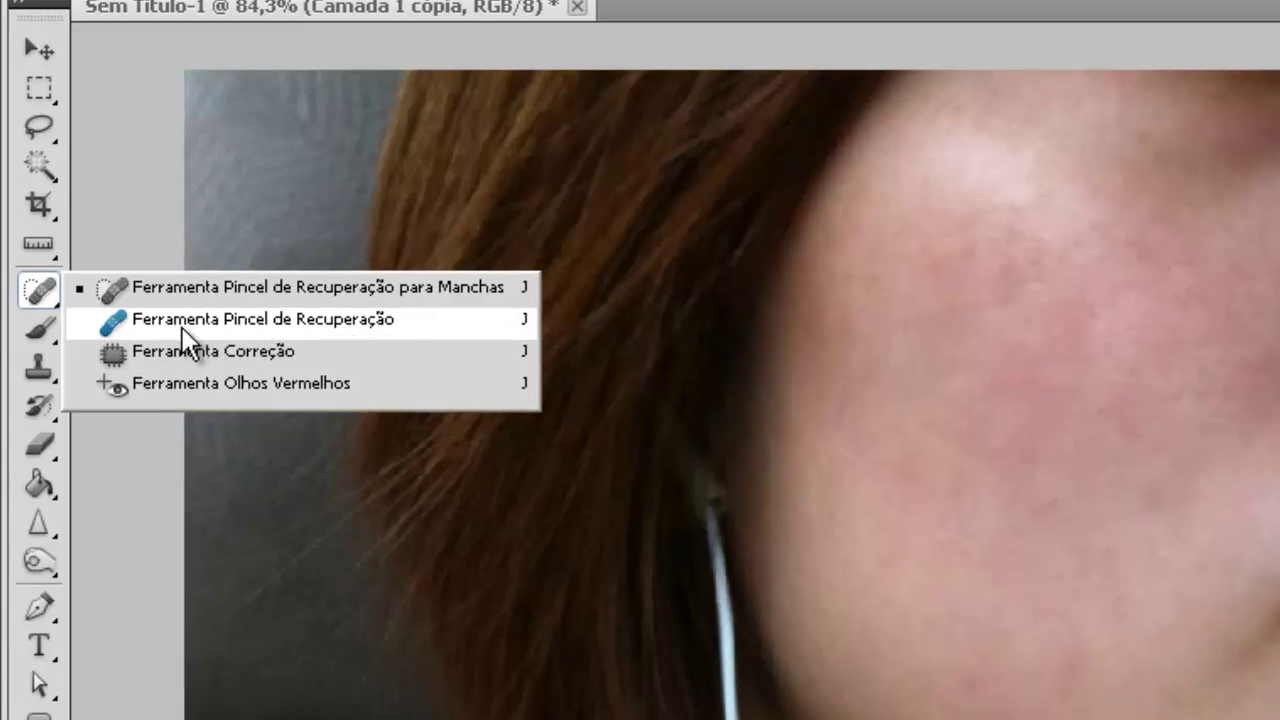
pyautogui.hotkey('ctrl', 'j')
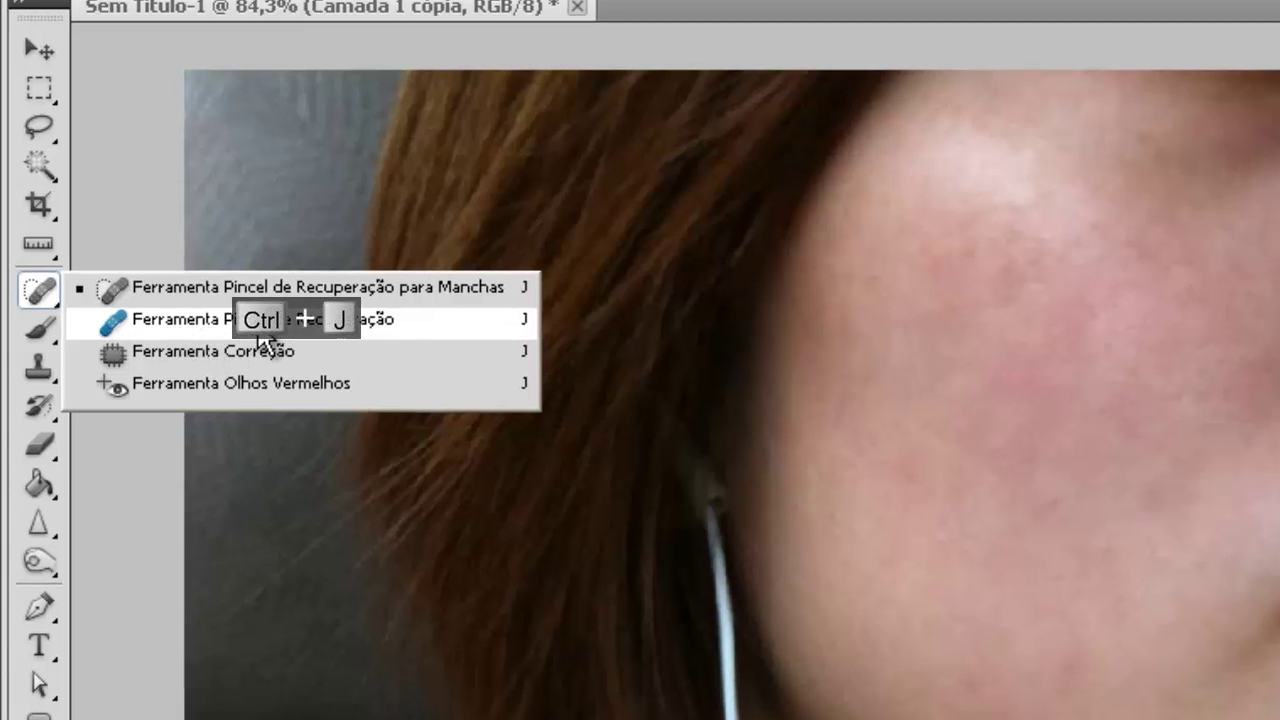
pyautogui.click(268, 340)
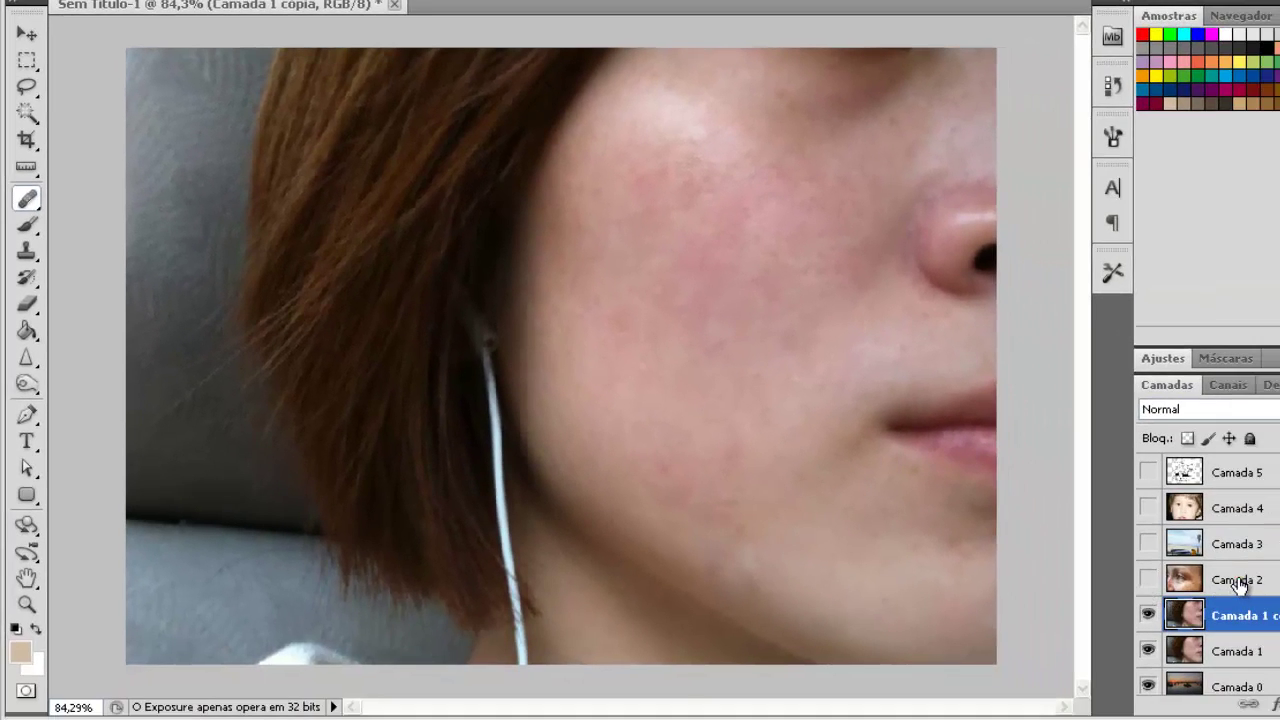
pyautogui.click(1238, 582)
pyautogui.click(1148, 580)
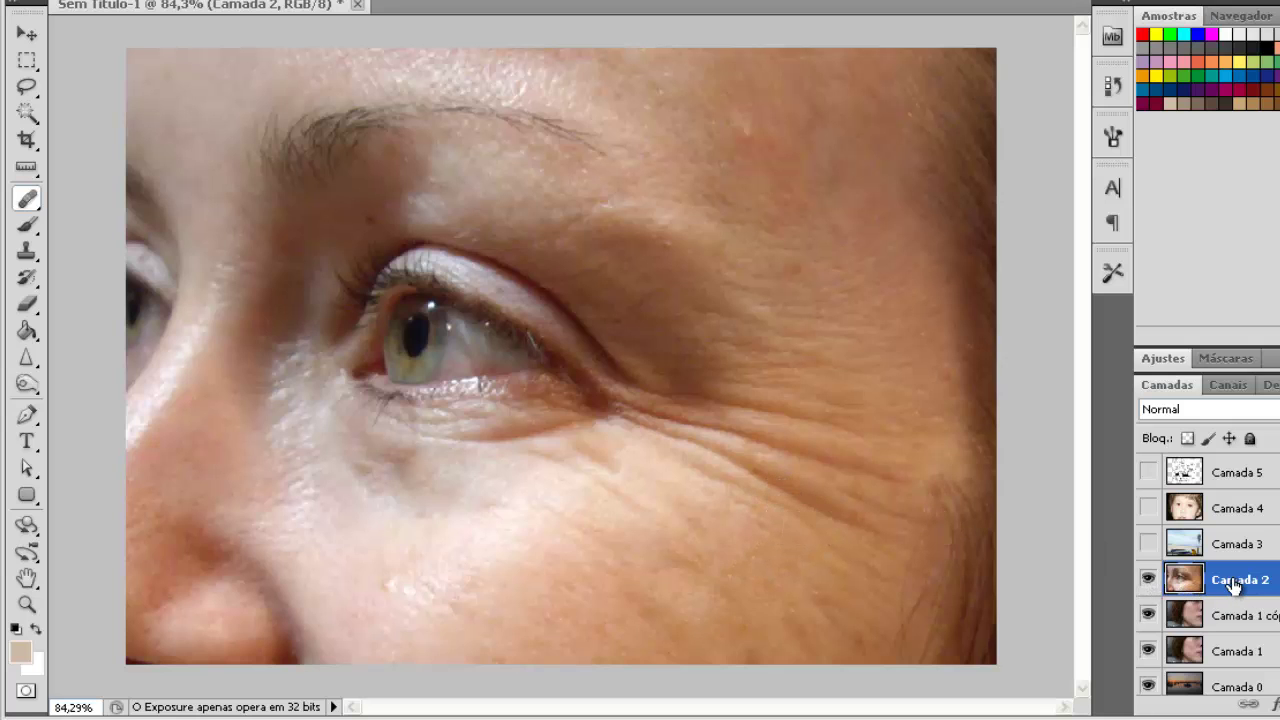
pyautogui.hotkey('ctrl', 'j')
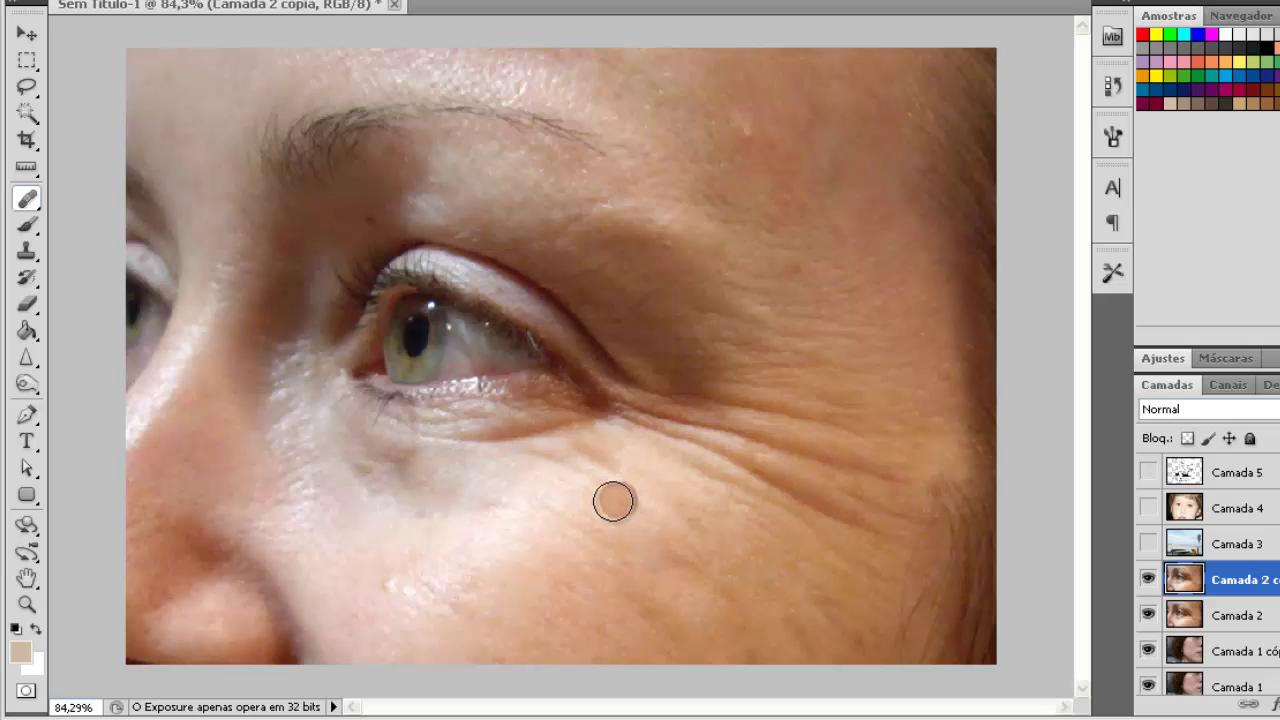
# Sample smooth cheek skin with the Healing Brush and paint over the wrinkles beside the outer eye corner and on the upper cheek.
pyautogui.click(33, 198)
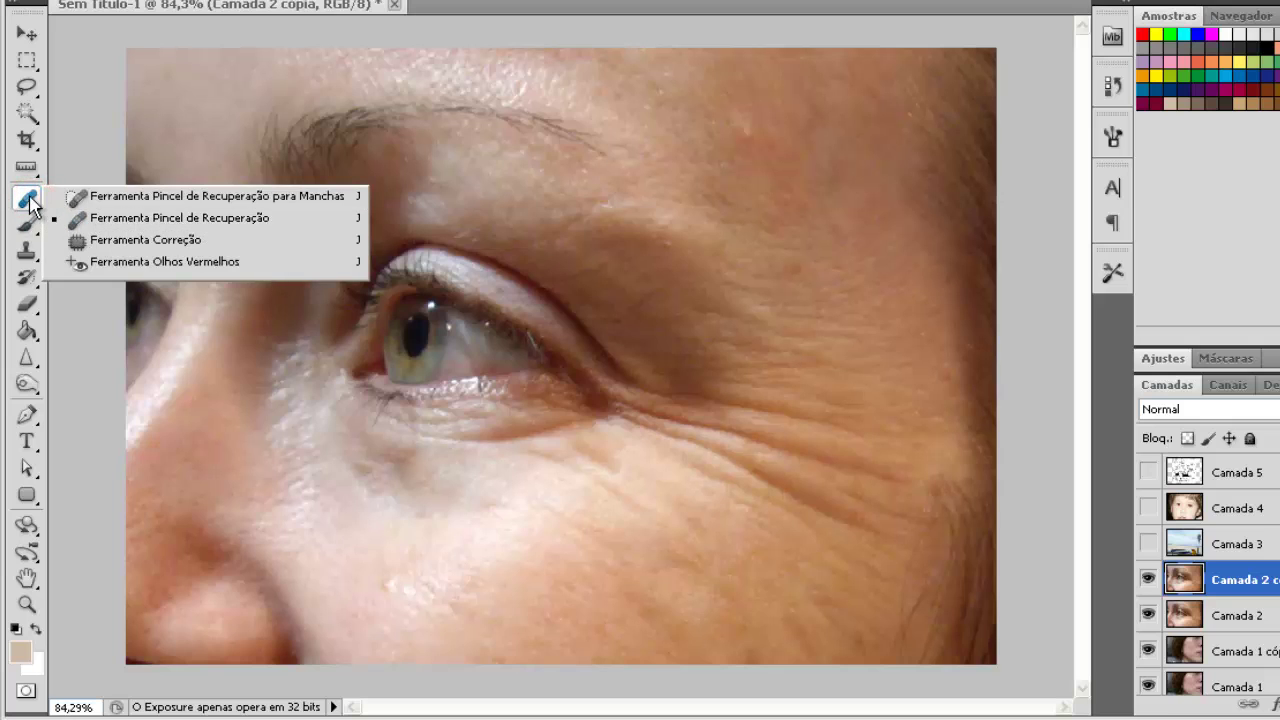
pyautogui.click(55, 218)
pyautogui.moveTo(548, 530); pyautogui.dragTo(560, 543)
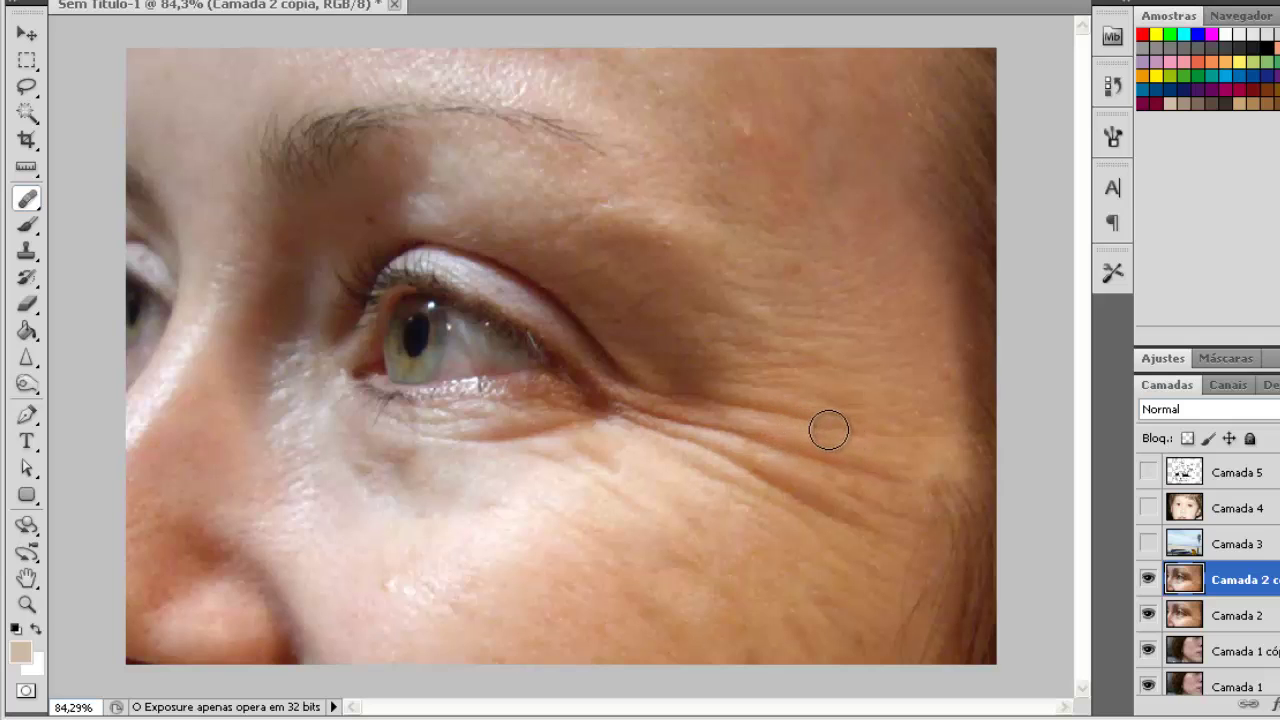
pyautogui.moveTo(838, 430)
pyautogui.mouseDown()
pyautogui.moveTo(723, 403)
pyautogui.moveTo(836, 426)
pyautogui.mouseUp()
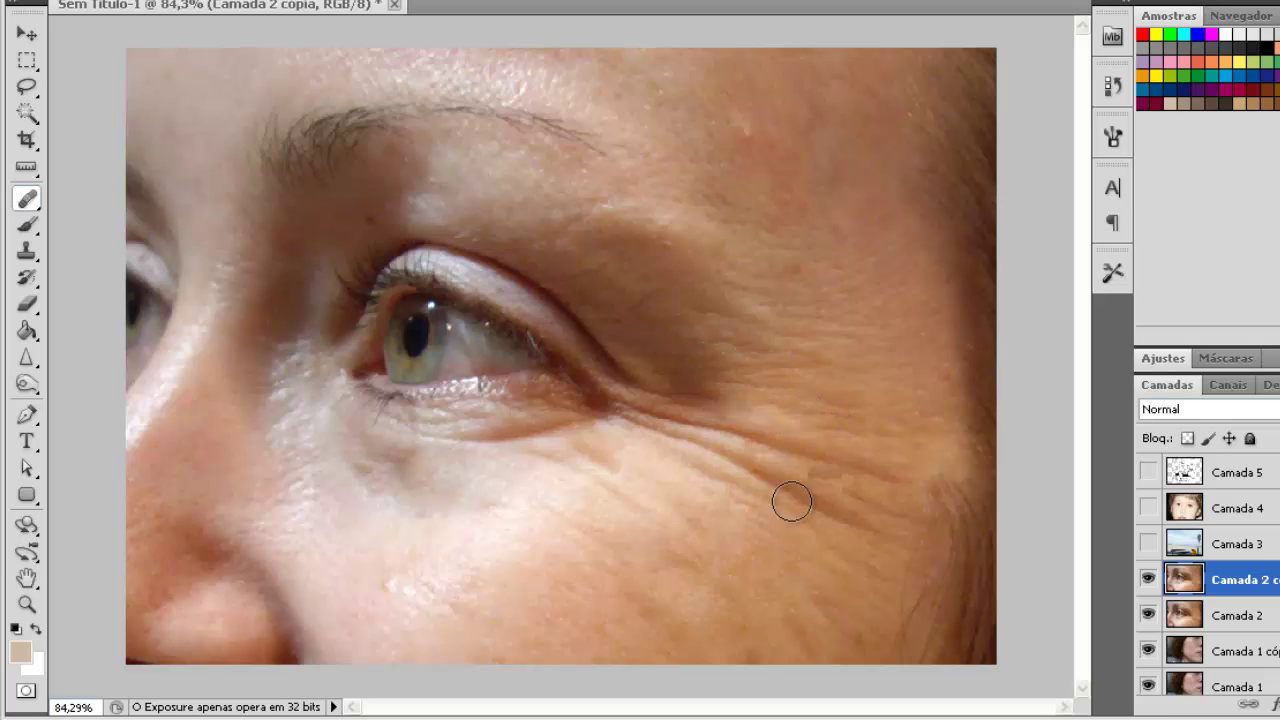
pyautogui.moveTo(752, 437); pyautogui.dragTo(892, 481)
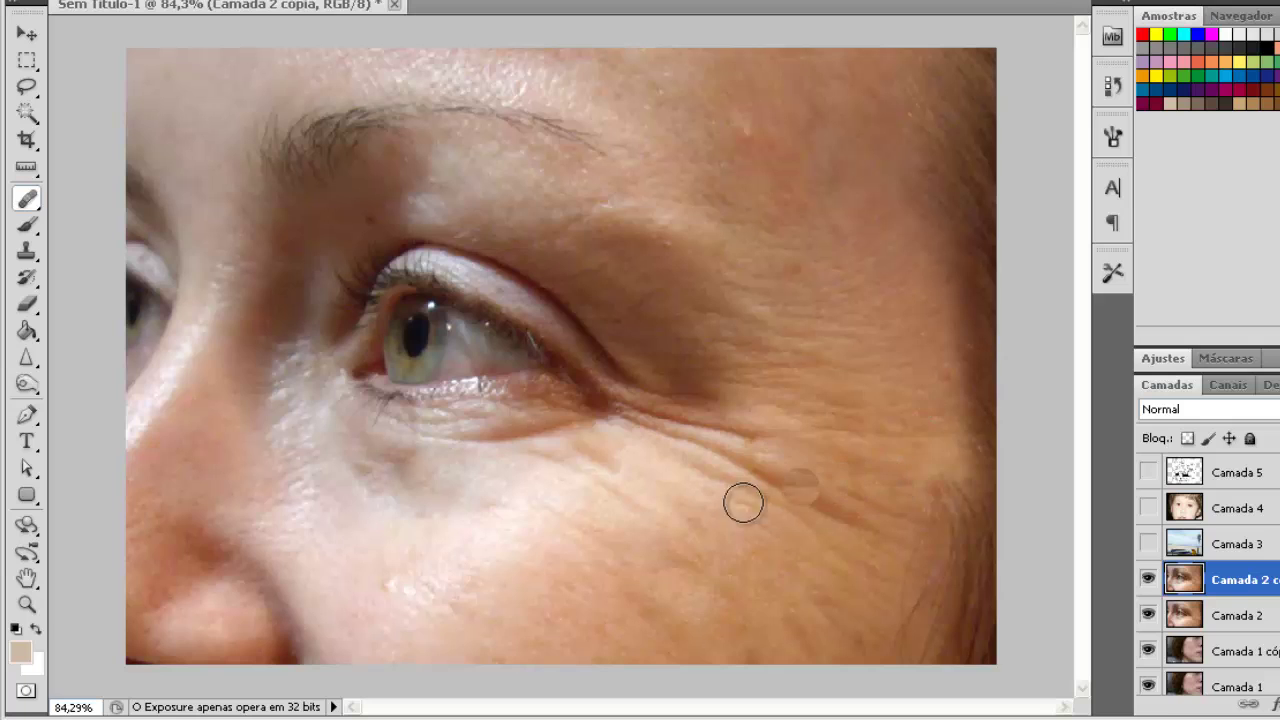
pyautogui.moveTo(770, 442)
pyautogui.mouseDown()
pyautogui.moveTo(642, 418)
pyautogui.moveTo(872, 530)
pyautogui.moveTo(846, 514)
pyautogui.moveTo(789, 520)
pyautogui.moveTo(709, 474)
pyautogui.moveTo(708, 517)
pyautogui.mouseUp()
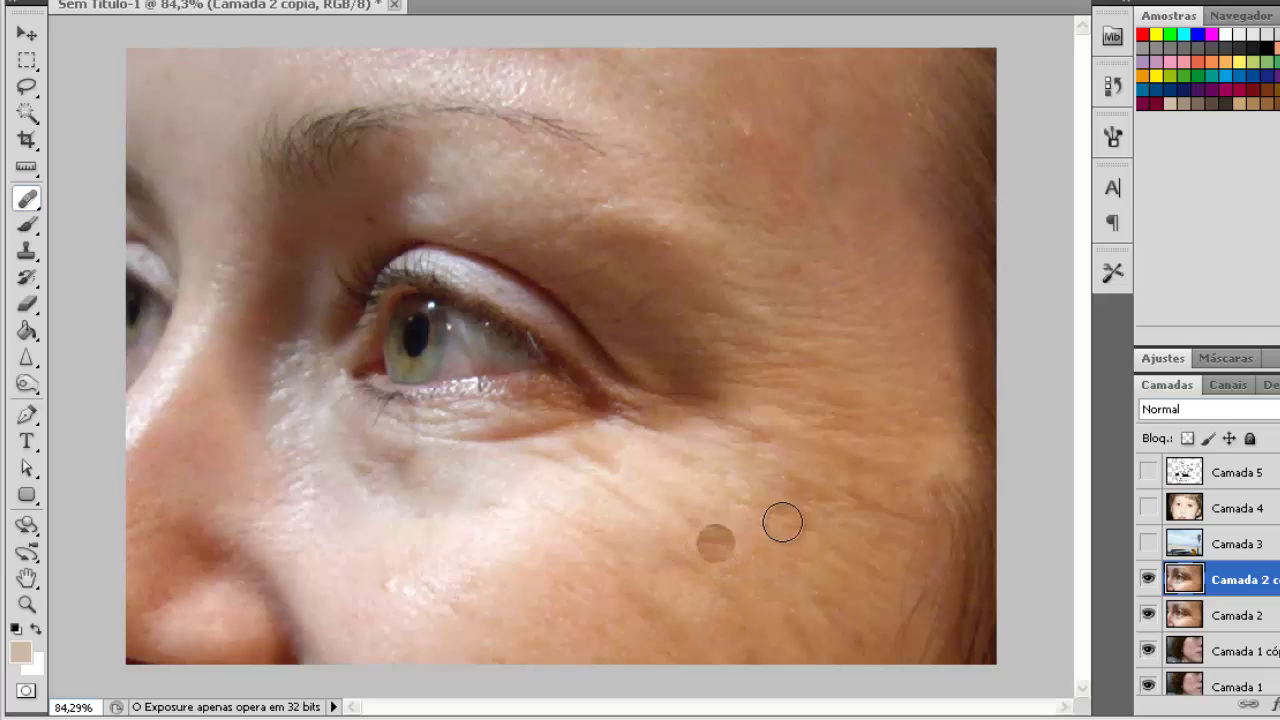
pyautogui.moveTo(869, 500)
pyautogui.mouseDown()
pyautogui.moveTo(909, 510)
pyautogui.moveTo(857, 497)
pyautogui.mouseUp()
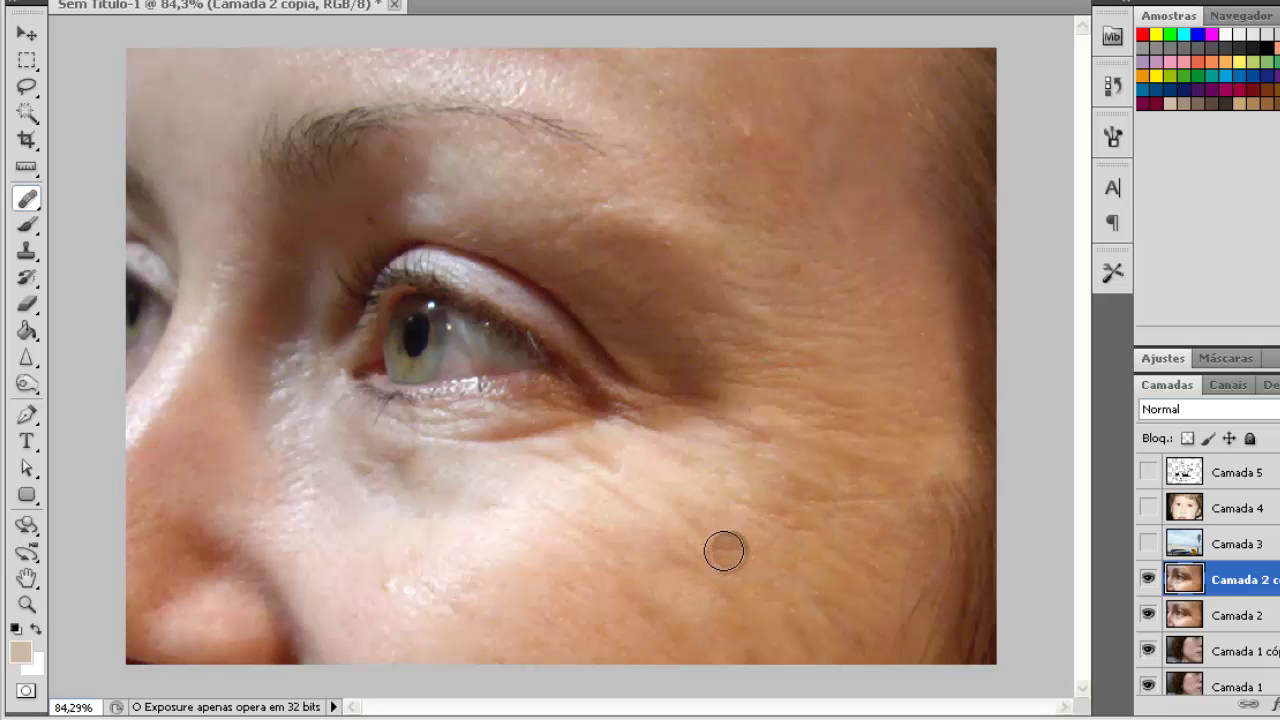
pyautogui.moveTo(615, 500)
pyautogui.mouseDown()
pyautogui.moveTo(584, 470)
pyautogui.moveTo(540, 462)
pyautogui.mouseUp()
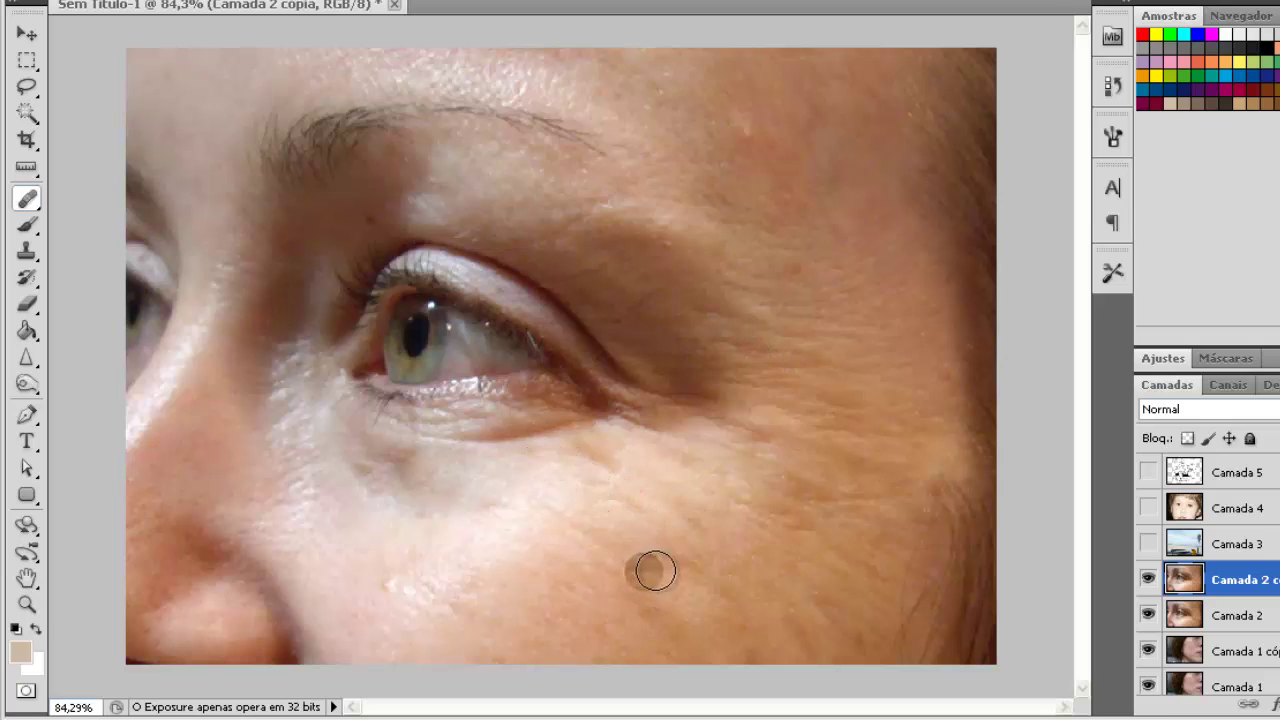
pyautogui.moveTo(725, 592)
pyautogui.mouseDown()
pyautogui.moveTo(713, 576)
pyautogui.moveTo(731, 612)
pyautogui.moveTo(611, 468)
pyautogui.moveTo(575, 452)
pyautogui.mouseUp()
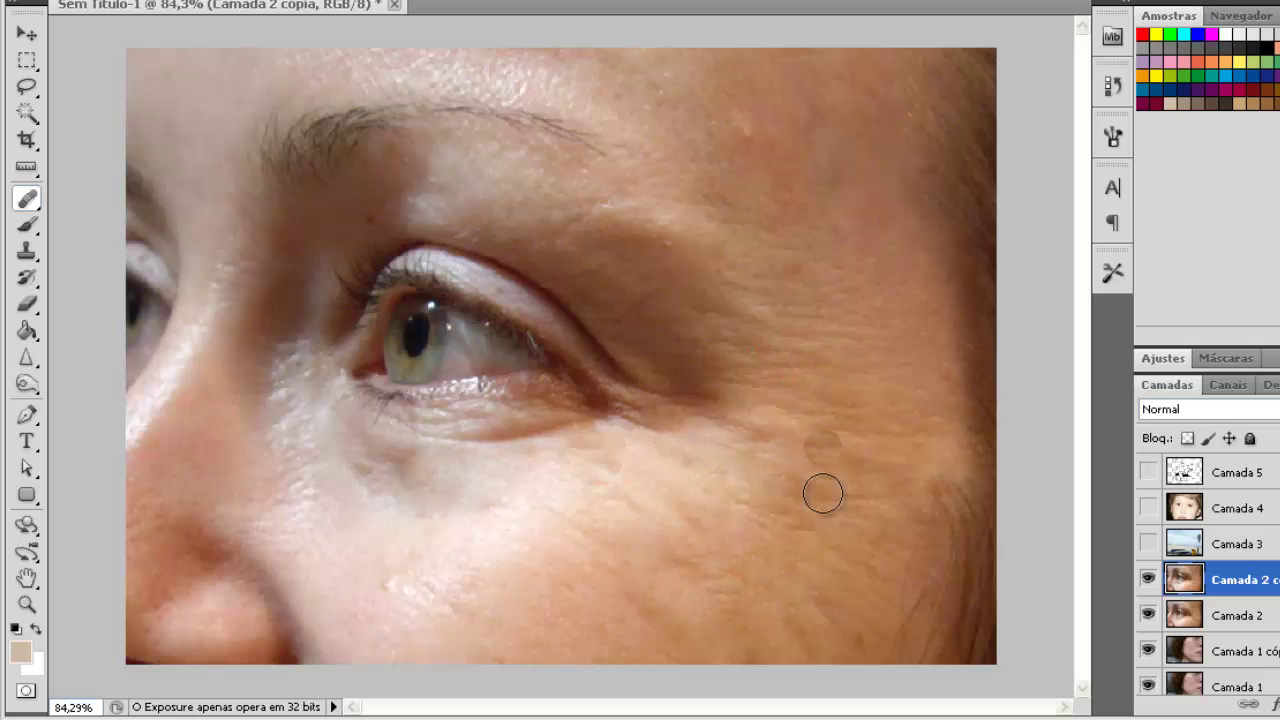
pyautogui.moveTo(820, 590)
pyautogui.mouseDown()
pyautogui.moveTo(820, 608)
pyautogui.moveTo(803, 589)
pyautogui.moveTo(816, 600)
pyautogui.mouseUp()
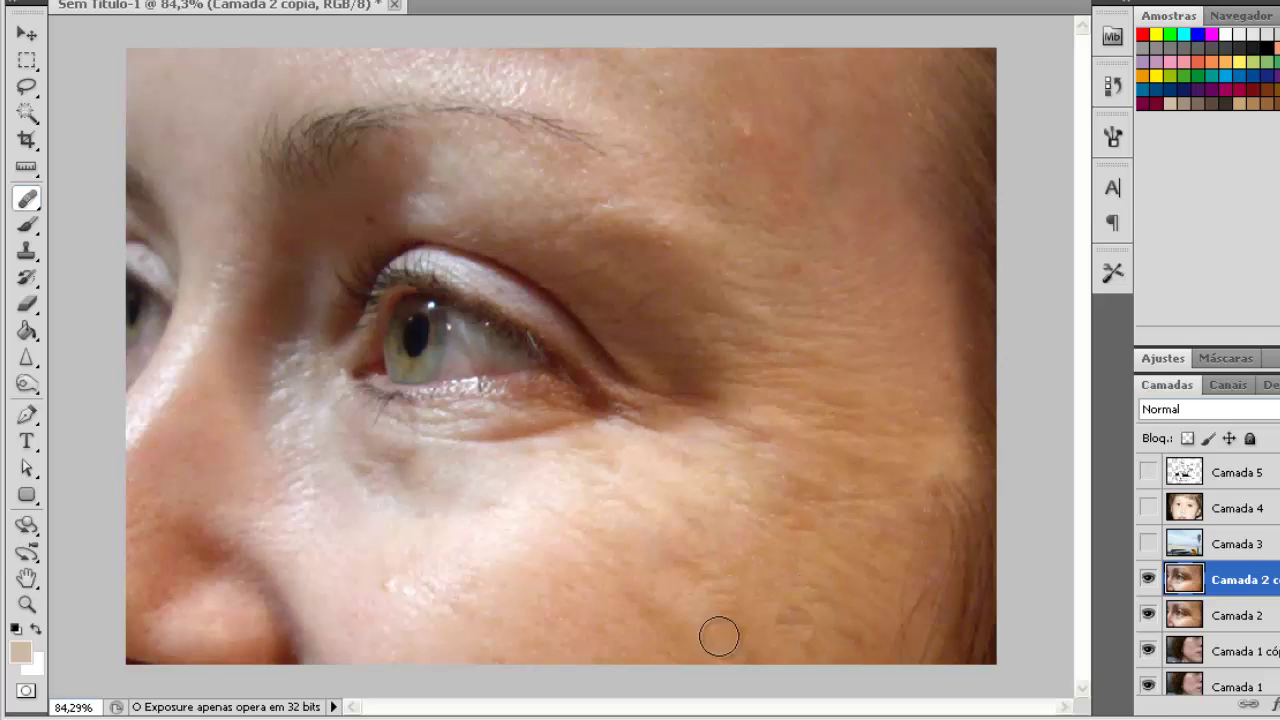
pyautogui.moveTo(674, 443); pyautogui.dragTo(695, 450)
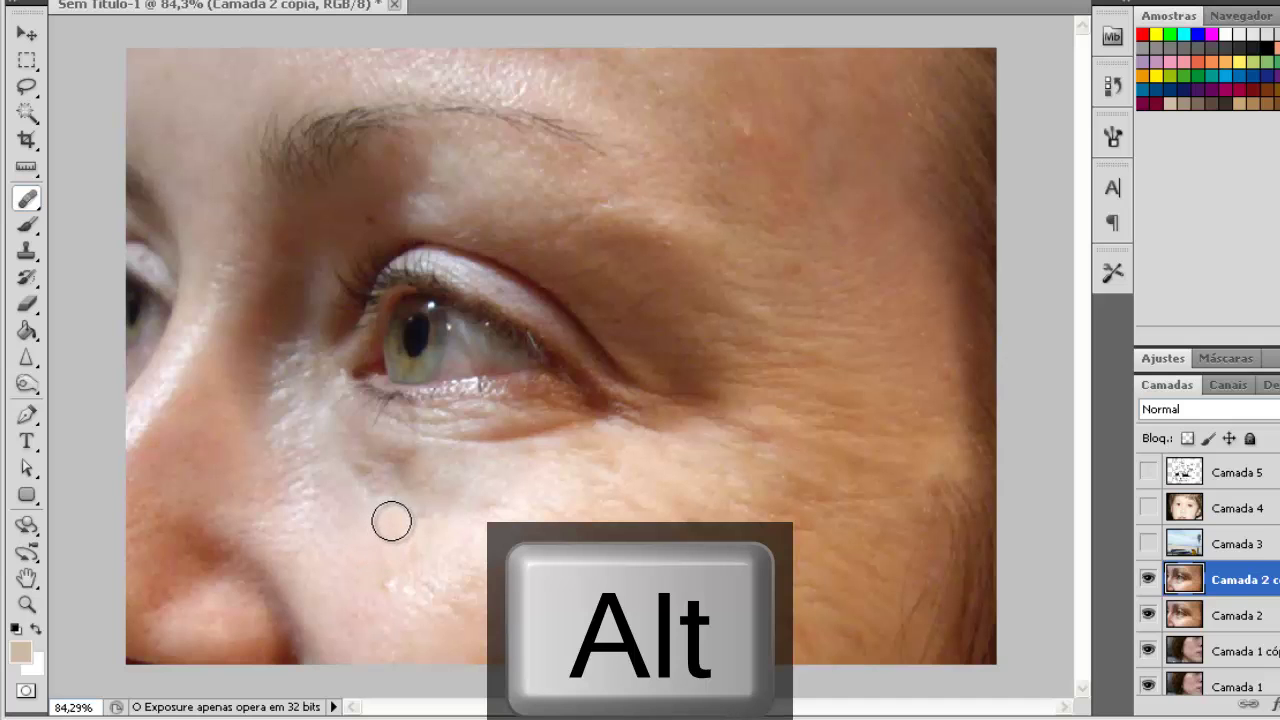
# Sample clean skin below the eye and heal the dark under-eye crease and nearby cheek marks.
pyautogui.click(390, 469)
pyautogui.moveTo(390, 469)
pyautogui.mouseDown()
pyautogui.moveTo(400, 457)
pyautogui.moveTo(366, 451)
pyautogui.moveTo(374, 486)
pyautogui.moveTo(420, 480)
pyautogui.moveTo(360, 480)
pyautogui.moveTo(374, 507)
pyautogui.mouseUp()
pyautogui.click(389, 449)
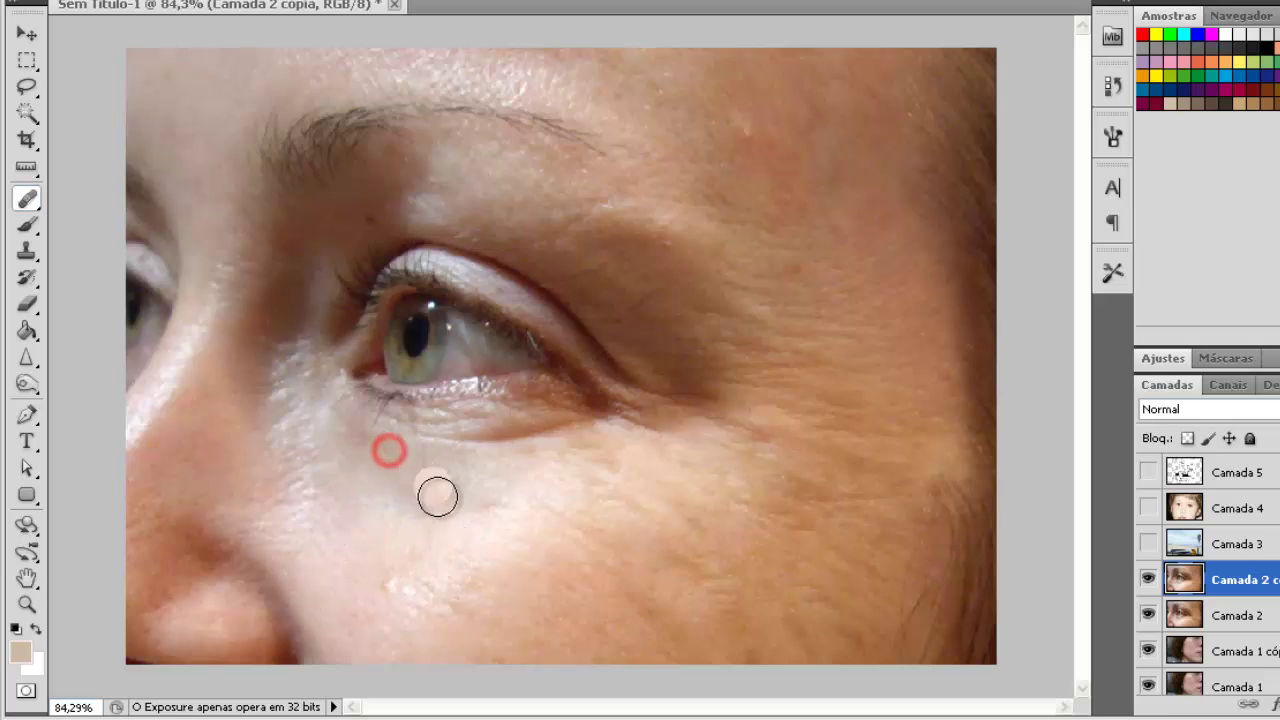
pyautogui.moveTo(471, 506)
pyautogui.mouseDown()
pyautogui.moveTo(522, 503)
pyautogui.moveTo(489, 505)
pyautogui.moveTo(603, 530)
pyautogui.moveTo(560, 513)
pyautogui.moveTo(594, 520)
pyautogui.mouseUp()
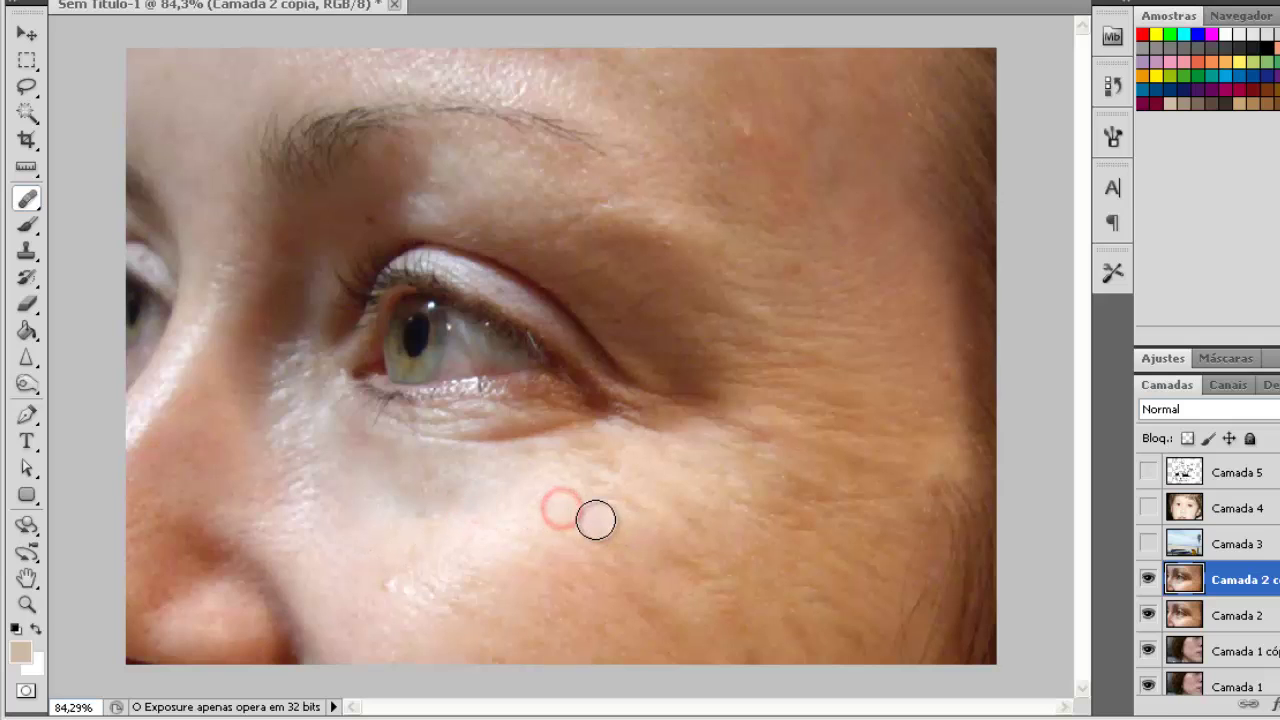
pyautogui.moveTo(581, 579); pyautogui.dragTo(643, 571)
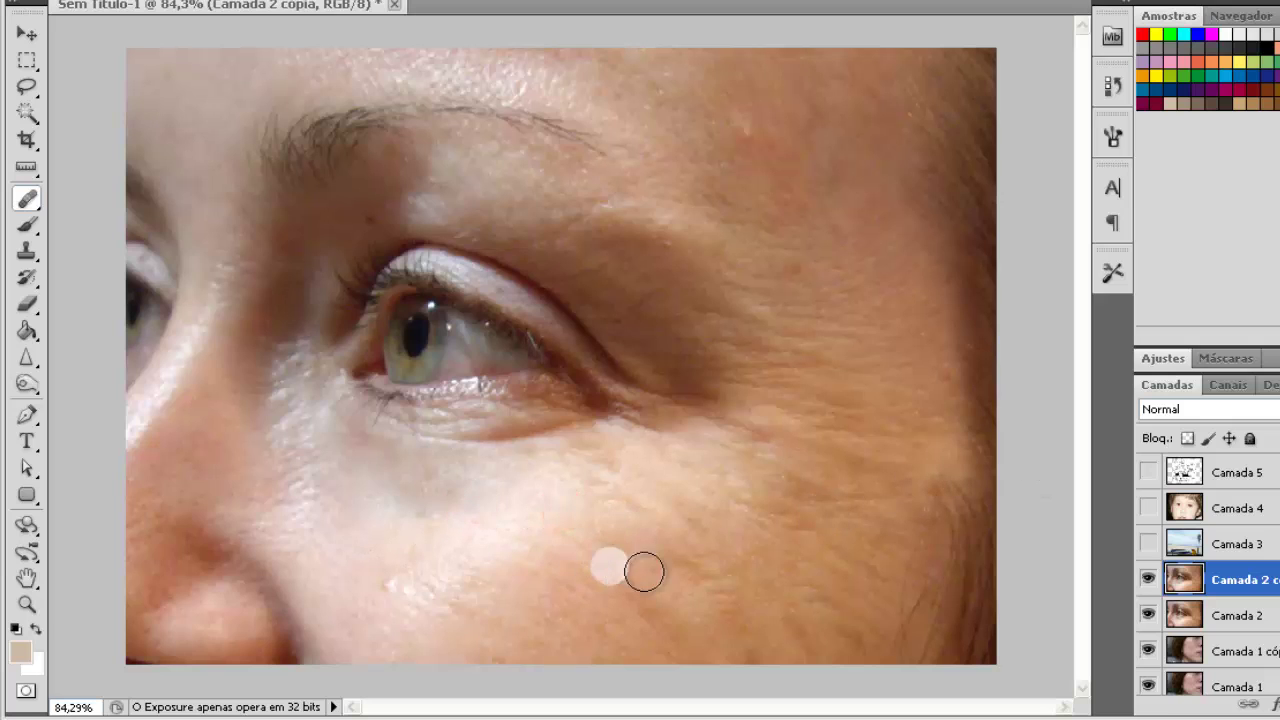
# Toggle the visibility of the Camada 2 copy to compare the smoothed eye area with the original wrinkles.
pyautogui.click(1149, 581)
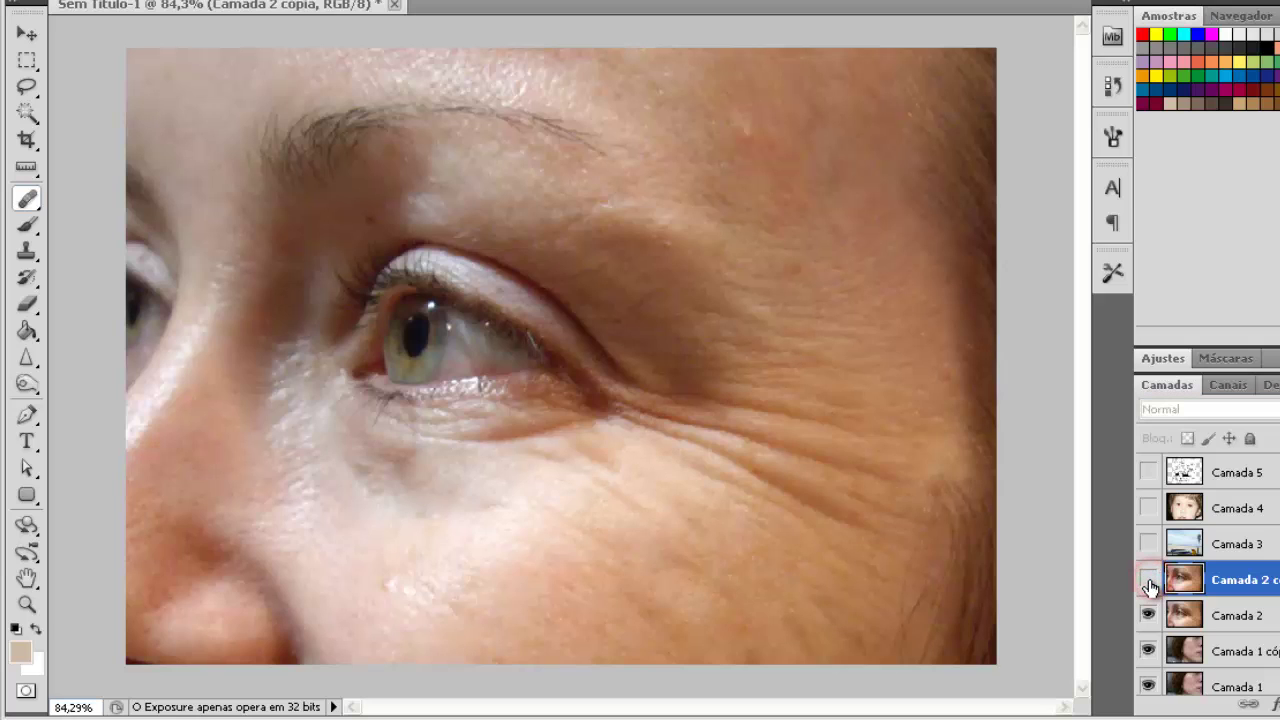
pyautogui.click(1149, 581)
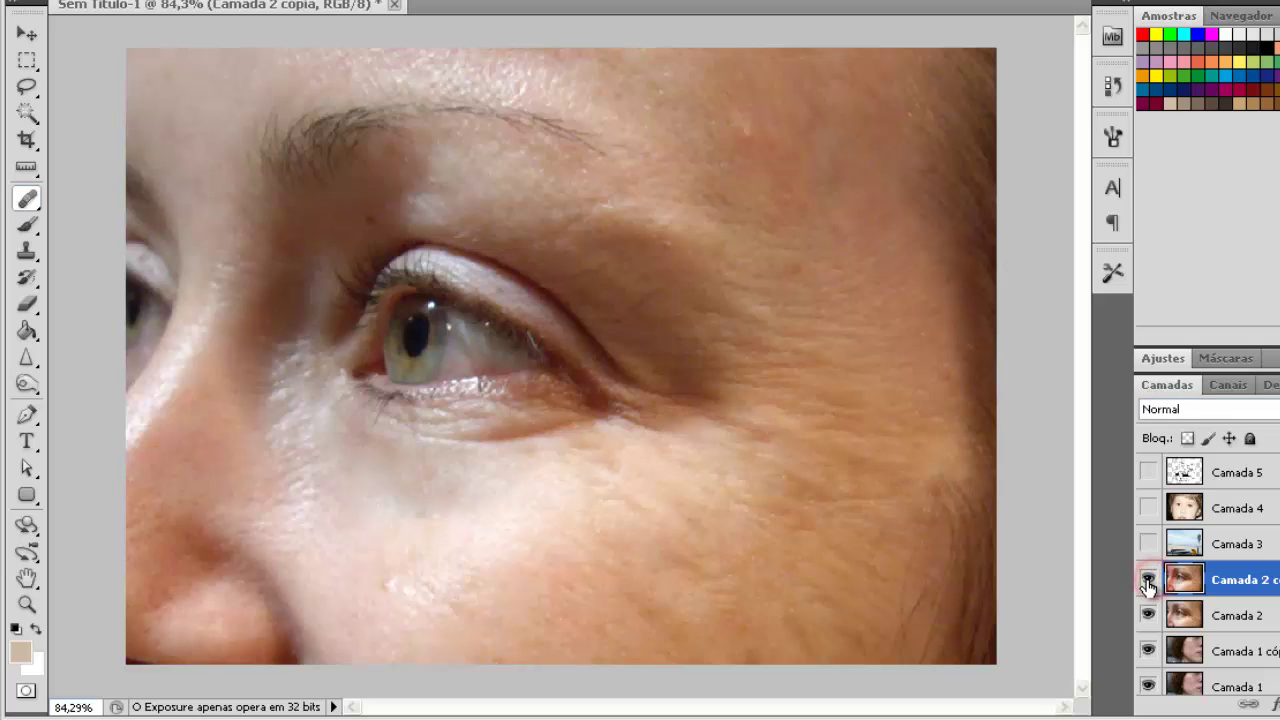
pyautogui.click(1149, 583)
pyautogui.click(1147, 585)
pyautogui.click(1148, 585)
pyautogui.click(1148, 585)
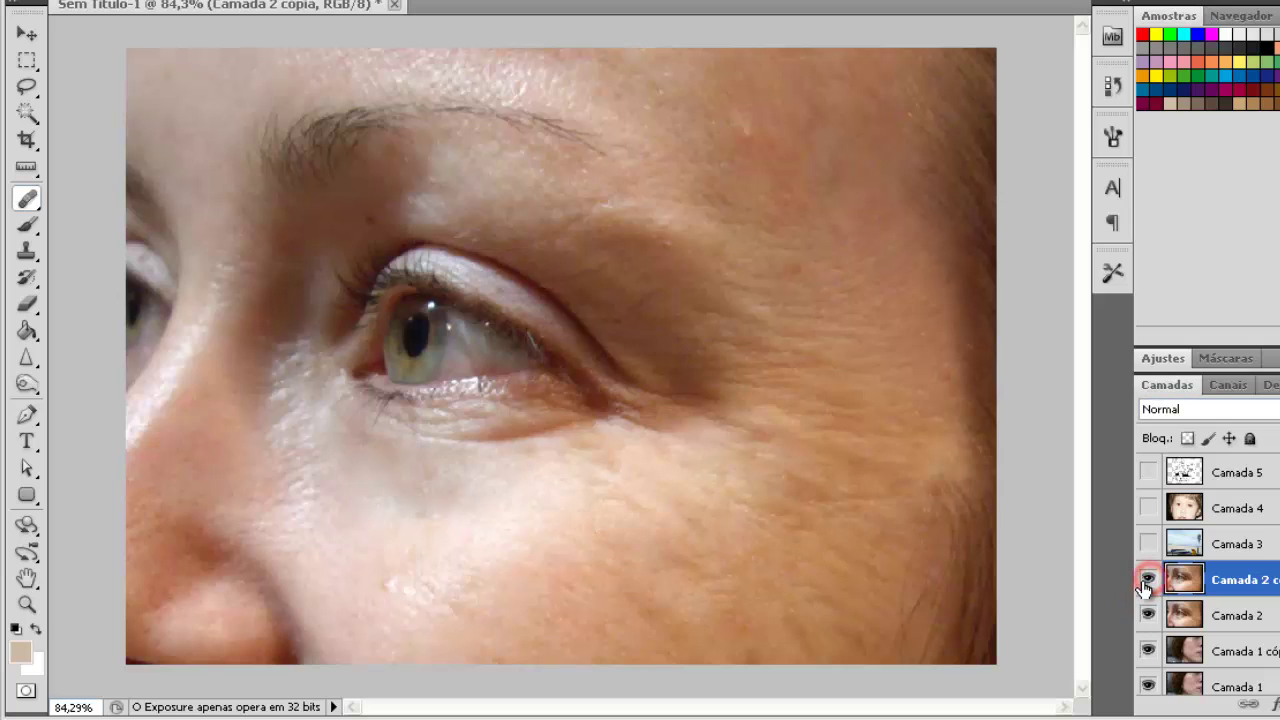
pyautogui.click(1148, 585)
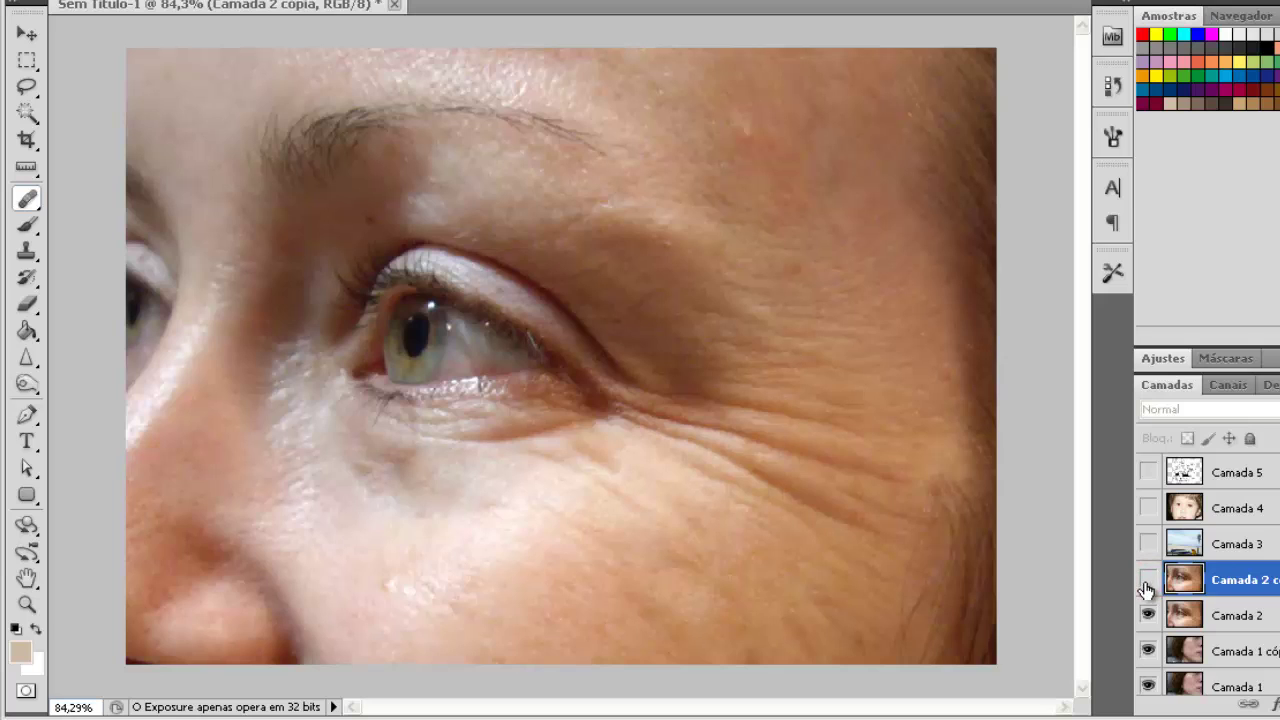
pyautogui.click(1148, 585)
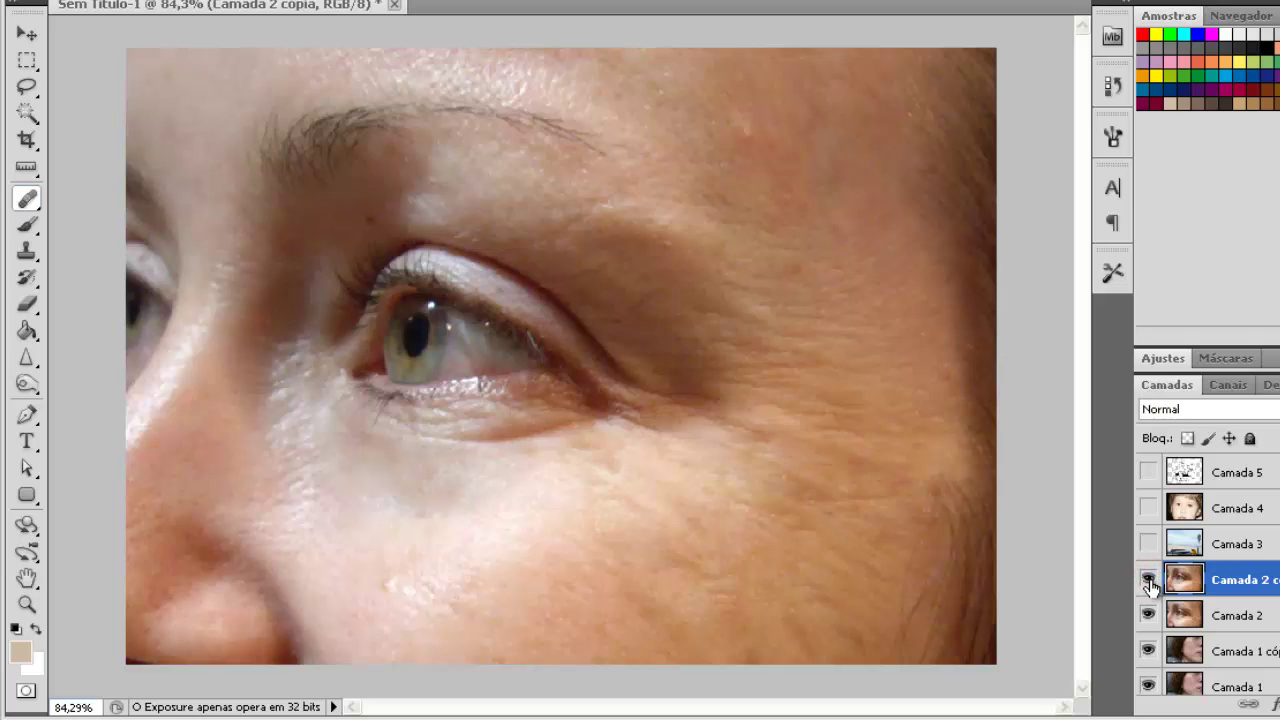
pyautogui.click(1148, 585)
pyautogui.click(1148, 585)
pyautogui.click(1148, 585)
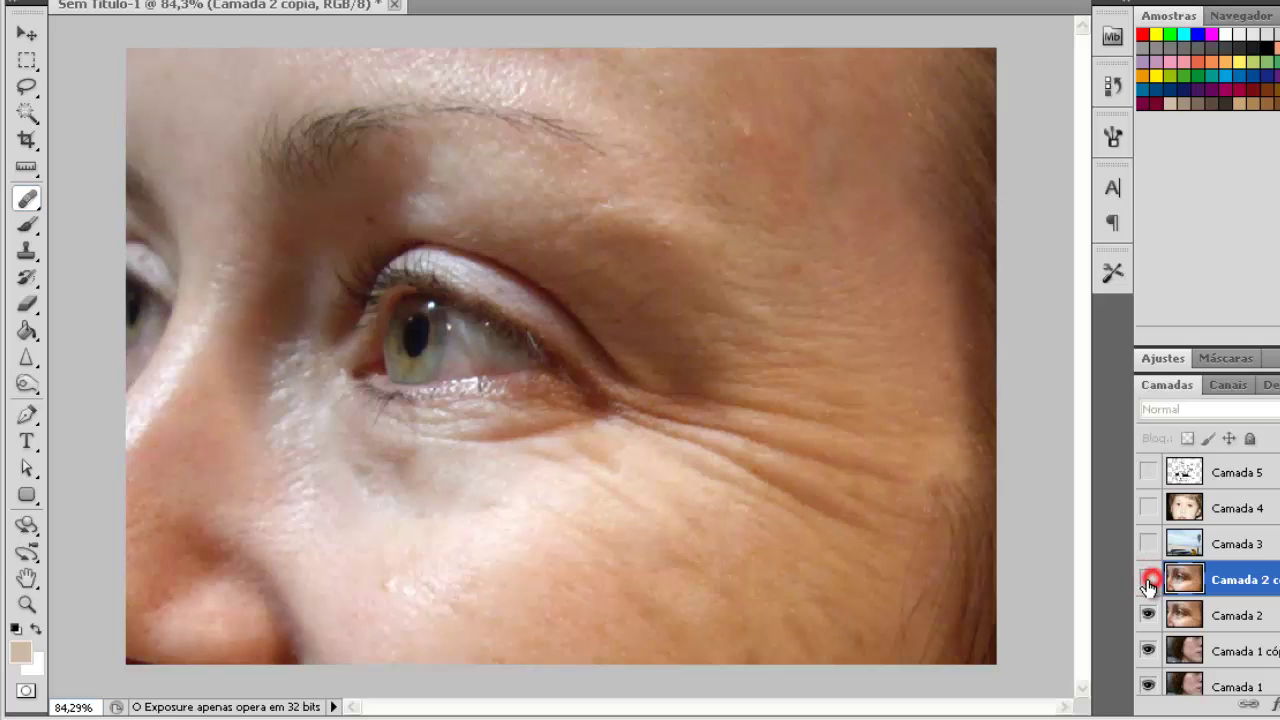
pyautogui.click(1148, 585)
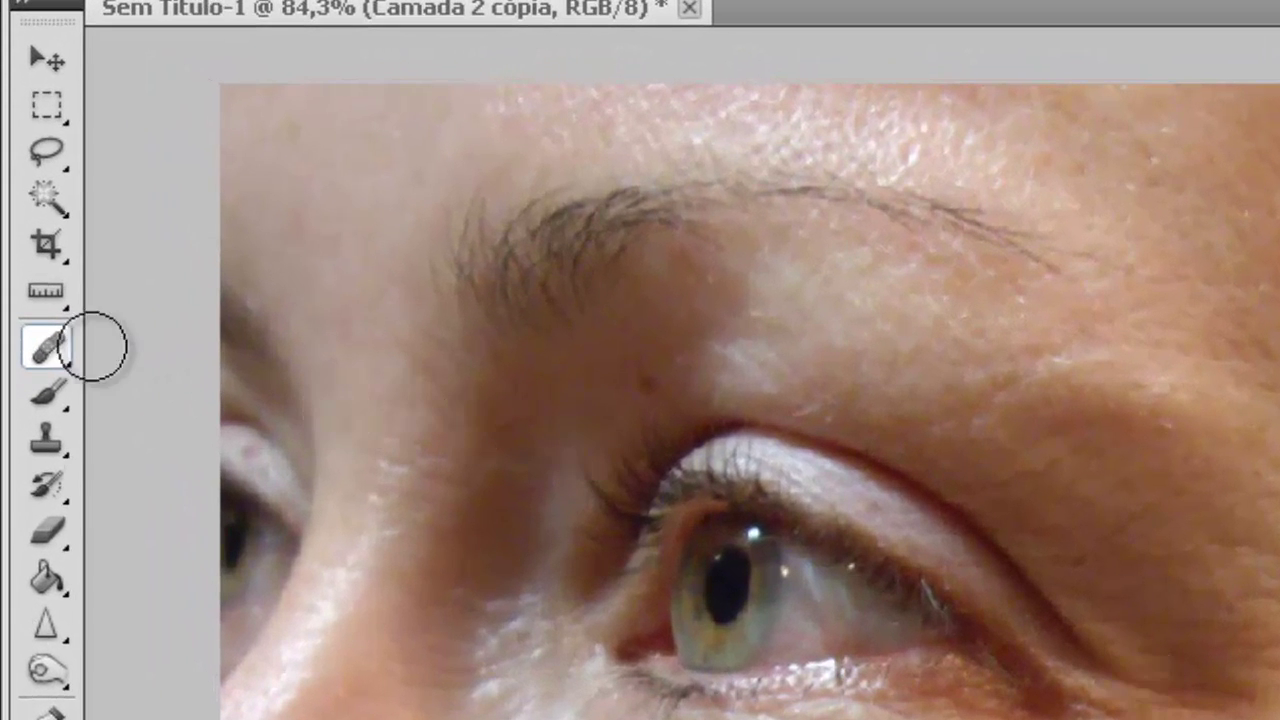
# Switch to the Patch tool, then show and duplicate the beach photo layer Camada 3.
pyautogui.click(52, 350)
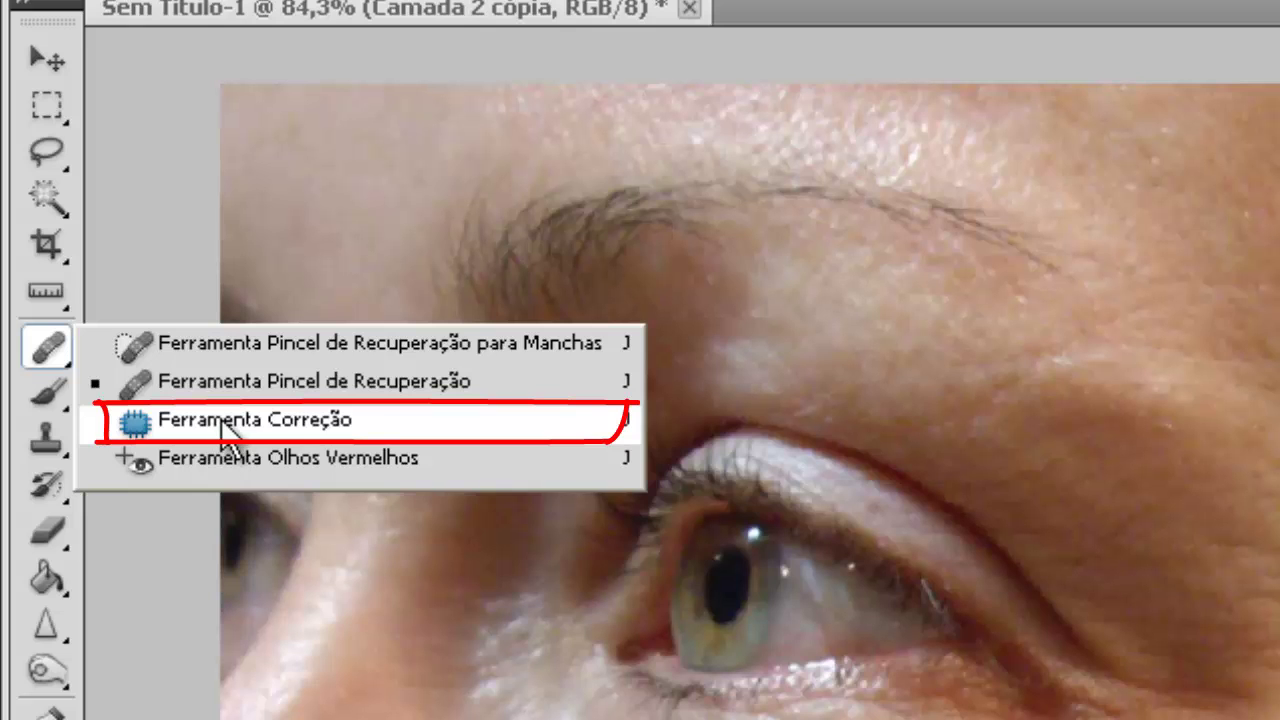
pyautogui.click(225, 432)
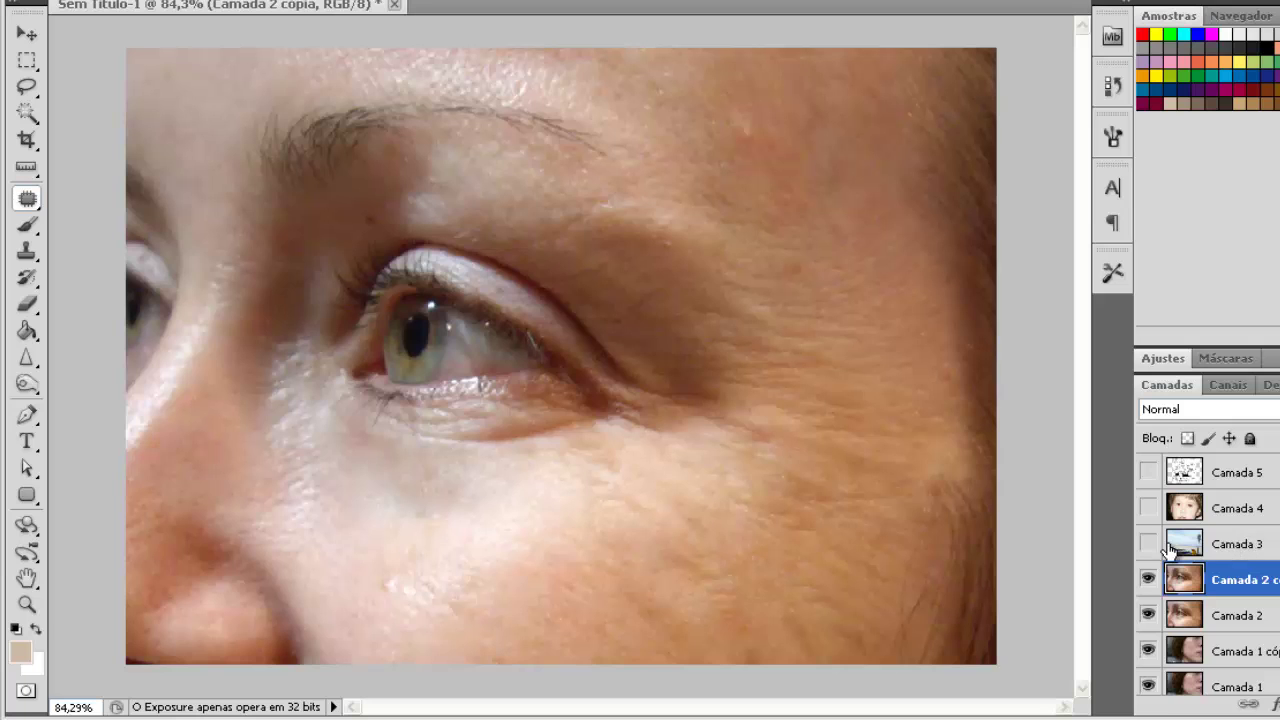
pyautogui.click(1222, 546)
pyautogui.click(1148, 544)
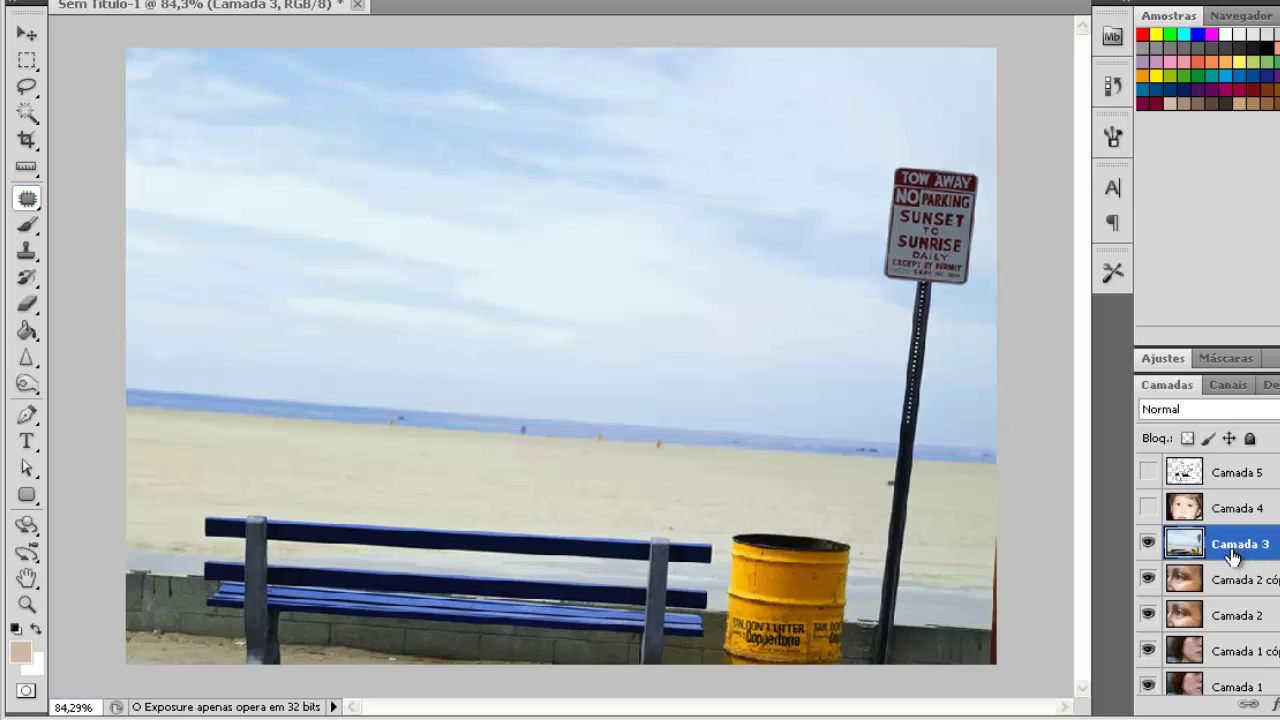
pyautogui.hotkey('ctrl', 'j')
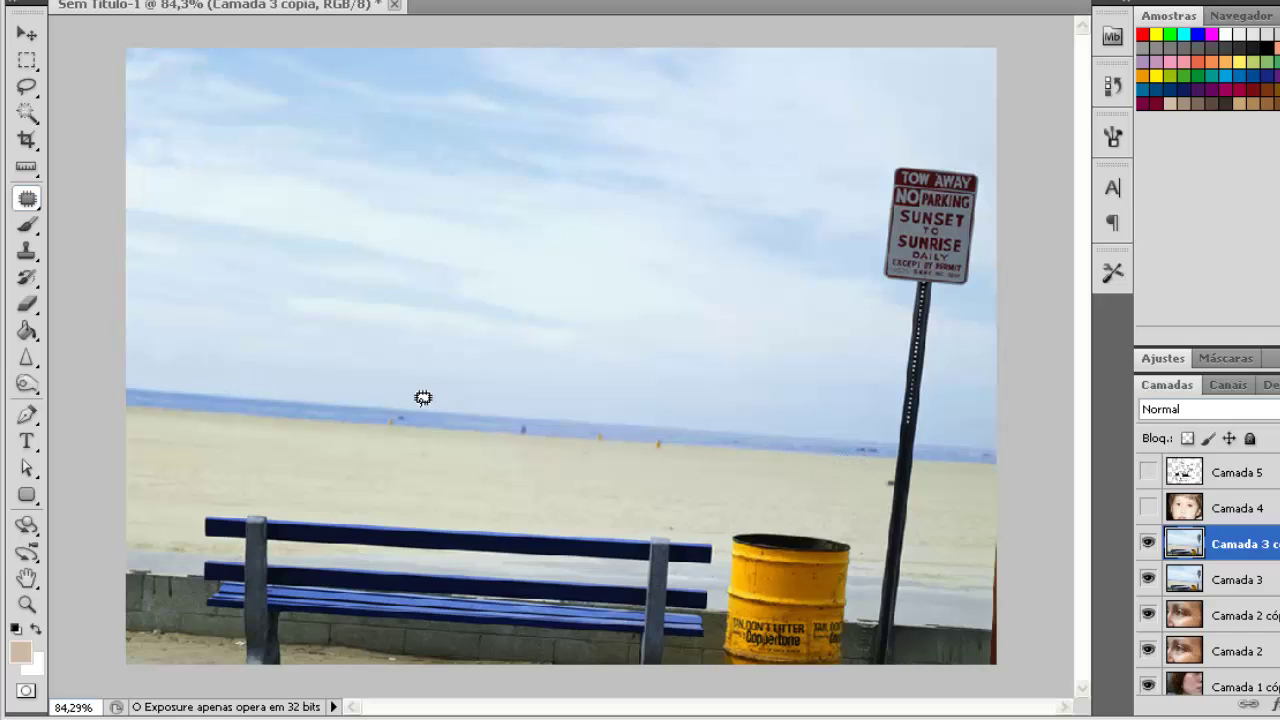
# Measure along the tilted shoreline with the Ruler tool and straighten the beach photo to that line.
pyautogui.click(27, 167)
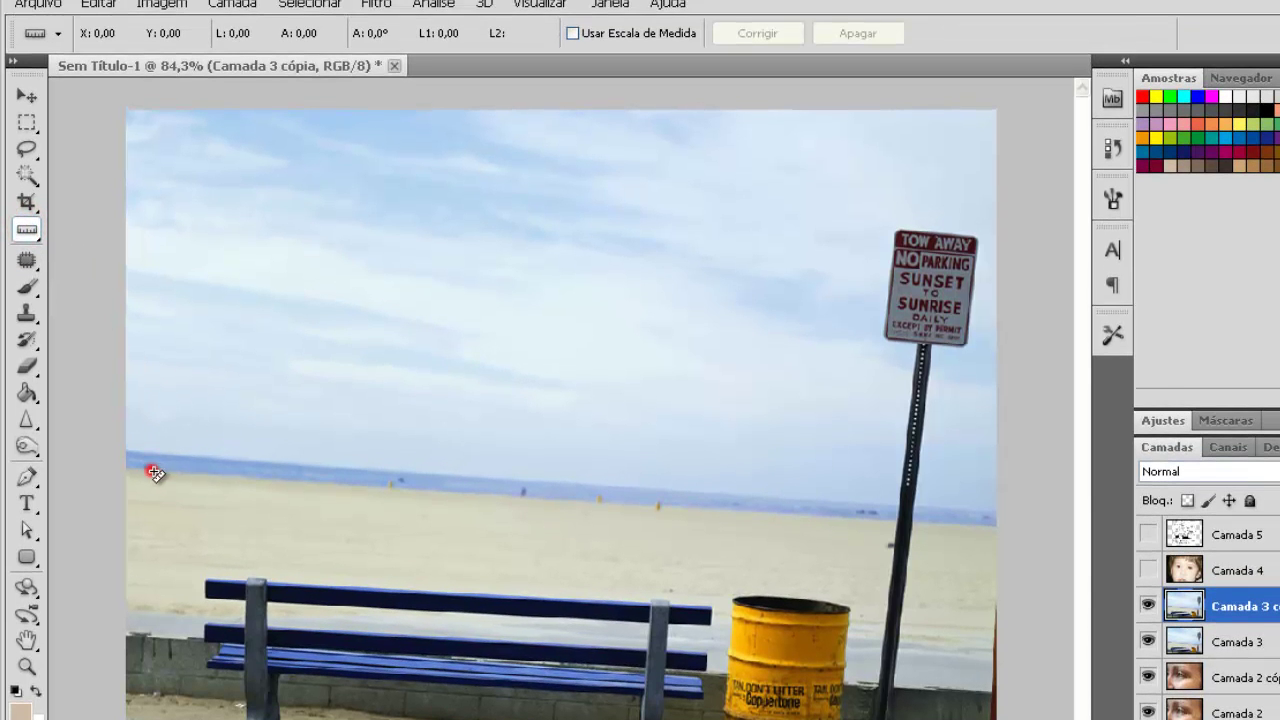
pyautogui.moveTo(153, 471); pyautogui.dragTo(893, 521)
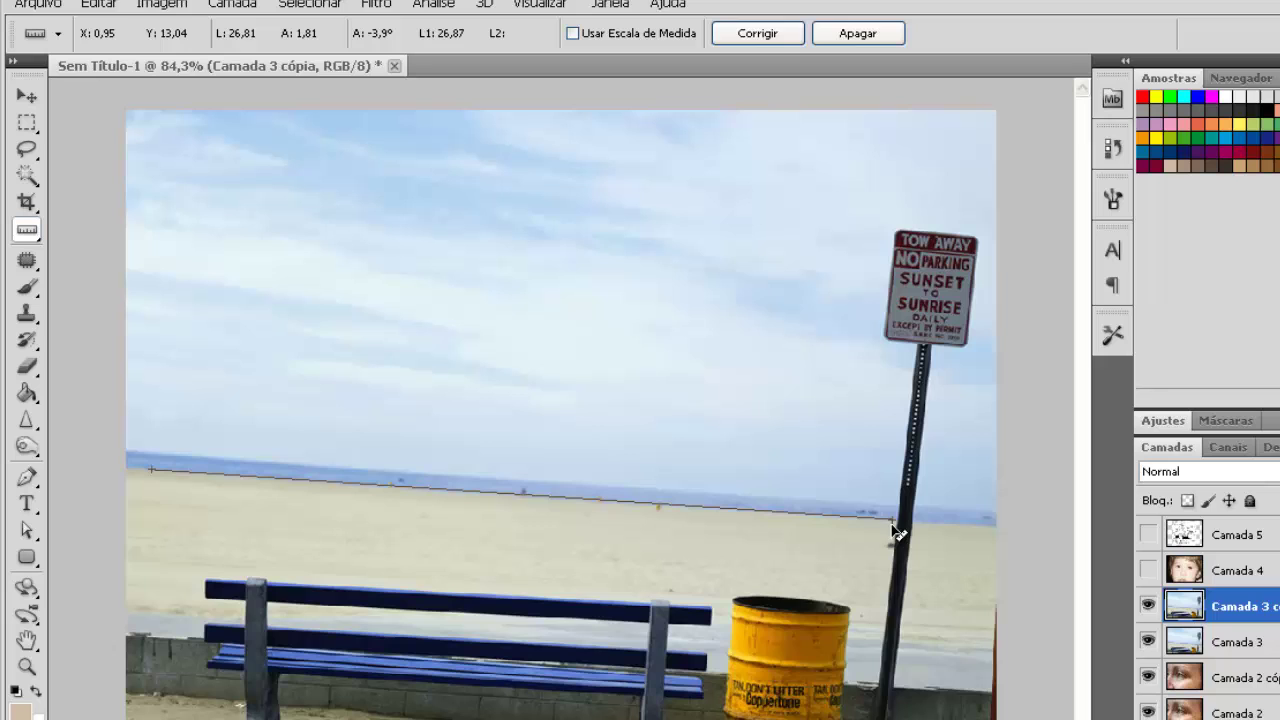
pyautogui.click(762, 34)
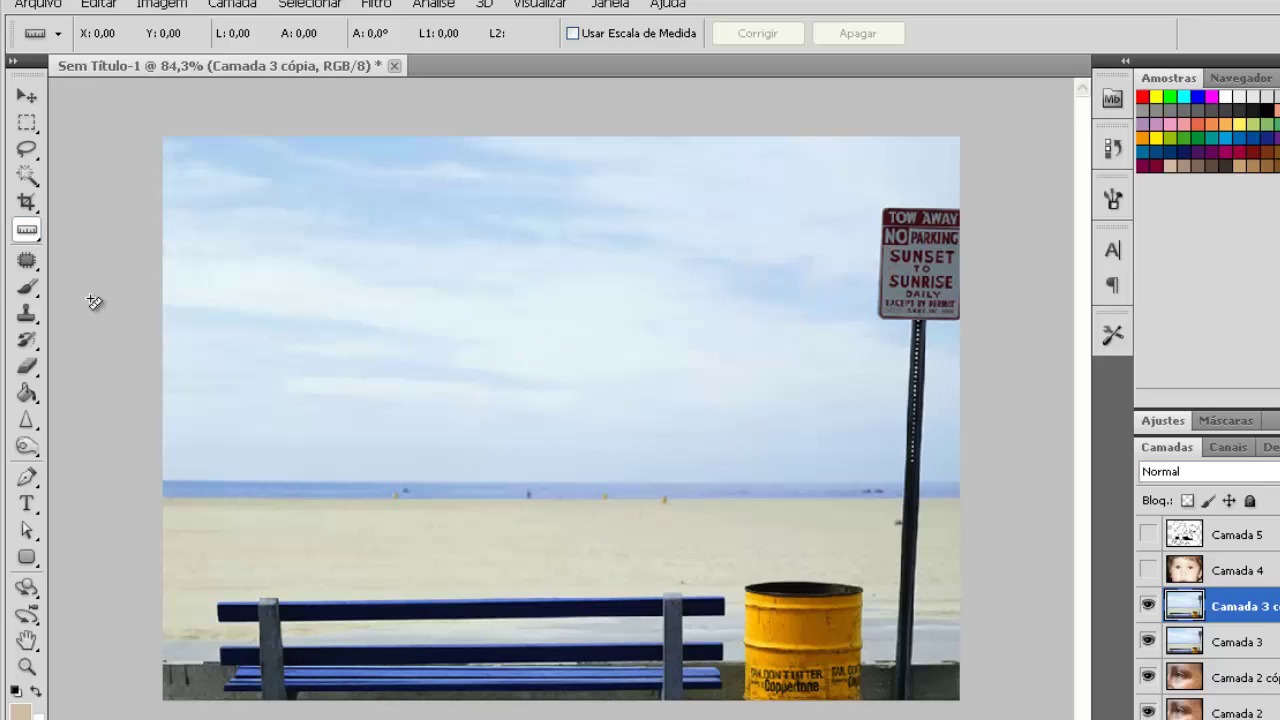
# Outline the parking sign and upper post with the Patch tool, using Source mode, and replace them with the sky and beach beside them.
pyautogui.click(27, 260)
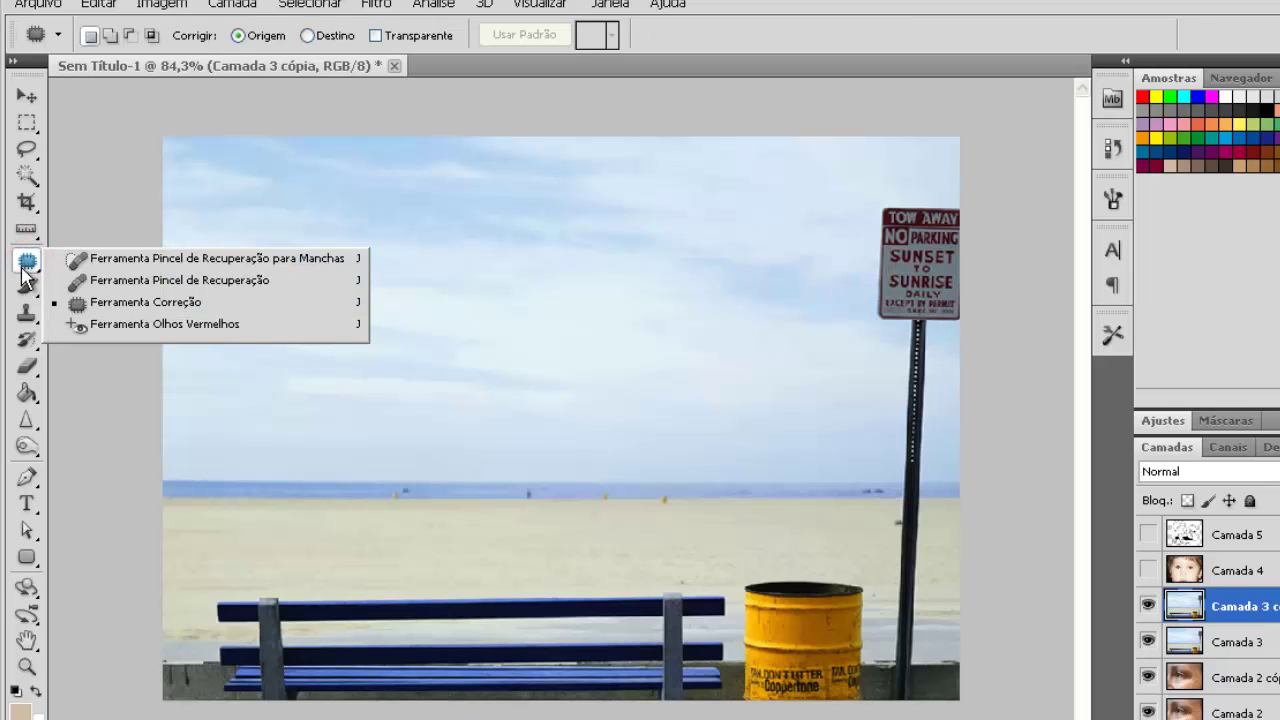
pyautogui.click(175, 304)
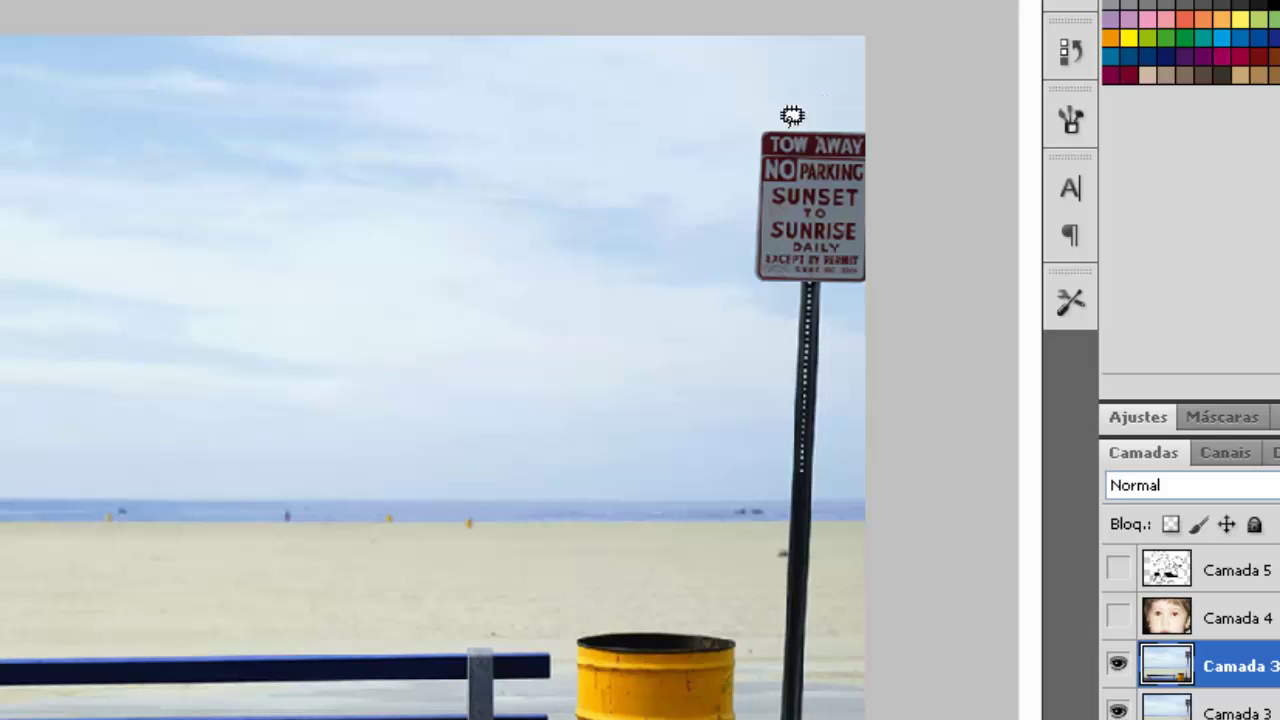
pyautogui.moveTo(880, 103)
pyautogui.mouseDown()
pyautogui.moveTo(739, 106)
pyautogui.moveTo(708, 160)
pyautogui.moveTo(724, 309)
pyautogui.moveTo(763, 343)
pyautogui.moveTo(771, 472)
pyautogui.moveTo(758, 544)
pyautogui.moveTo(781, 632)
pyautogui.moveTo(768, 687)
pyautogui.mouseUp()
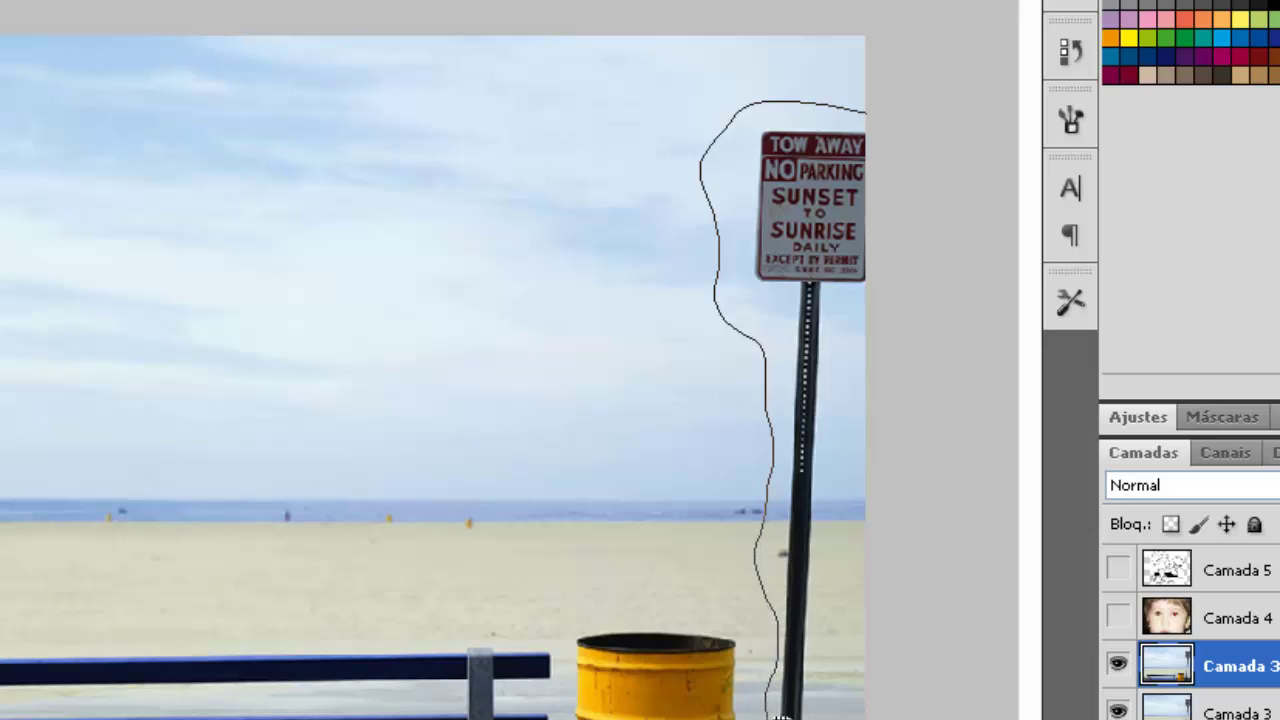
pyautogui.moveTo(832, 650)
pyautogui.mouseDown()
pyautogui.moveTo(838, 518)
pyautogui.moveTo(857, 449)
pyautogui.moveTo(842, 373)
pyautogui.mouseUp()
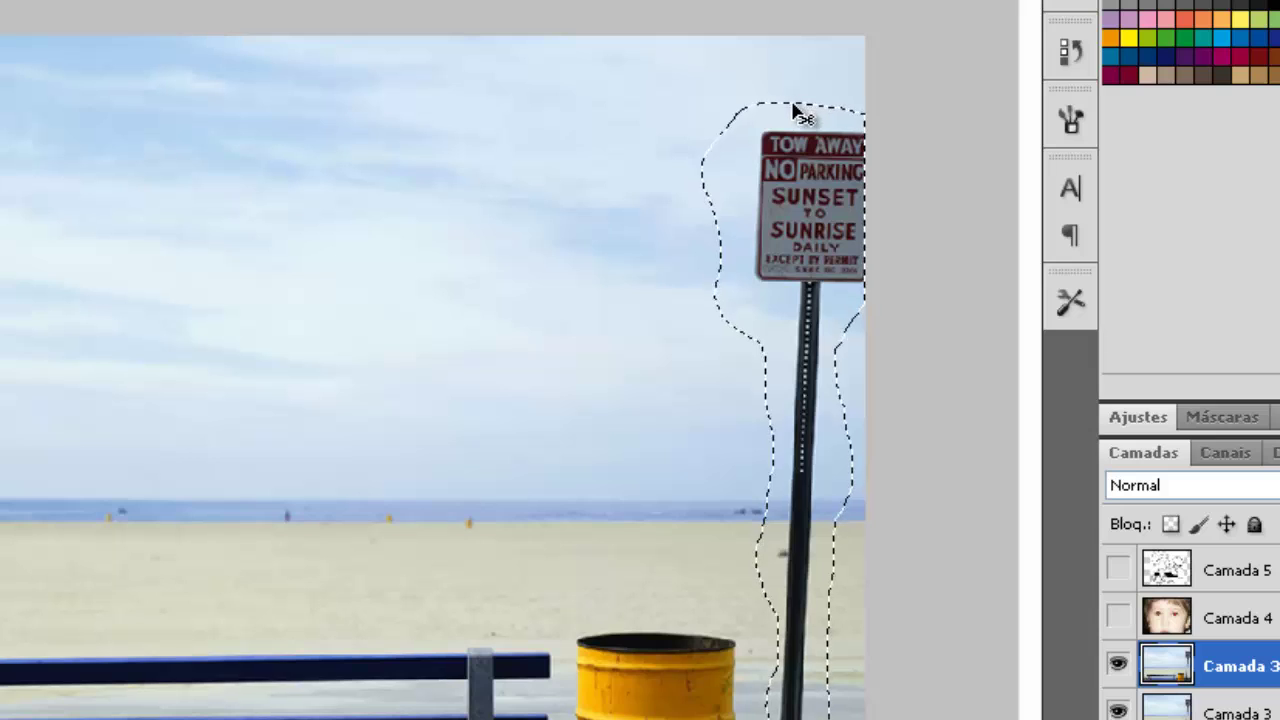
pyautogui.moveTo(707, 190)
pyautogui.mouseDown()
pyautogui.moveTo(744, 313)
pyautogui.moveTo(739, 430)
pyautogui.mouseUp()
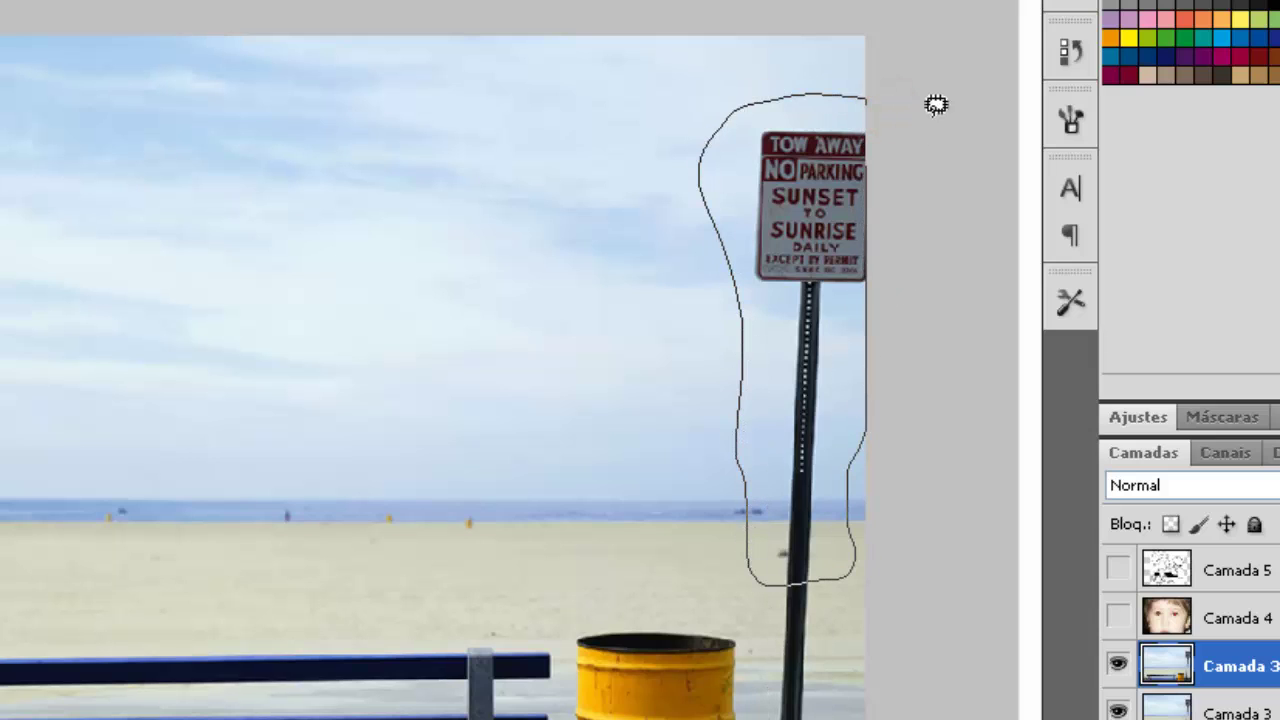
pyautogui.moveTo(935, 104); pyautogui.dragTo(932, 100)
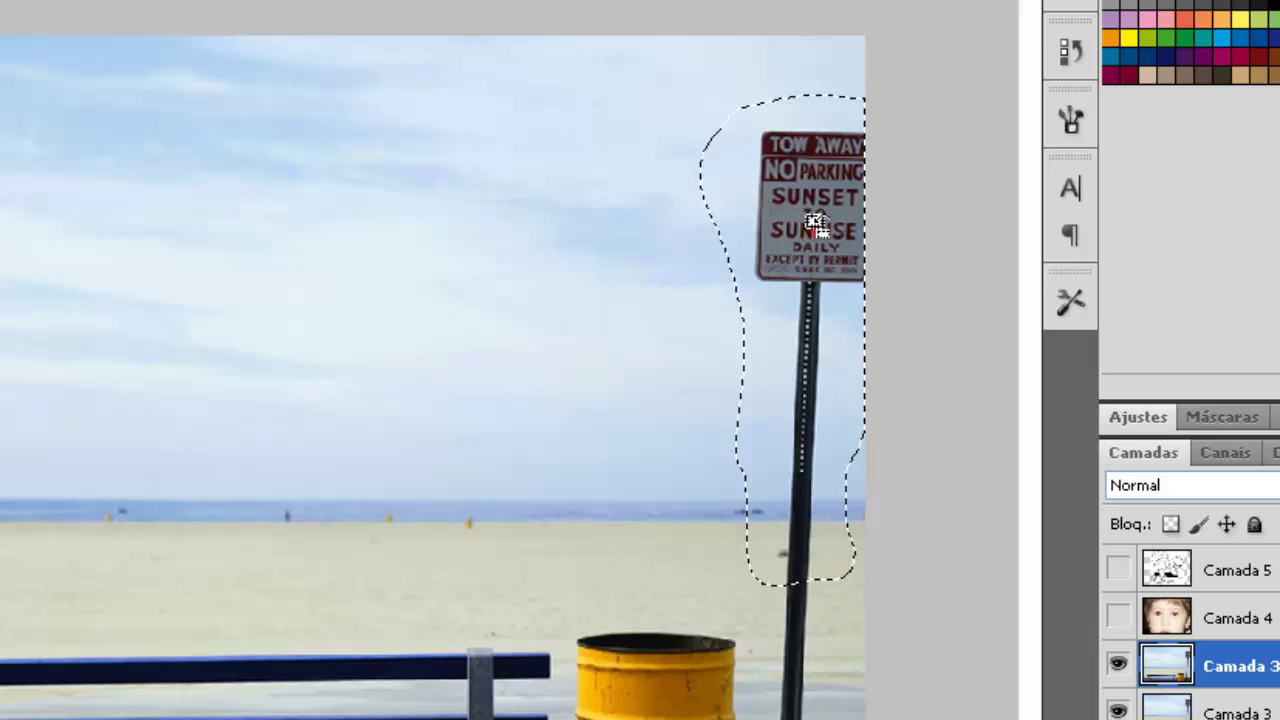
pyautogui.moveTo(815, 222); pyautogui.dragTo(572, 235)
pyautogui.moveTo(558, 238); pyautogui.dragTo(495, 230)
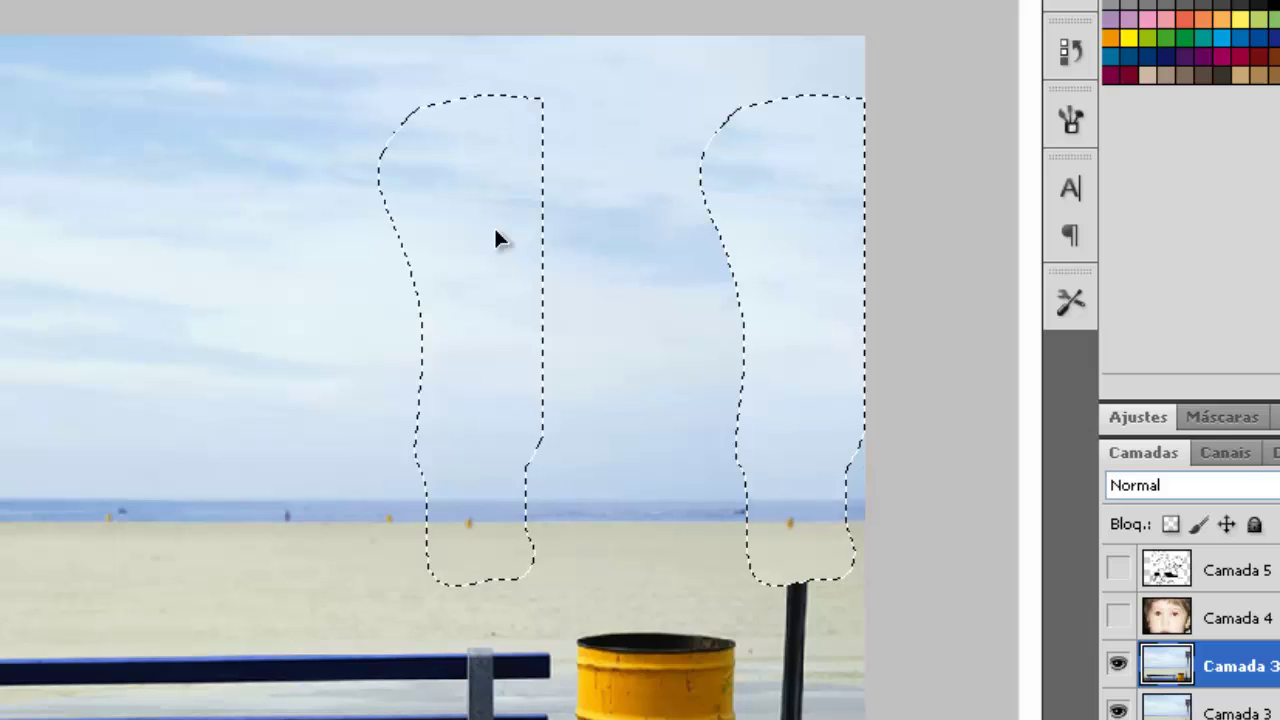
pyautogui.moveTo(495, 230); pyautogui.dragTo(495, 229)
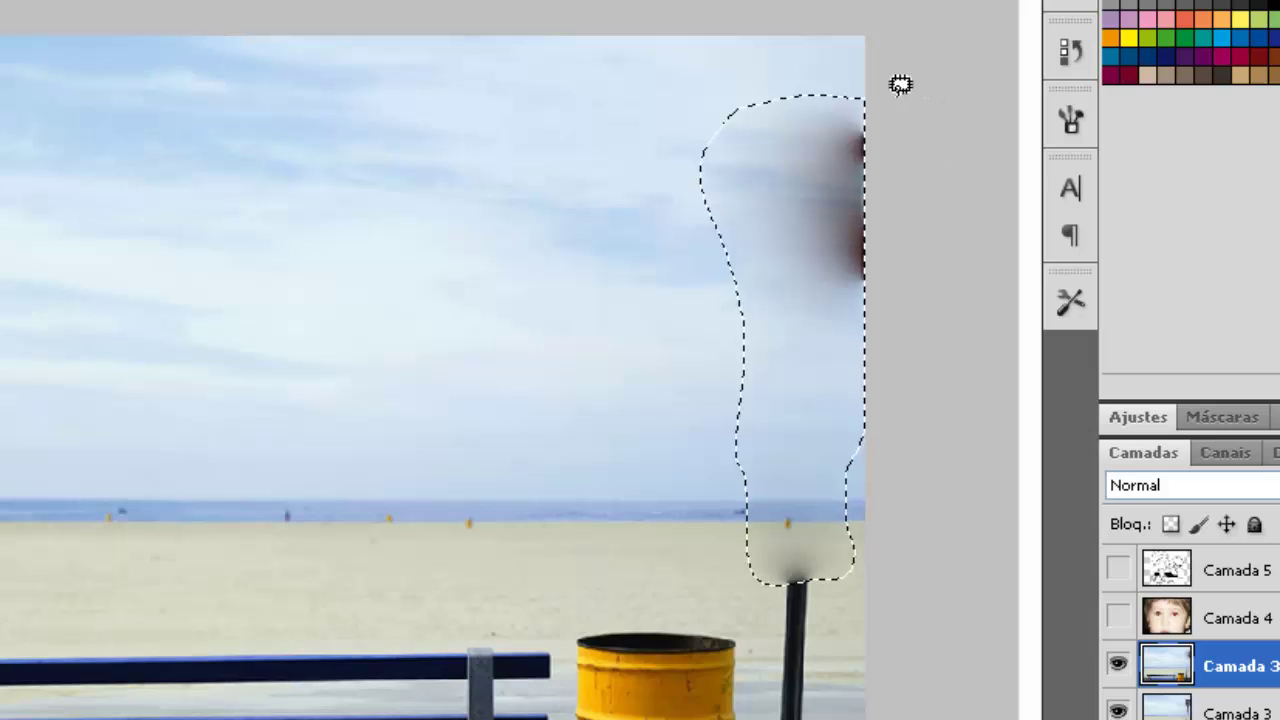
# Patch the dark smudge left by the sign at the photo's edge with clear sky, working in smaller selections, and deselect.
pyautogui.moveTo(900, 92)
pyautogui.mouseDown()
pyautogui.moveTo(820, 91)
pyautogui.moveTo(798, 332)
pyautogui.moveTo(905, 327)
pyautogui.mouseUp()
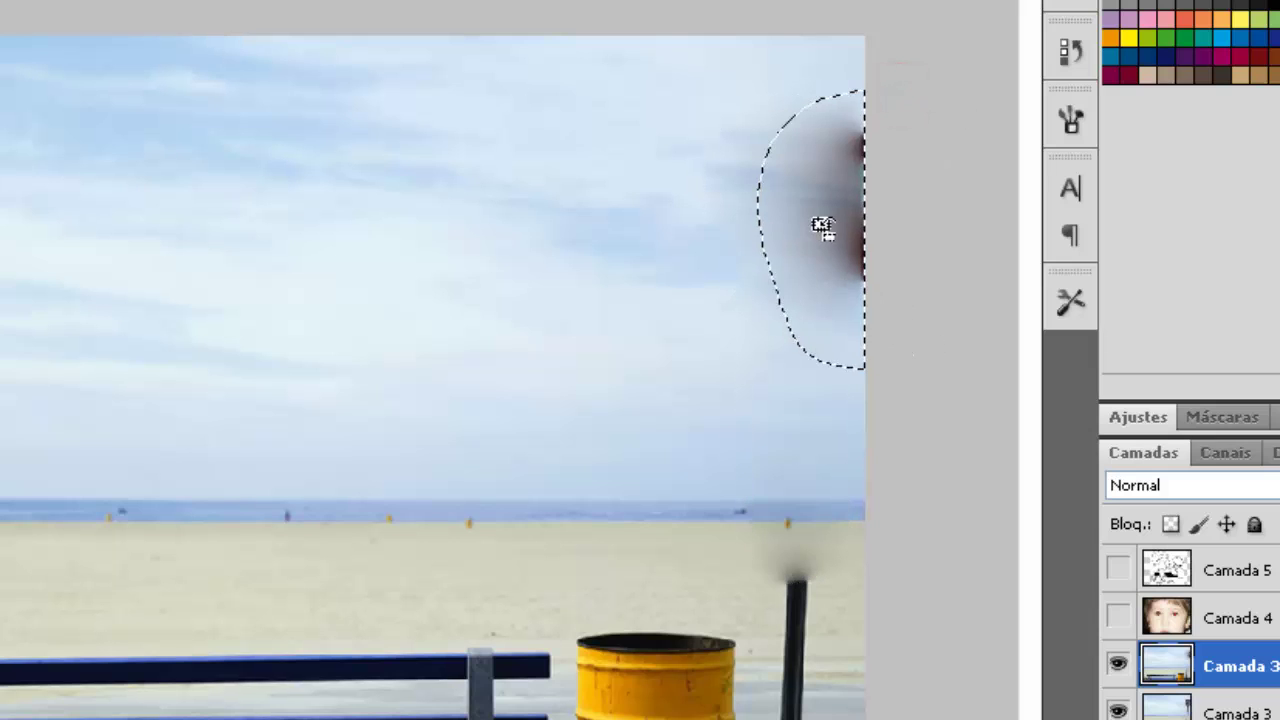
pyautogui.moveTo(823, 232)
pyautogui.mouseDown()
pyautogui.moveTo(414, 243)
pyautogui.moveTo(420, 254)
pyautogui.mouseUp()
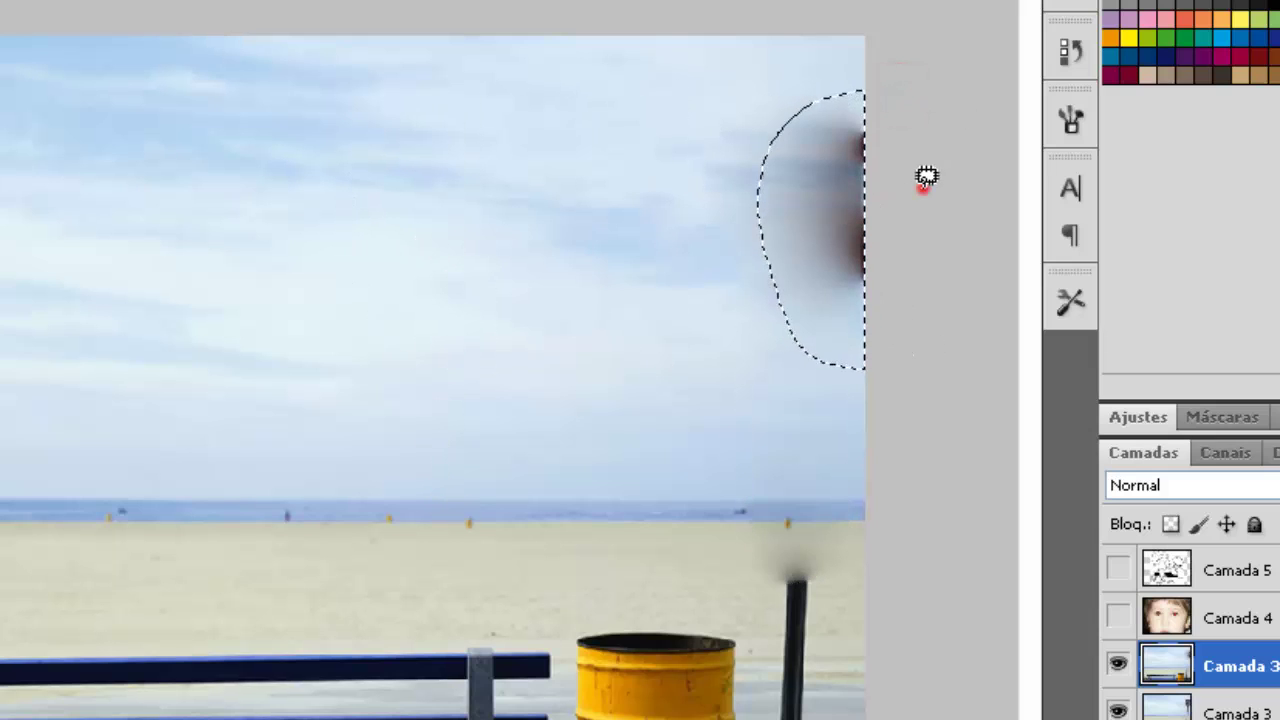
pyautogui.moveTo(923, 187)
pyautogui.mouseDown()
pyautogui.moveTo(907, 128)
pyautogui.moveTo(828, 102)
pyautogui.moveTo(793, 165)
pyautogui.moveTo(832, 283)
pyautogui.moveTo(906, 289)
pyautogui.mouseUp()
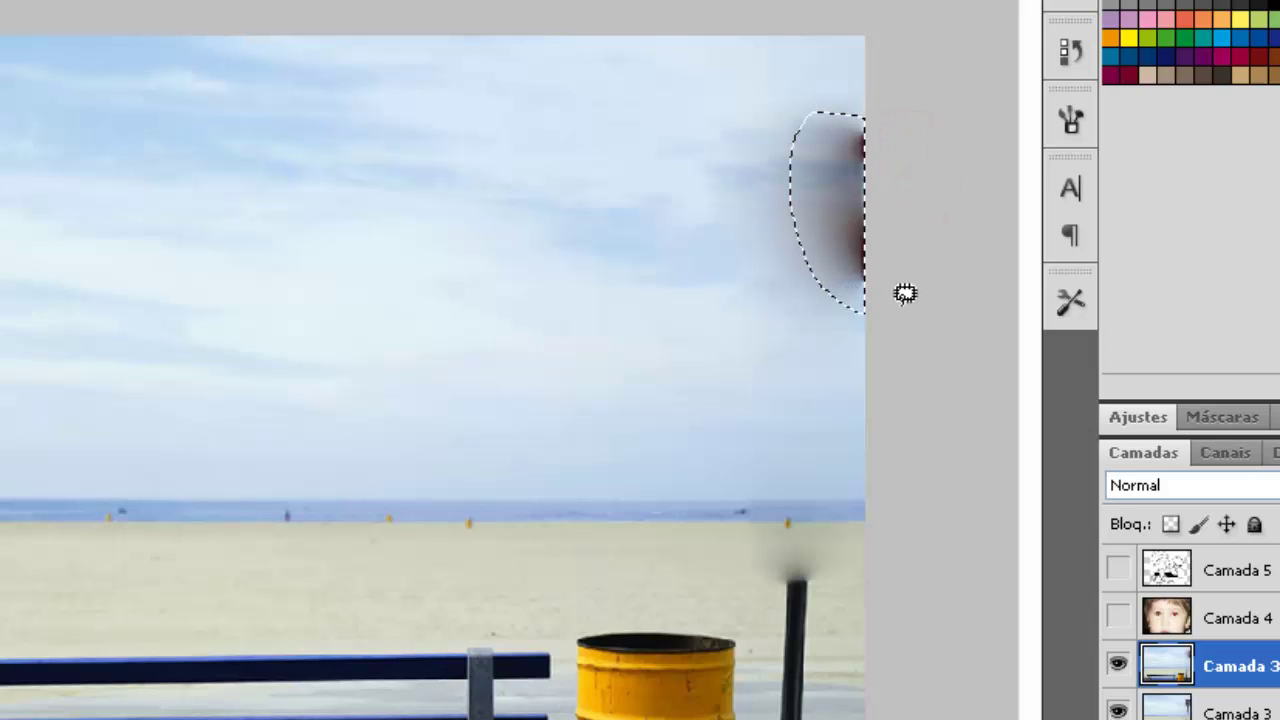
pyautogui.moveTo(834, 220)
pyautogui.mouseDown()
pyautogui.moveTo(623, 251)
pyautogui.moveTo(638, 375)
pyautogui.mouseUp()
pyautogui.click(940, 228)
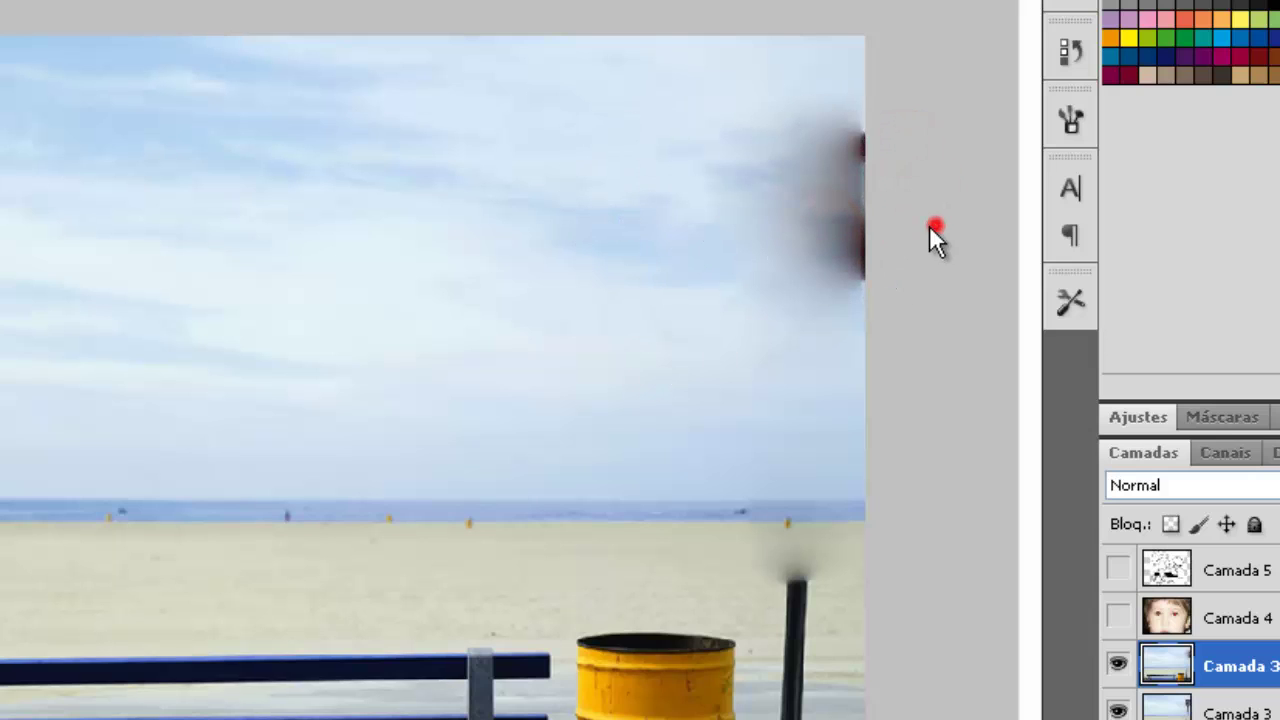
pyautogui.click(530, 238)
# Outline the remaining lower post and patch it with the adjacent sand, pavement and wall, then deselect.
pyautogui.moveTo(826, 615)
pyautogui.mouseDown()
pyautogui.moveTo(835, 557)
pyautogui.moveTo(784, 554)
pyautogui.moveTo(774, 639)
pyautogui.mouseUp()
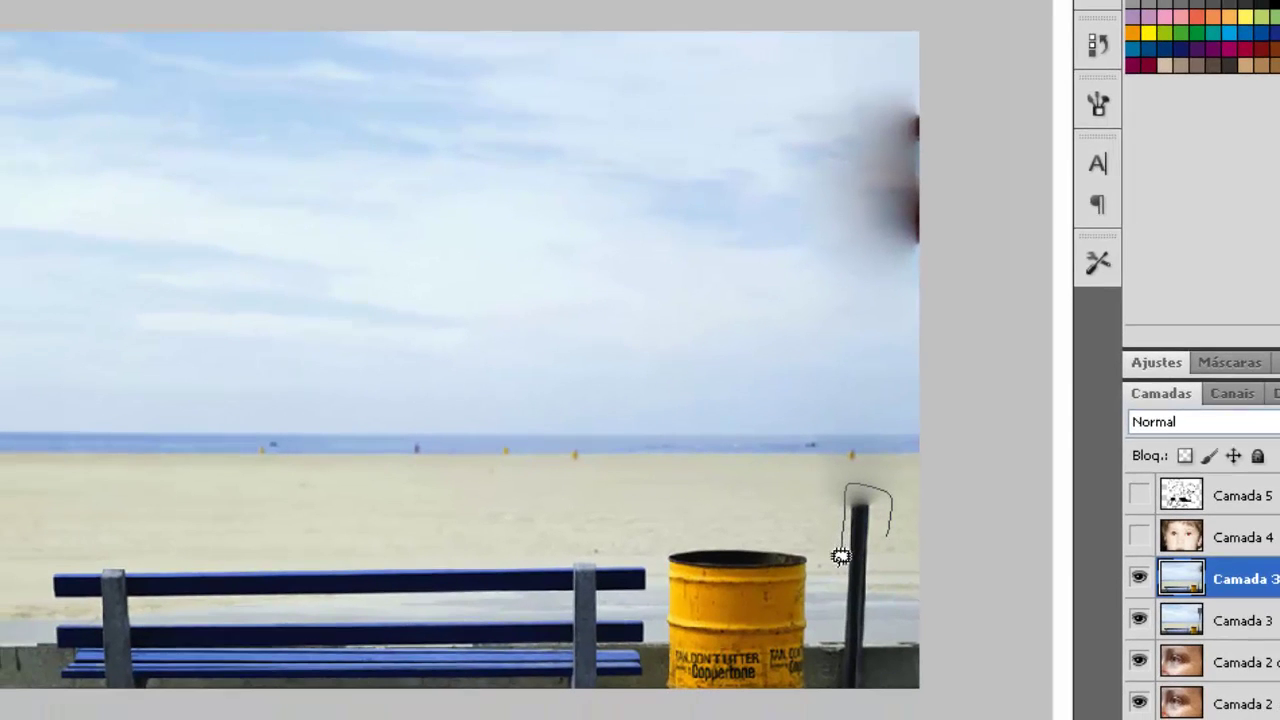
pyautogui.moveTo(840, 556)
pyautogui.mouseDown()
pyautogui.moveTo(843, 684)
pyautogui.moveTo(864, 687)
pyautogui.moveTo(890, 524)
pyautogui.mouseUp()
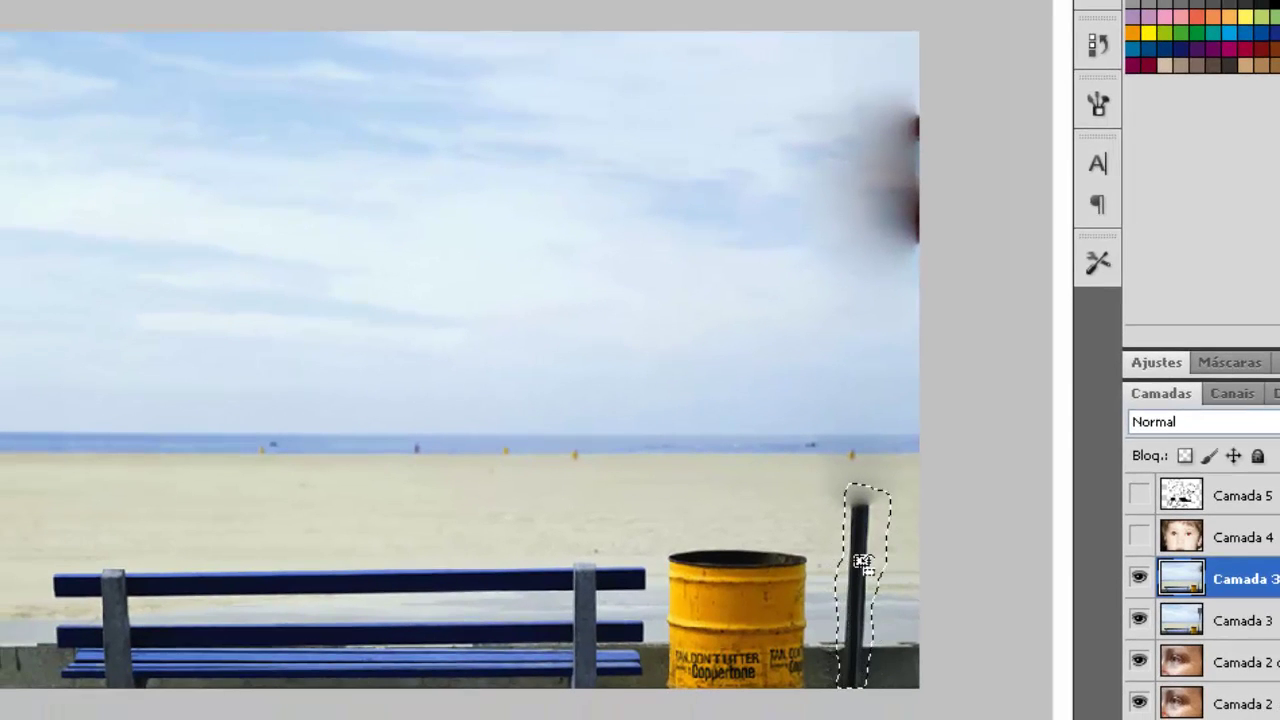
pyautogui.moveTo(857, 566); pyautogui.dragTo(913, 577)
pyautogui.hotkey('ctrl', 'd')
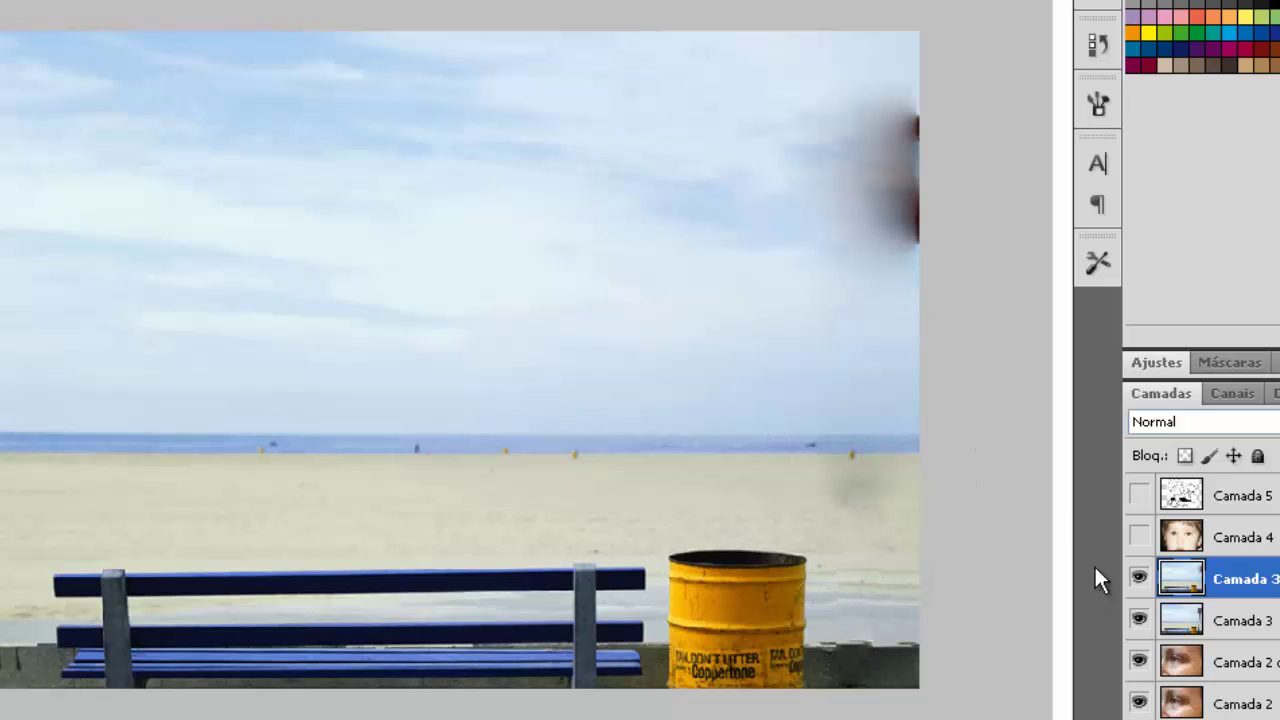
# Toggle the visibility of Camada 3 cópia to compare the photo with and without the sign and post.
pyautogui.click(1140, 580)
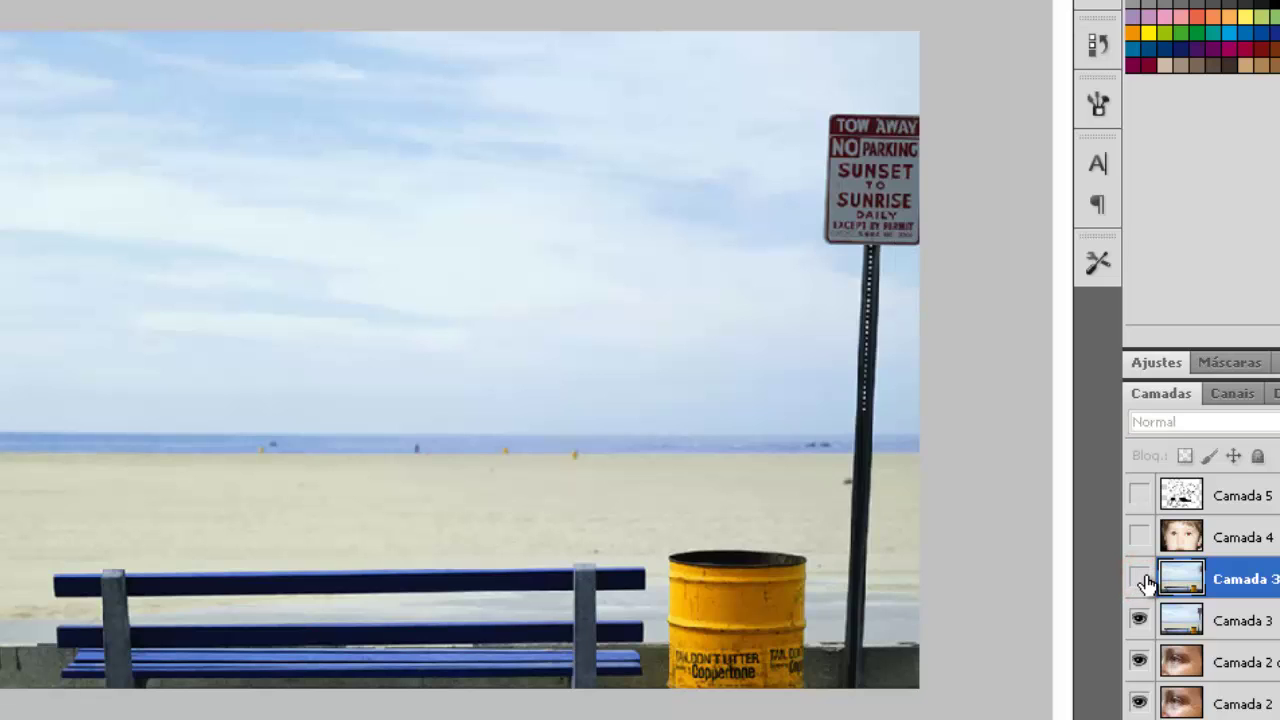
pyautogui.click(1140, 580)
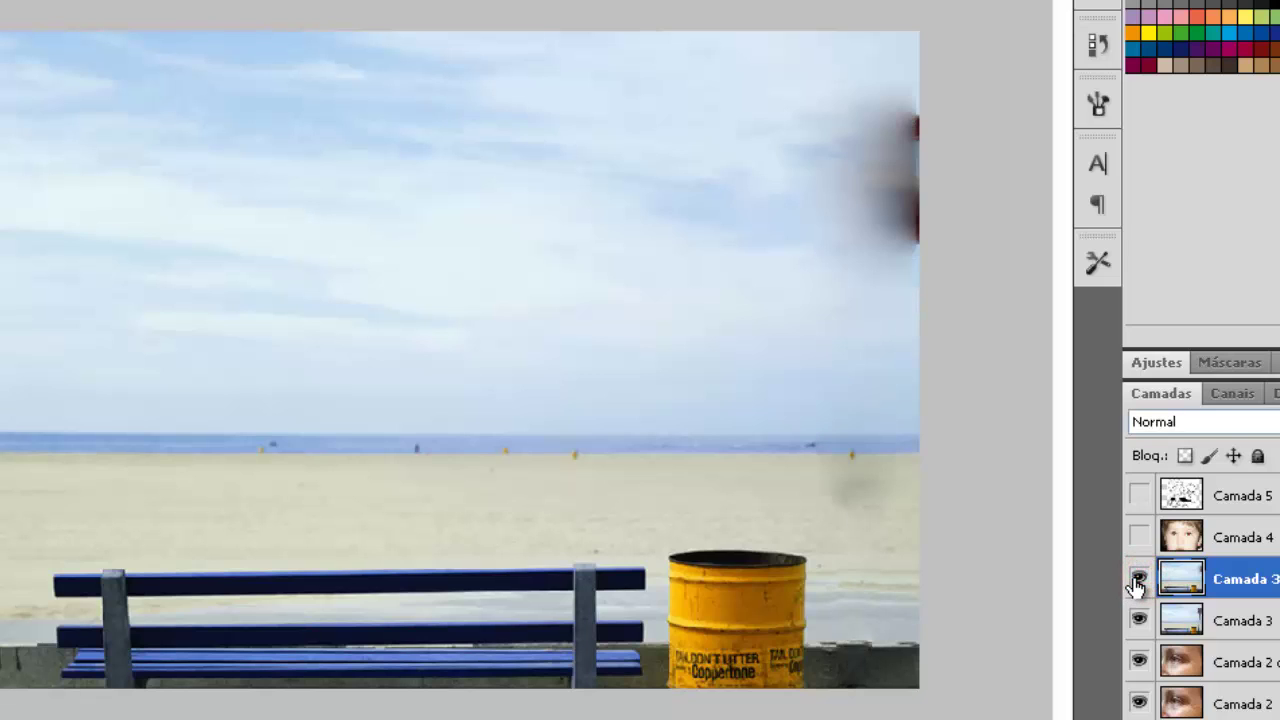
pyautogui.click(1140, 580)
pyautogui.click(1140, 580)
# Outline the yellow trash barrel, patch it with the beach and wall beside it, and deselect.
pyautogui.moveTo(663, 545)
pyautogui.mouseDown()
pyautogui.moveTo(654, 666)
pyautogui.moveTo(732, 703)
pyautogui.moveTo(820, 689)
pyautogui.moveTo(832, 583)
pyautogui.moveTo(791, 531)
pyautogui.moveTo(691, 523)
pyautogui.moveTo(665, 543)
pyautogui.mouseUp()
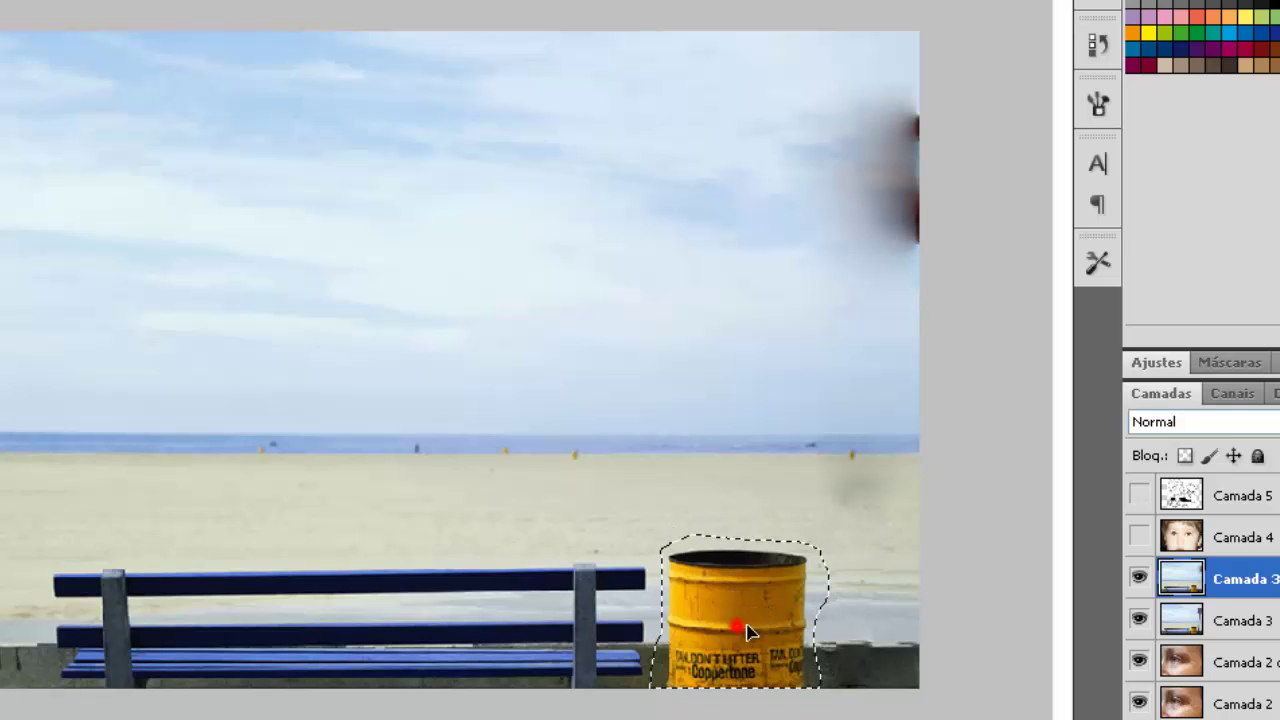
pyautogui.moveTo(745, 630); pyautogui.dragTo(903, 630)
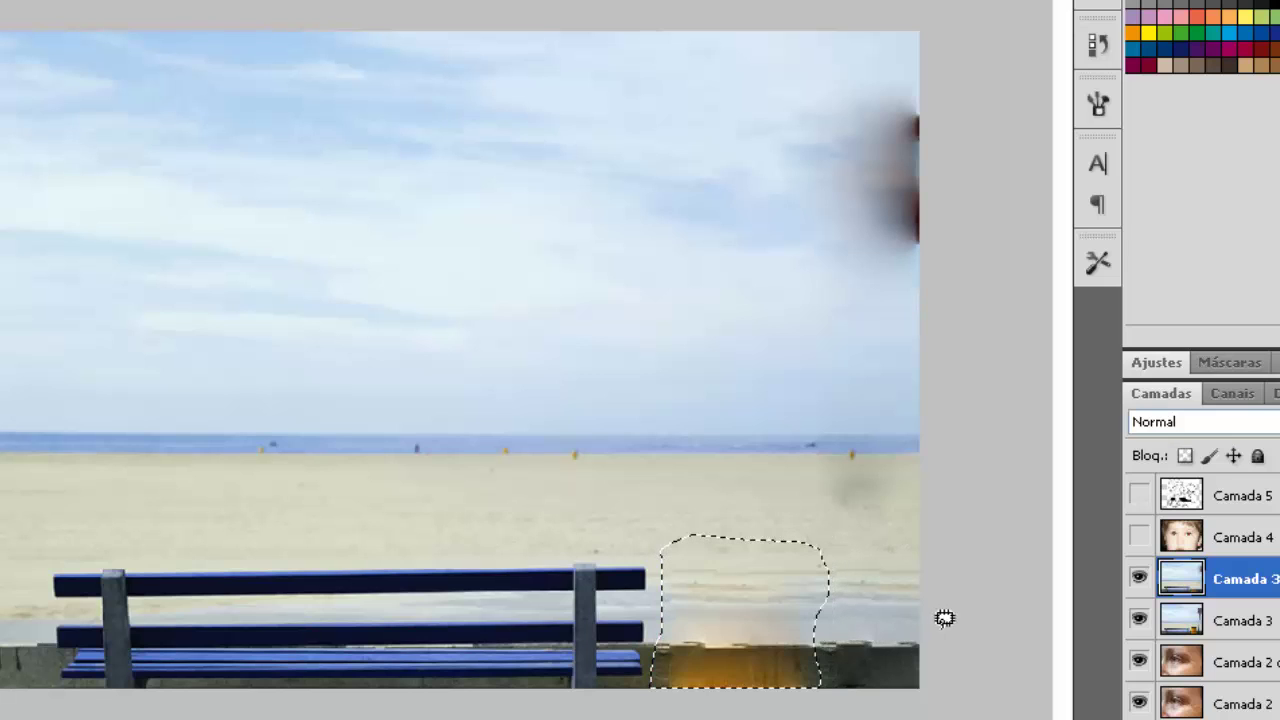
pyautogui.hotkey('ctrl', 'd')
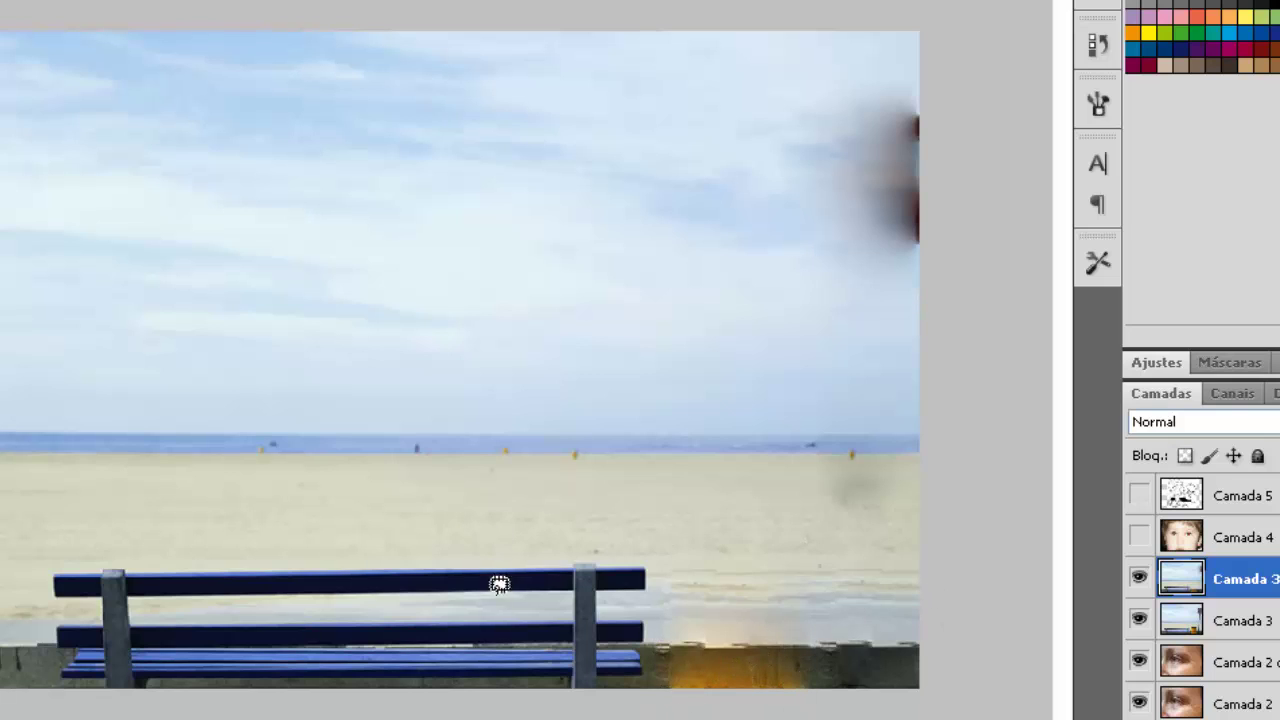
# Toggle the visibility of Camada 3 cópia to compare the barrel removal with the original beach photo.
pyautogui.click(1138, 580)
pyautogui.click(1138, 580)
pyautogui.click(1140, 581)
pyautogui.click(1140, 582)
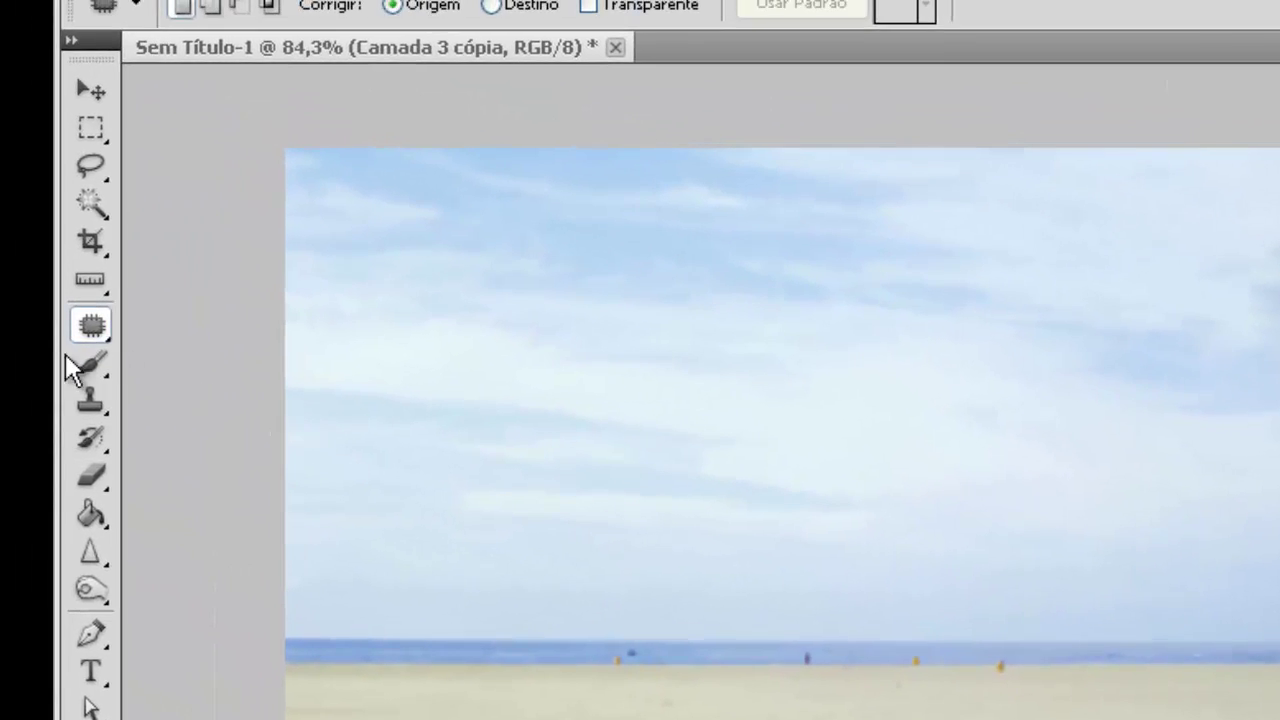
# Remove the red pupils from both of the child's eyes on Camada 4 with the Red Eye tool at 50% pupil size and 50% darkening.
pyautogui.click(99, 325)
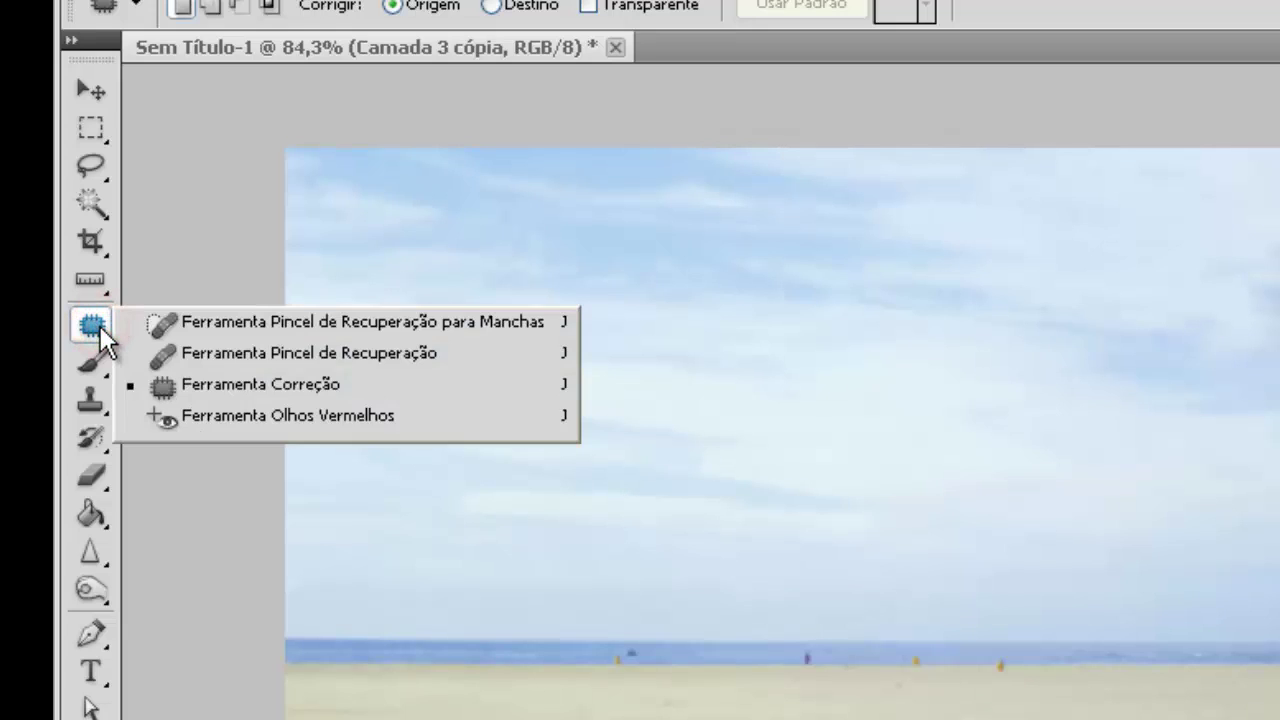
pyautogui.click(297, 416)
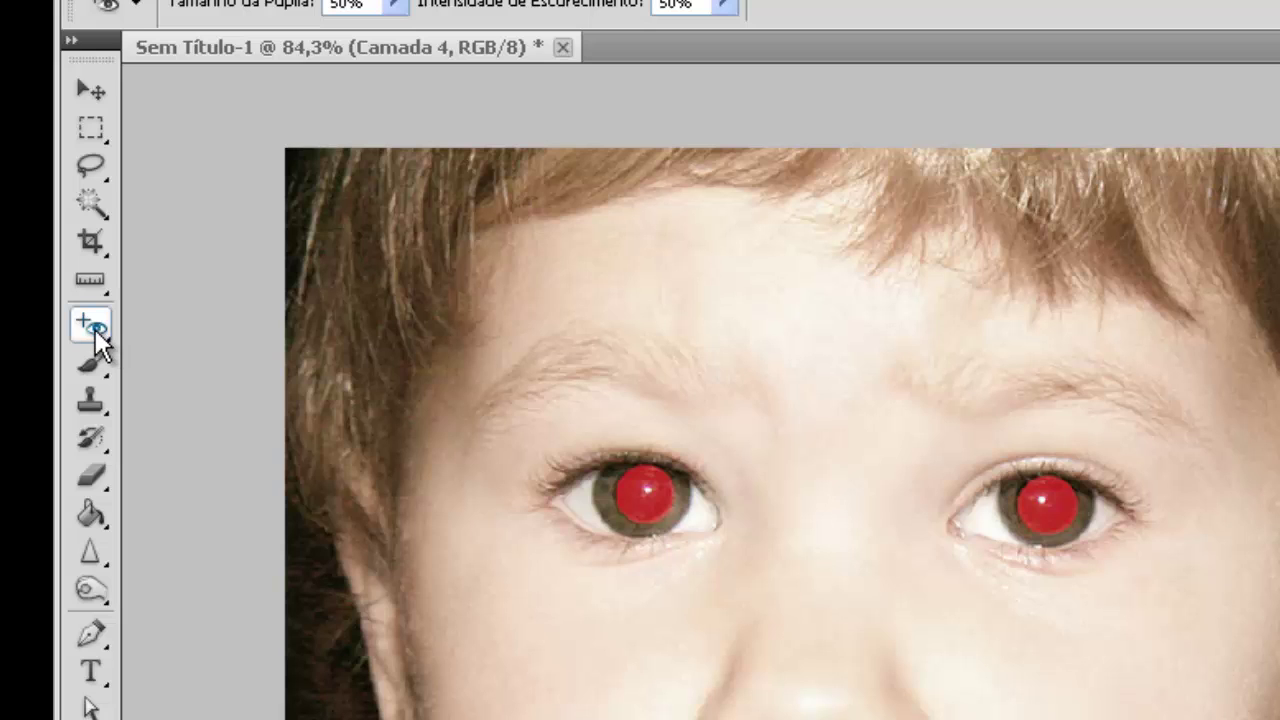
pyautogui.click(640, 508)
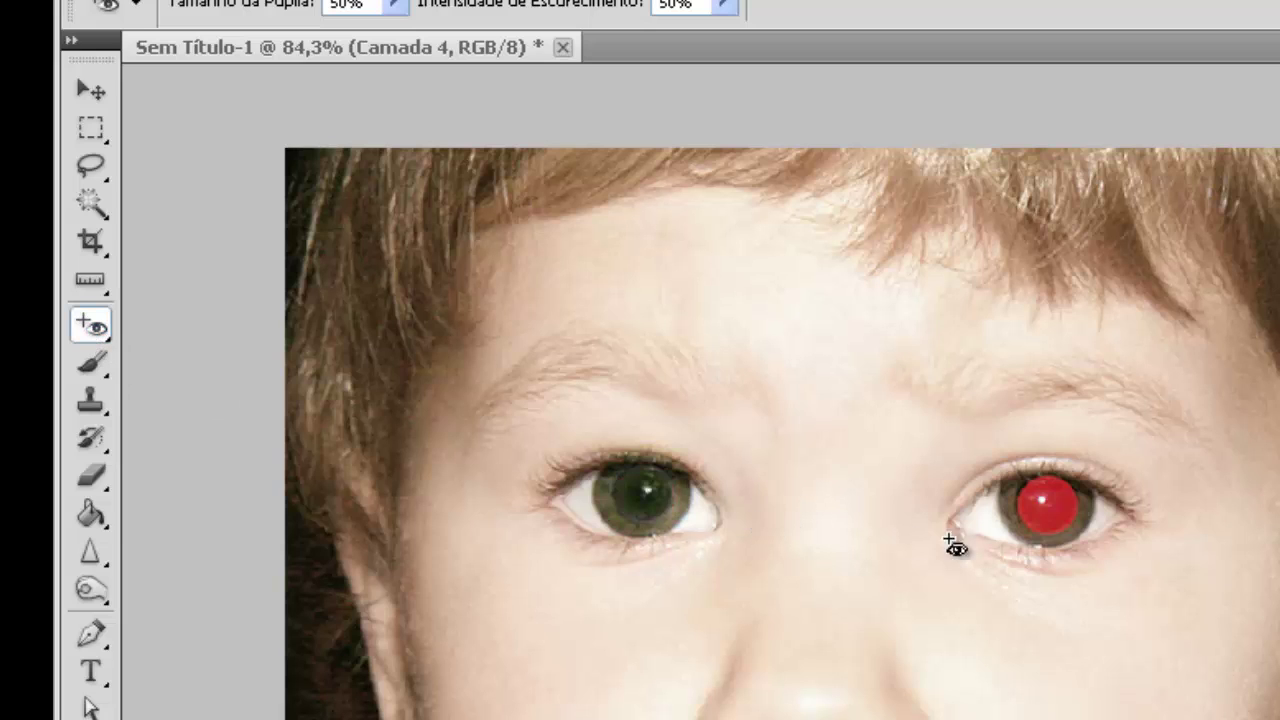
pyautogui.click(1046, 522)
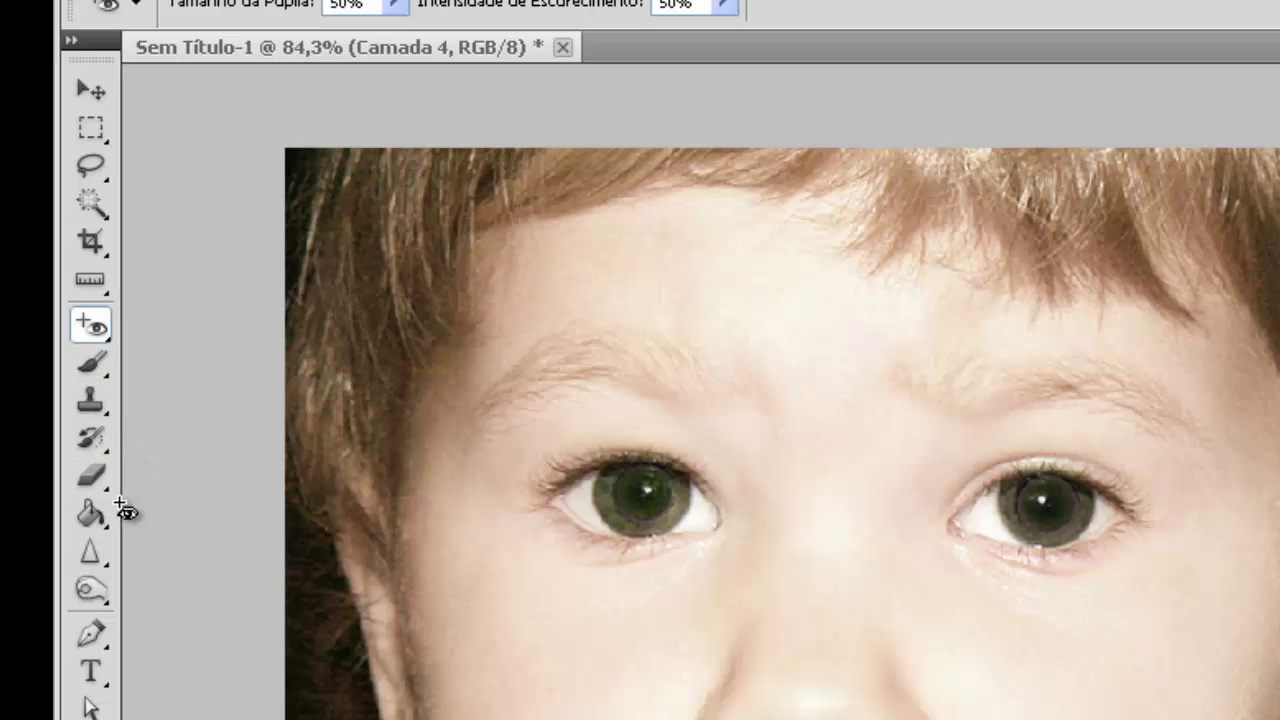
# Choose red as the foreground colour from the swatches and fill the child's face with the Paint Bucket at tolerance 32.
pyautogui.click(91, 518)
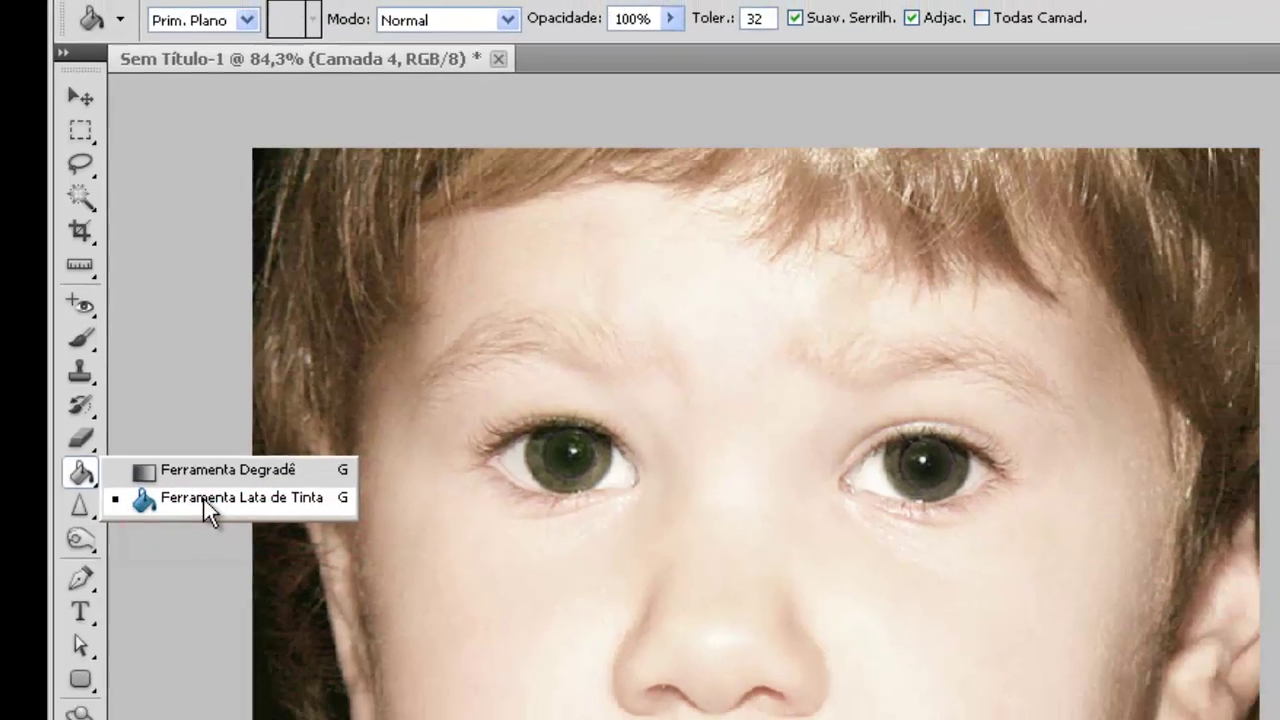
pyautogui.click(204, 499)
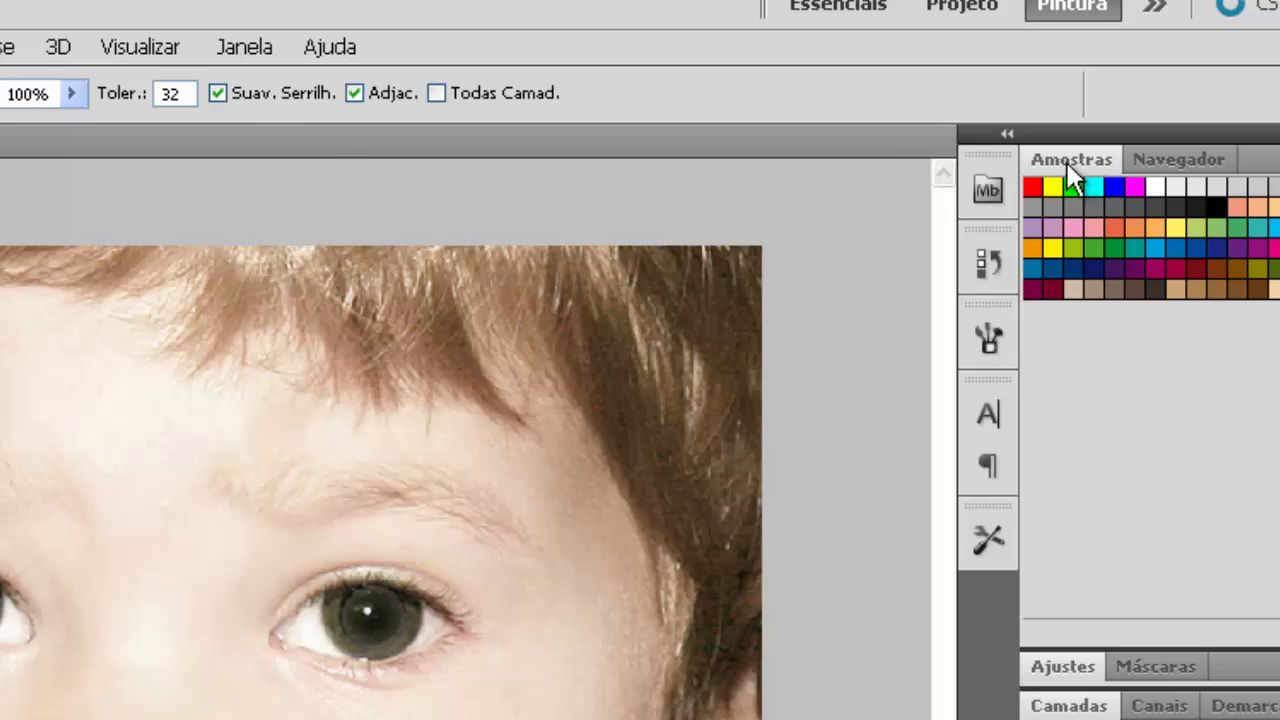
pyautogui.click(245, 51)
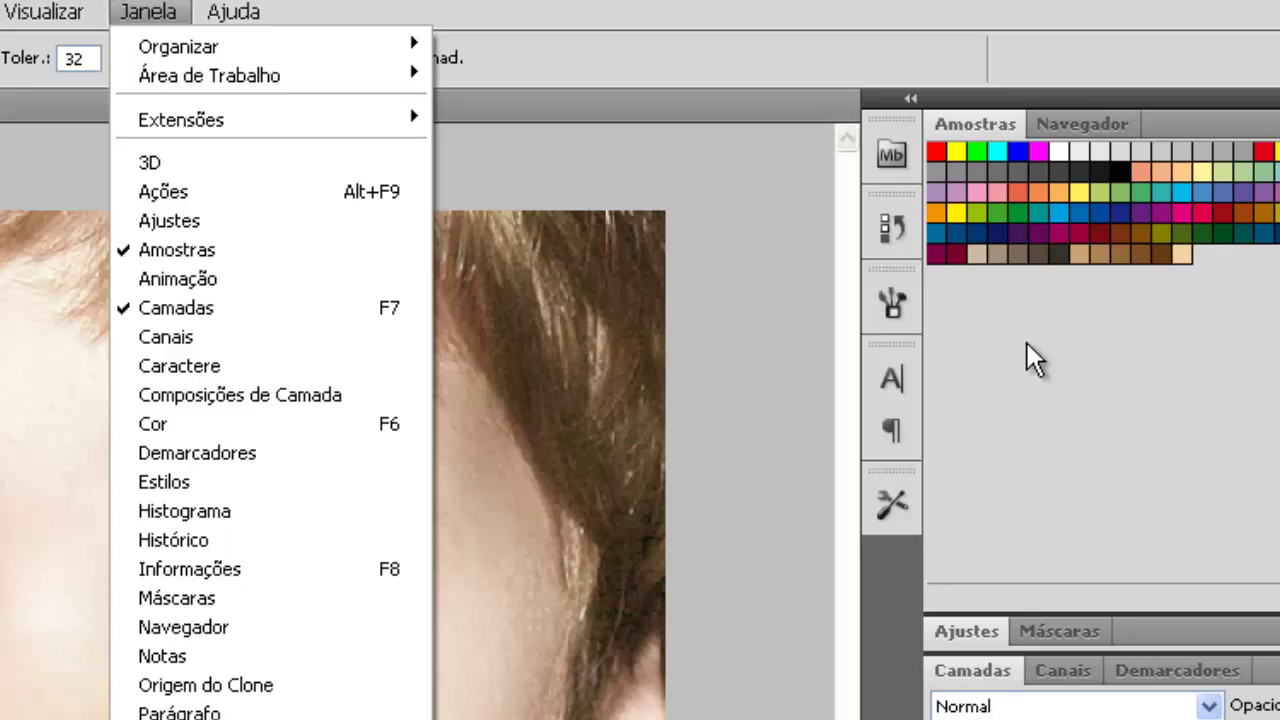
pyautogui.click(1125, 380)
pyautogui.click(515, 518)
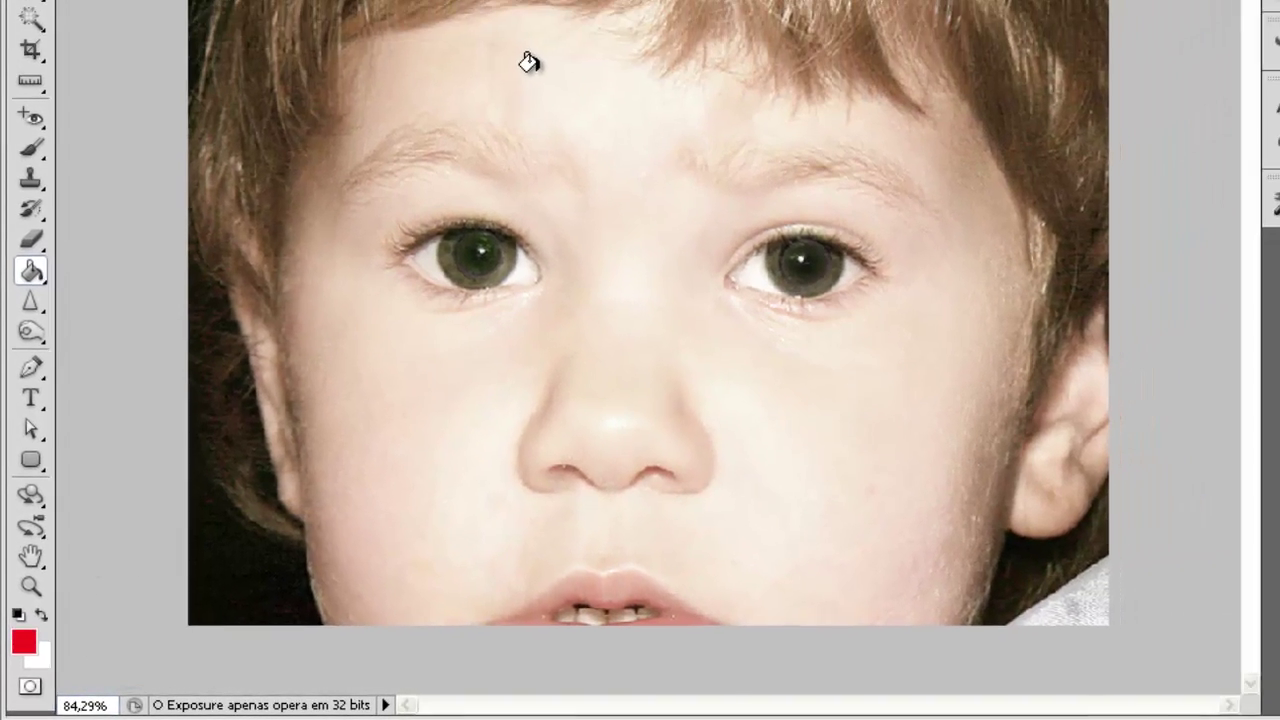
pyautogui.click(609, 137)
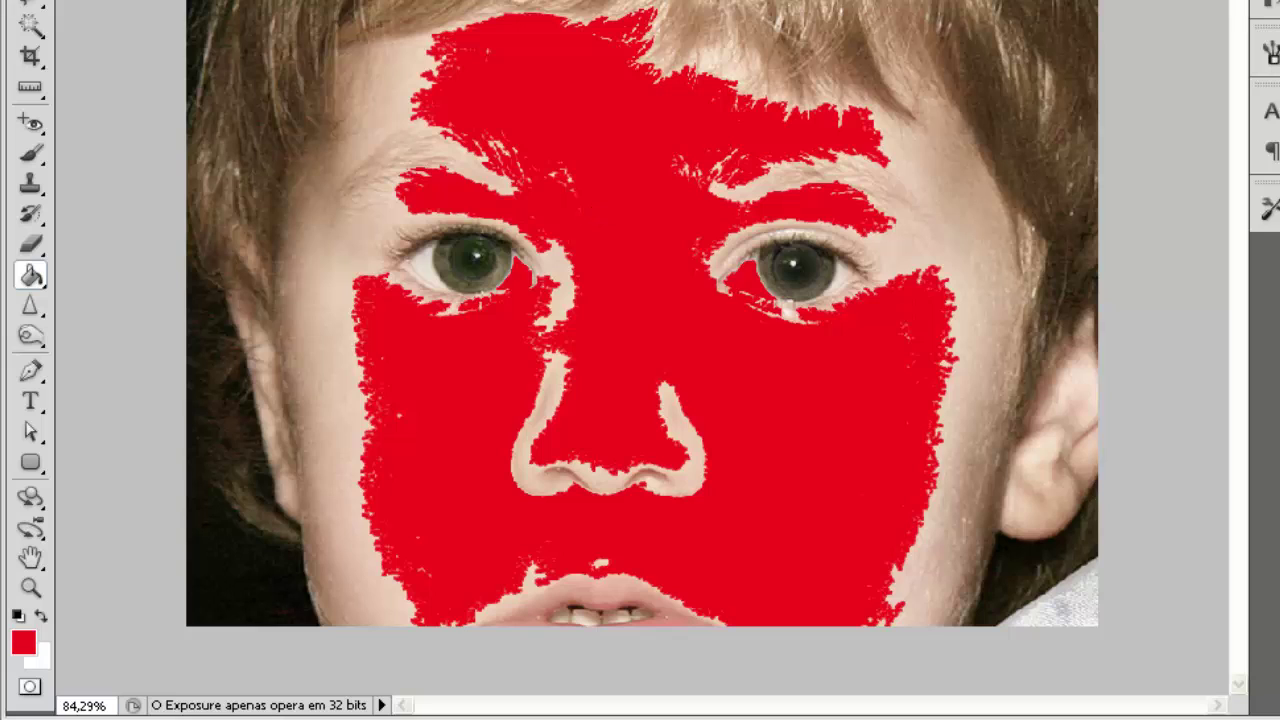
# Show and select the turtle drawing layer Camada 5, and fill the shell's rim and dividing bands with red.
pyautogui.click(1279, 450)
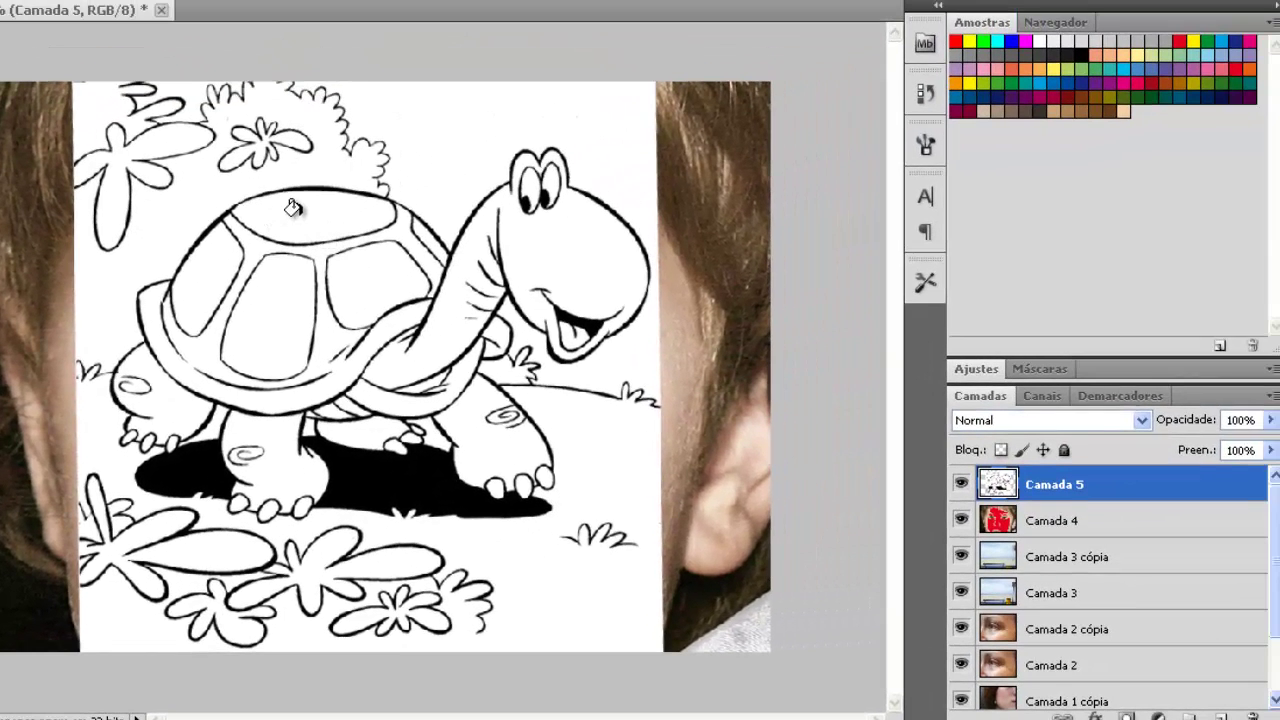
pyautogui.click(244, 237)
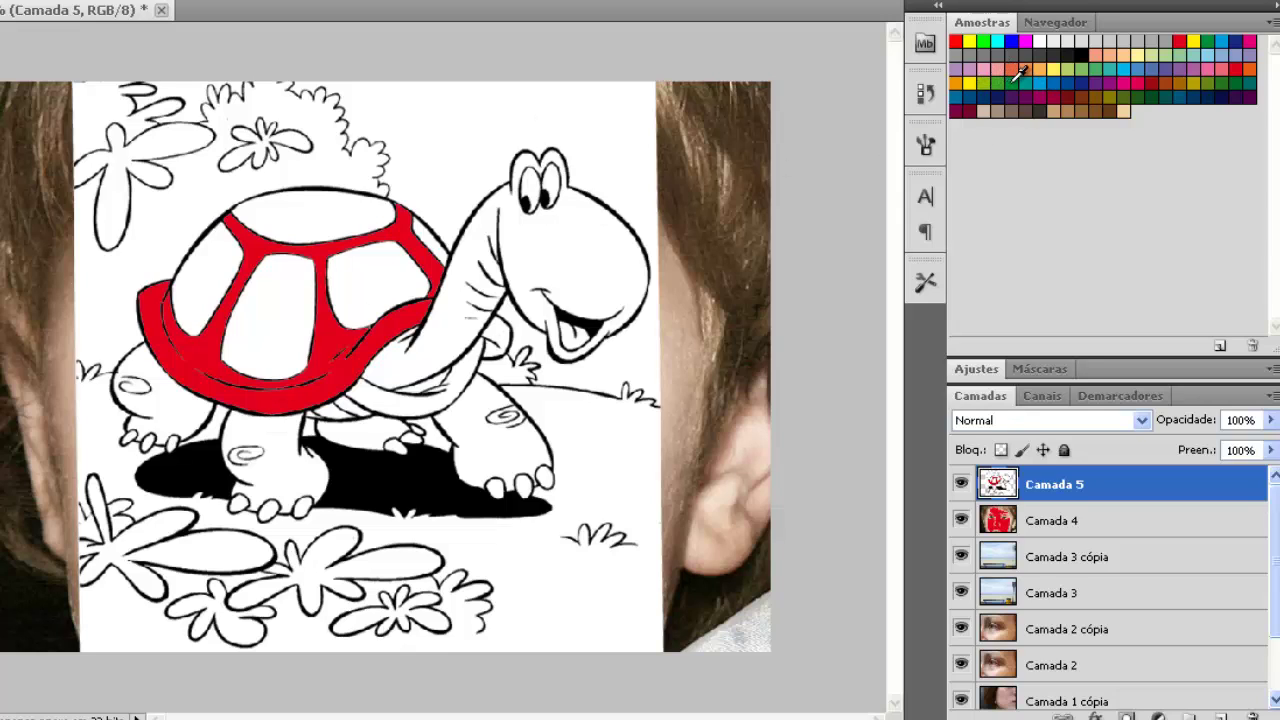
# Choose green from the swatches and fill all five panels of the turtle's shell with the Paint Bucket.
pyautogui.click(1010, 87)
pyautogui.click(277, 294)
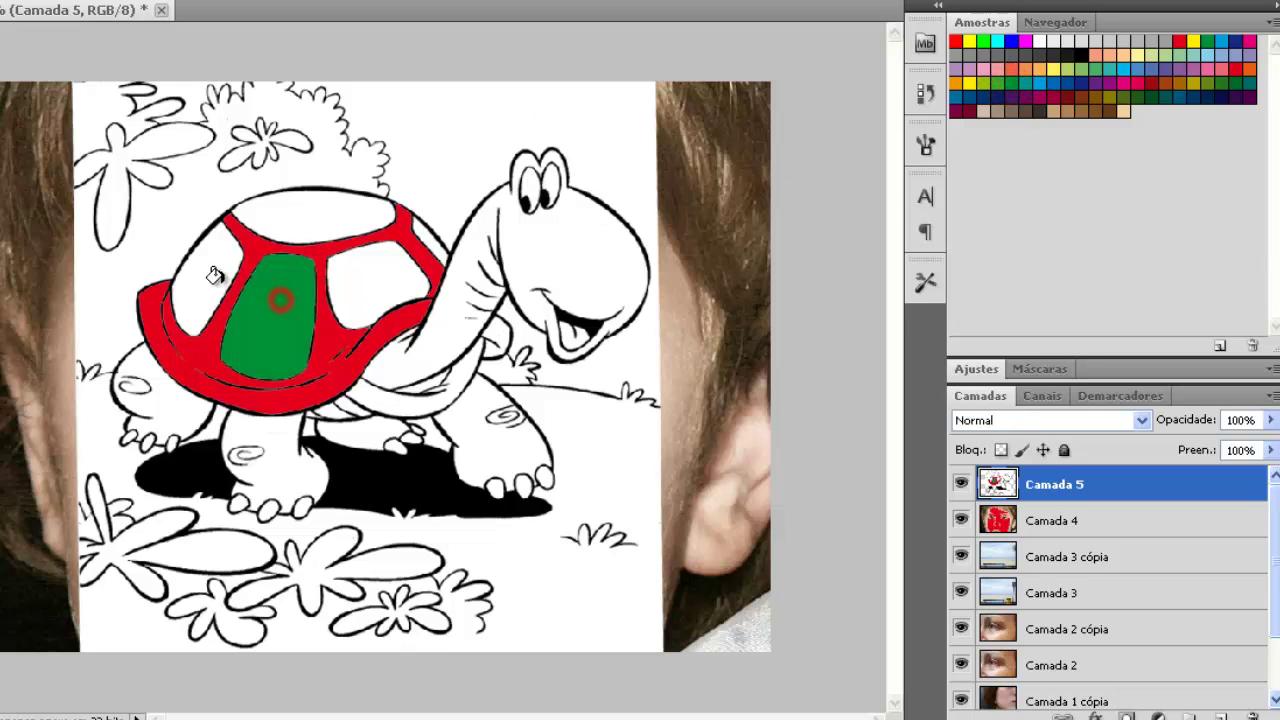
pyautogui.click(211, 276)
pyautogui.click(370, 276)
pyautogui.click(307, 210)
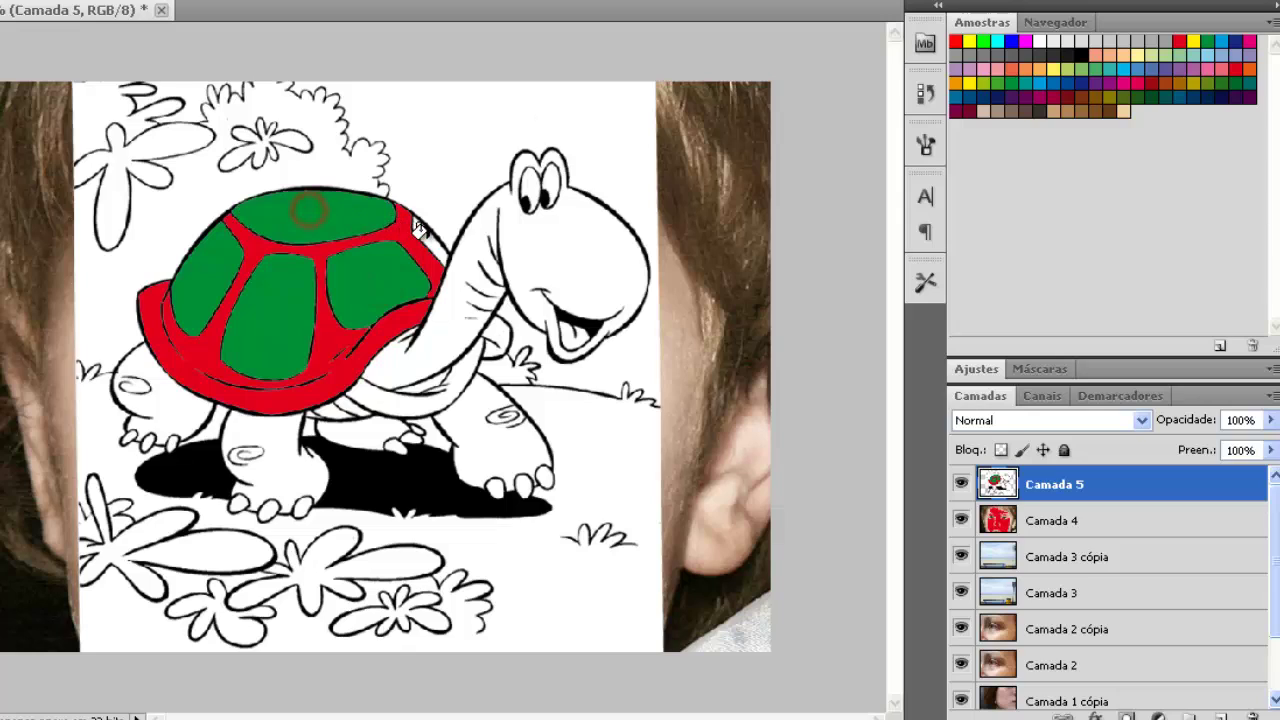
pyautogui.click(418, 232)
# Choose light brown from the swatches and fill the turtle's head, neck and all four legs.
pyautogui.click(1067, 111)
pyautogui.click(1064, 112)
pyautogui.click(577, 260)
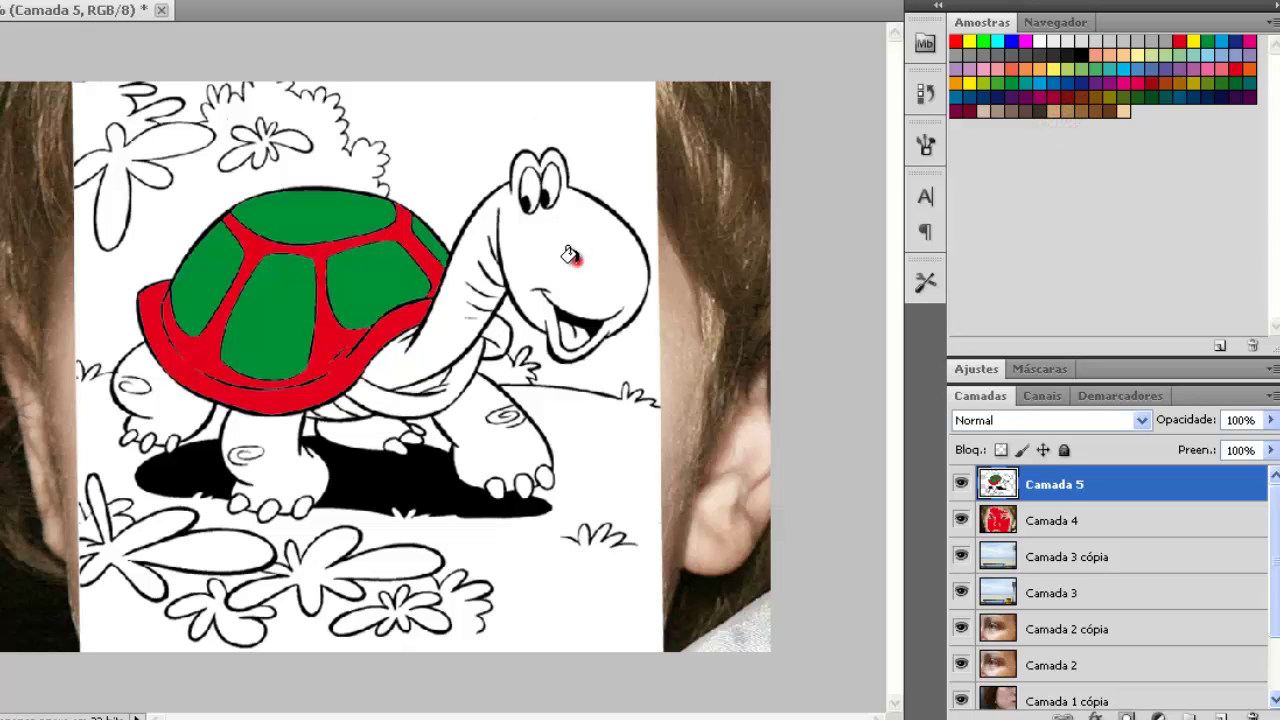
pyautogui.click(470, 423)
pyautogui.click(366, 432)
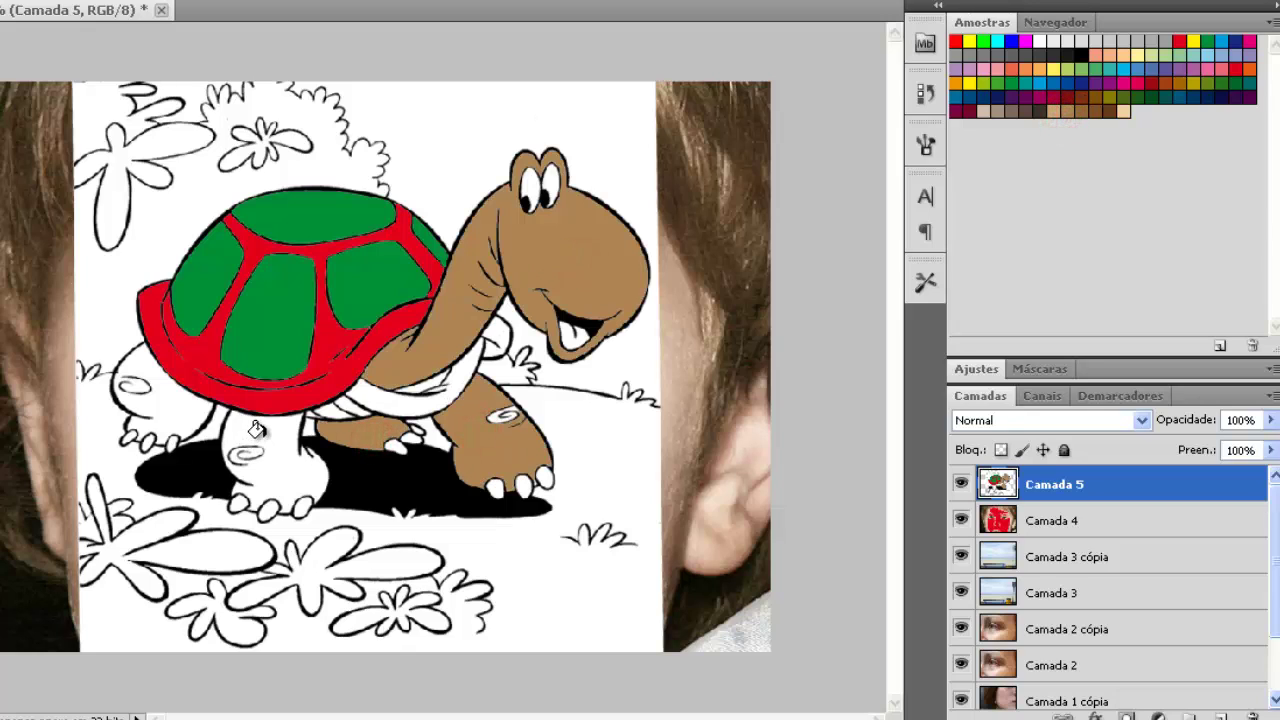
pyautogui.click(262, 437)
pyautogui.click(166, 406)
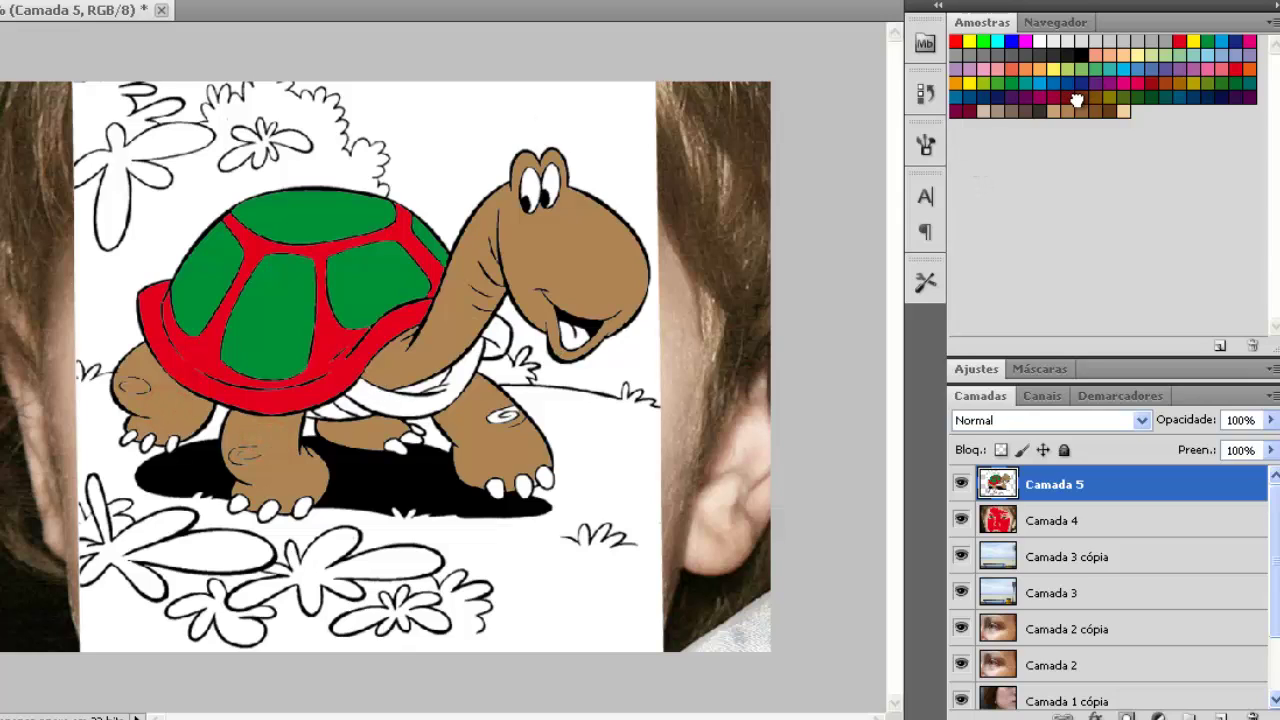
# Fill the shell's underside band, the rounded piece behind the neck and the belly area with dark reddish brown.
pyautogui.click(1076, 100)
pyautogui.click(458, 373)
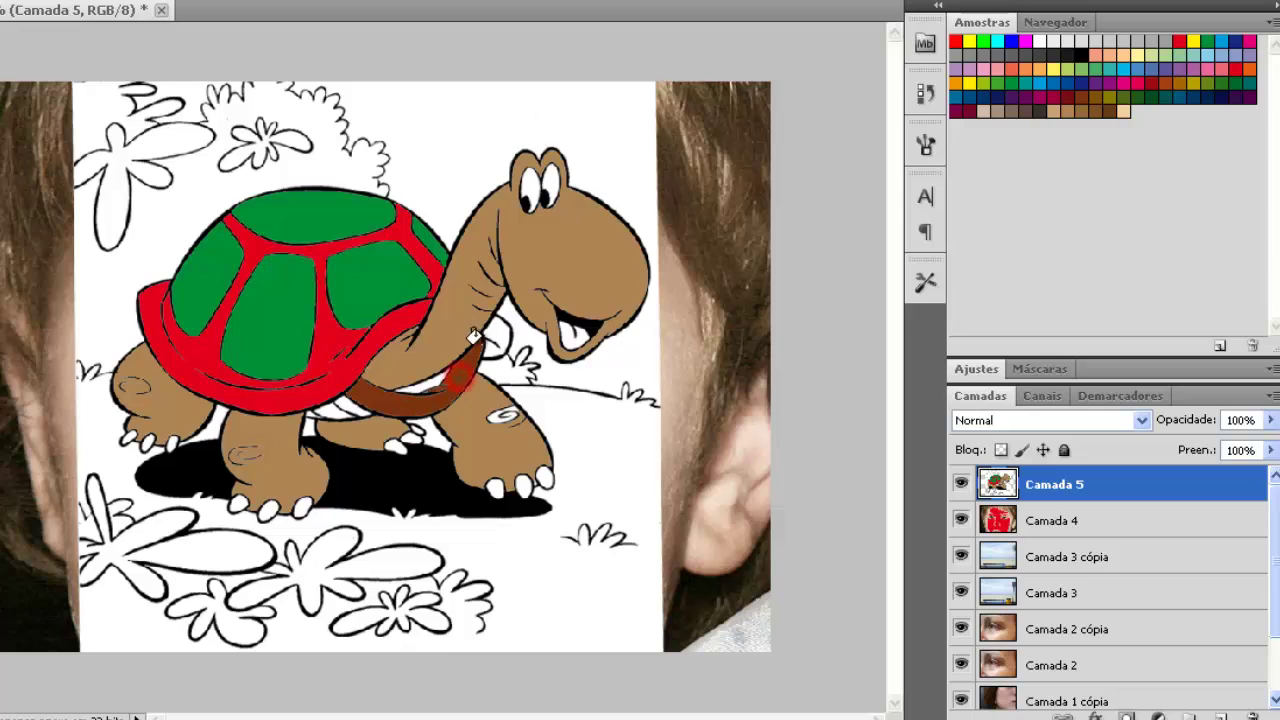
pyautogui.click(498, 340)
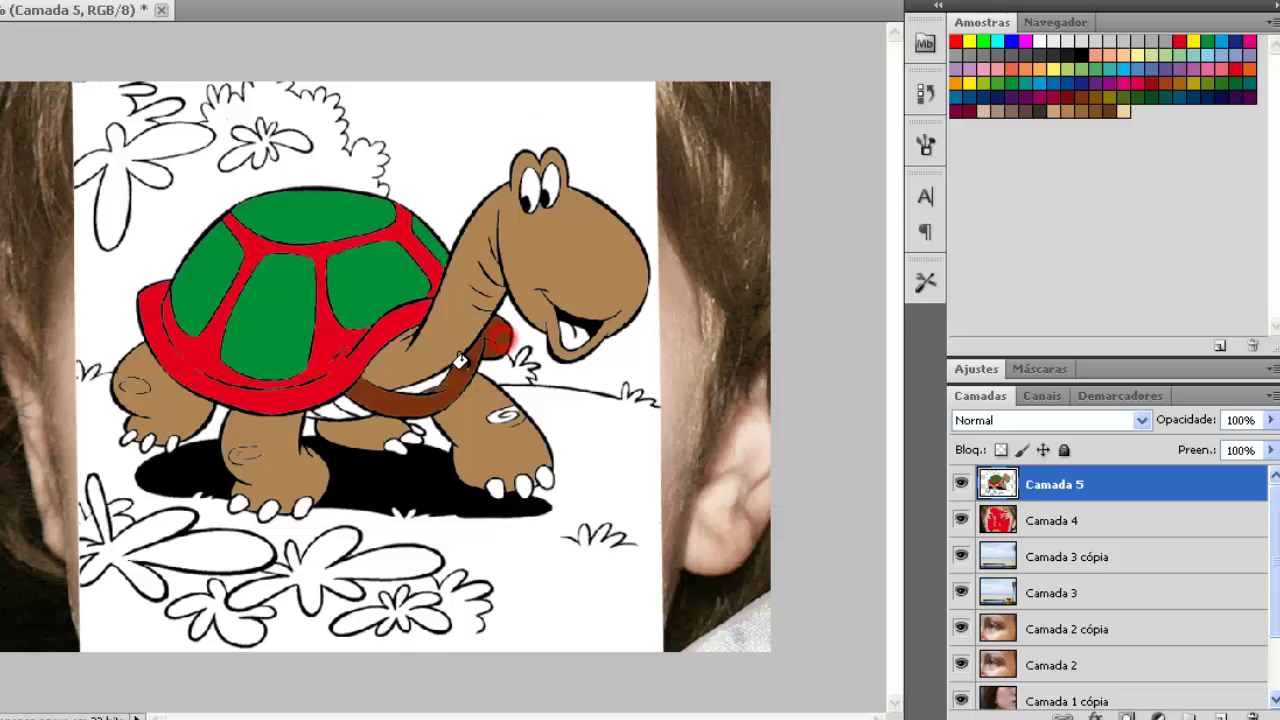
pyautogui.click(340, 404)
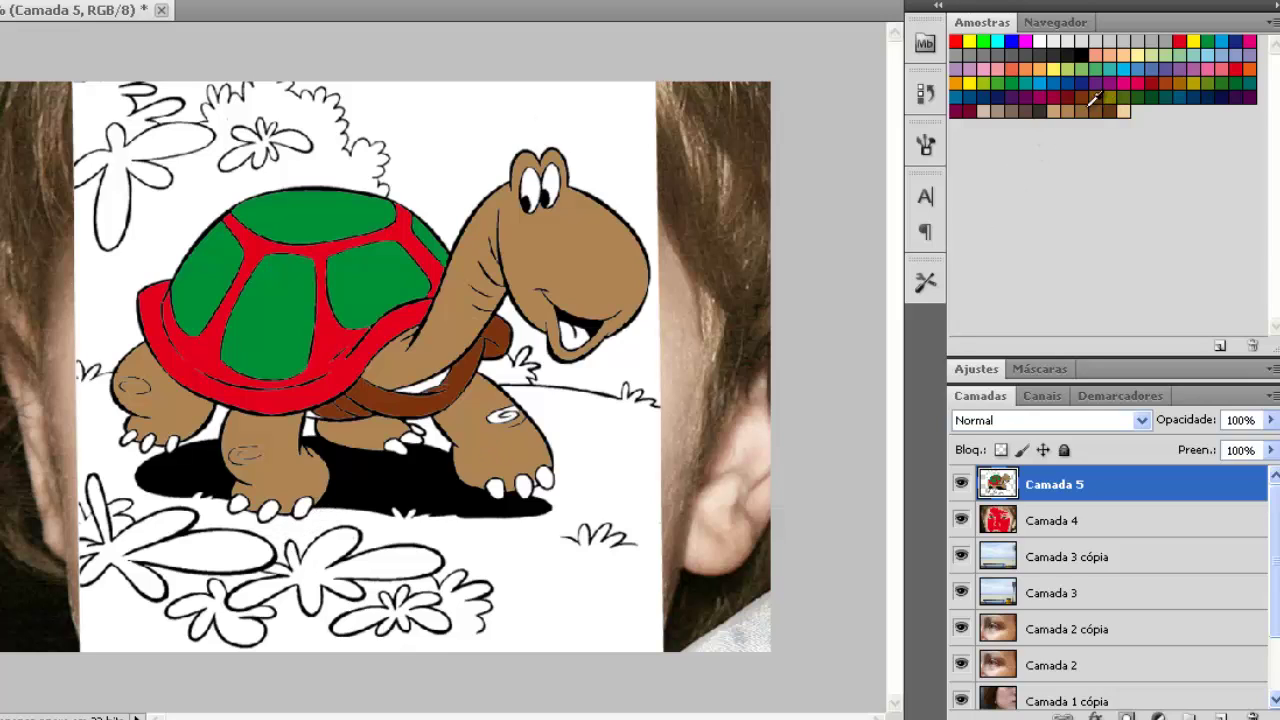
# Choose dark green from the swatches and fill the three closed leafy plants below the turtle.
pyautogui.click(1221, 81)
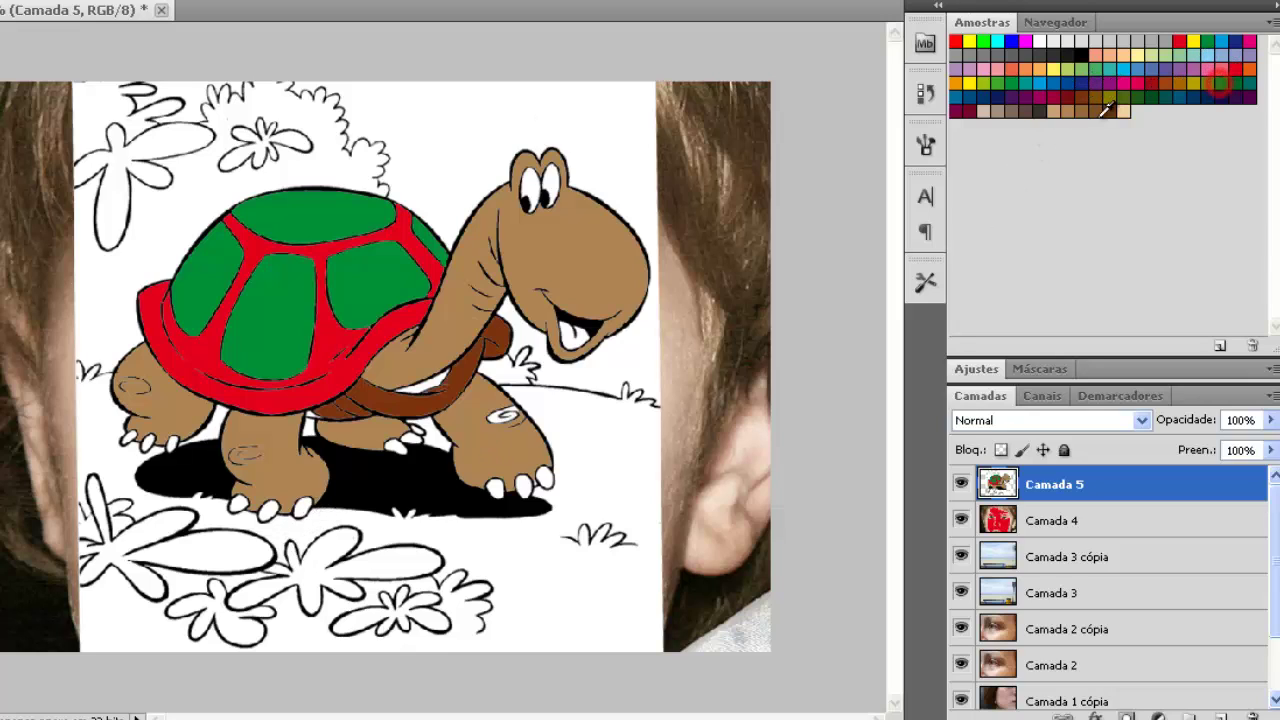
pyautogui.click(393, 568)
pyautogui.click(426, 615)
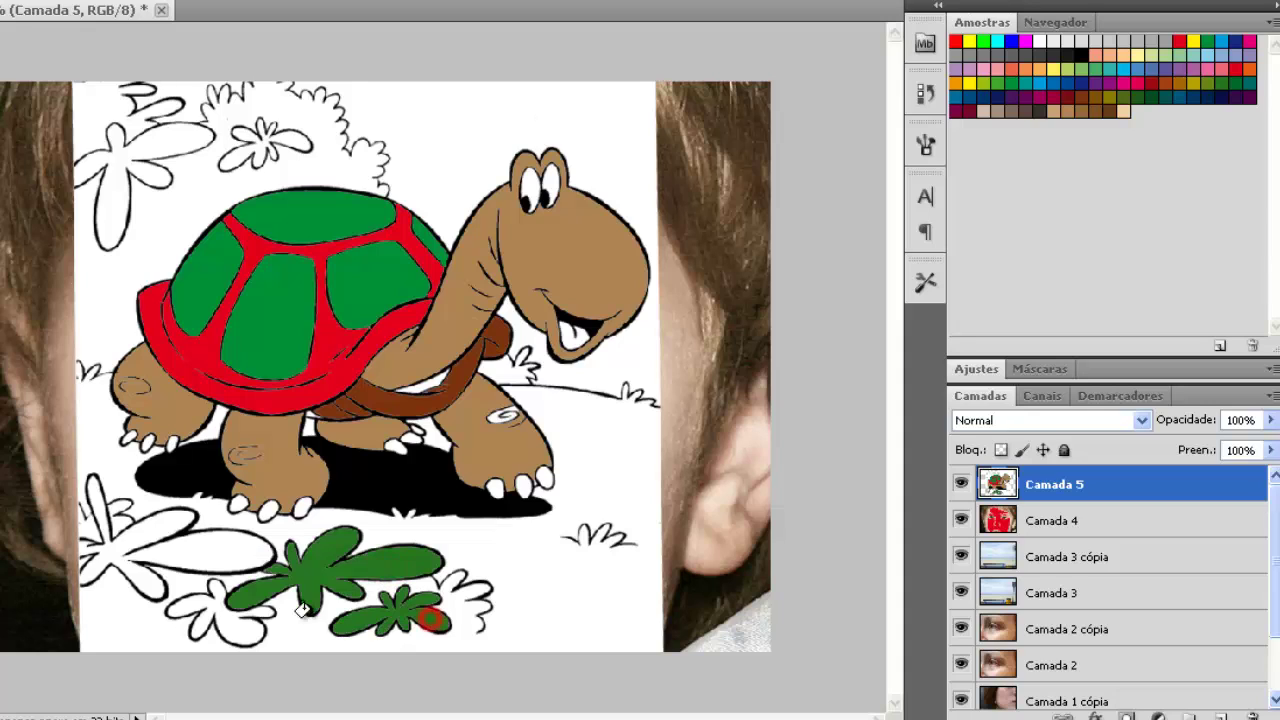
pyautogui.click(237, 628)
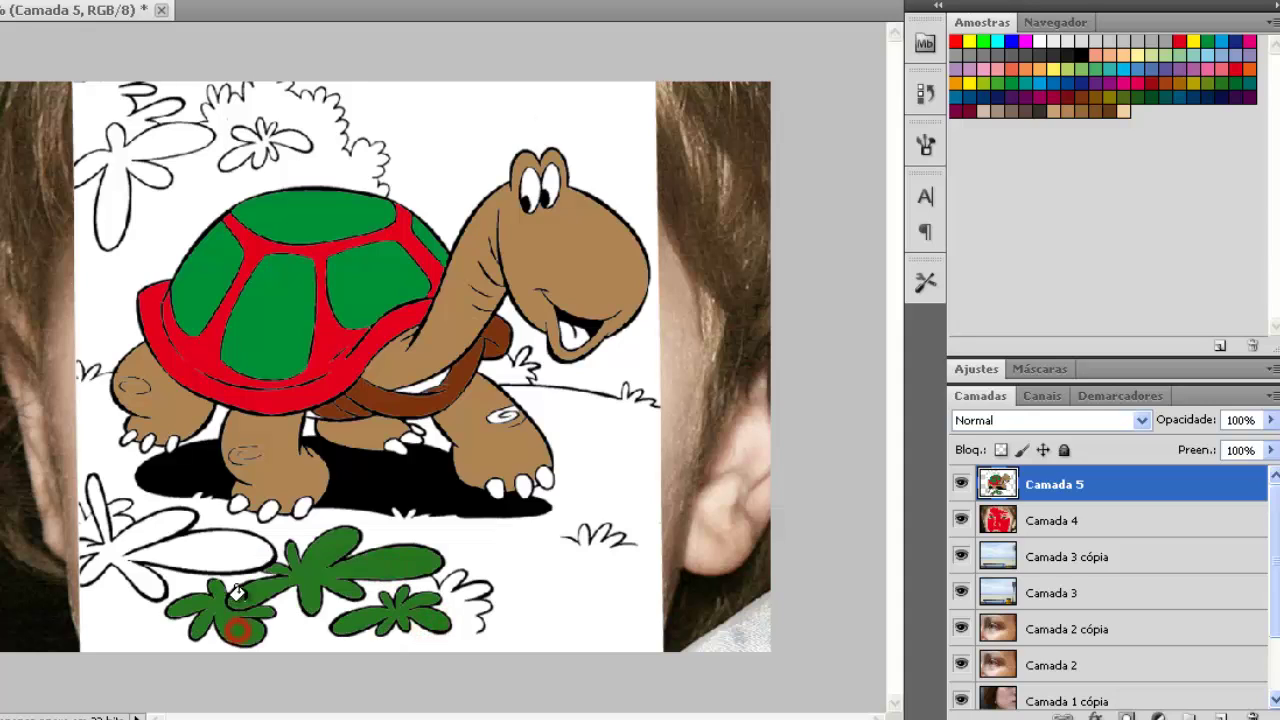
pyautogui.click(181, 140)
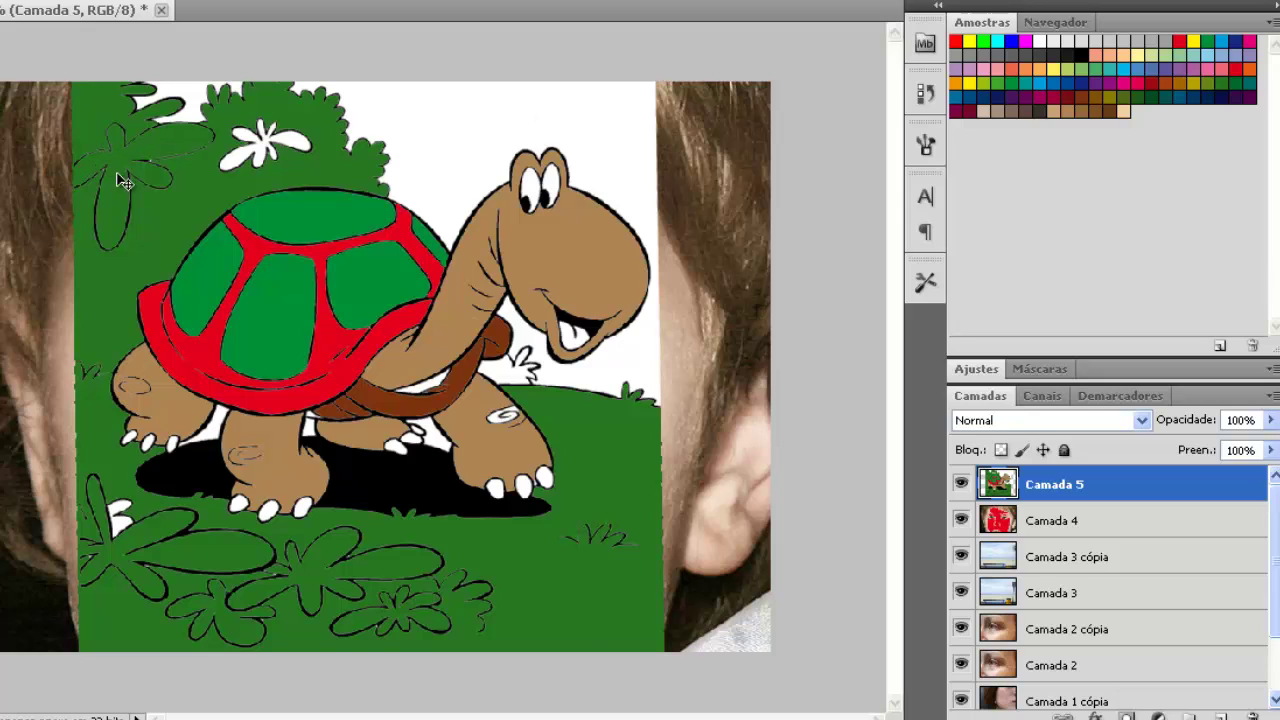
pyautogui.hotkey('ctrl', 'z')
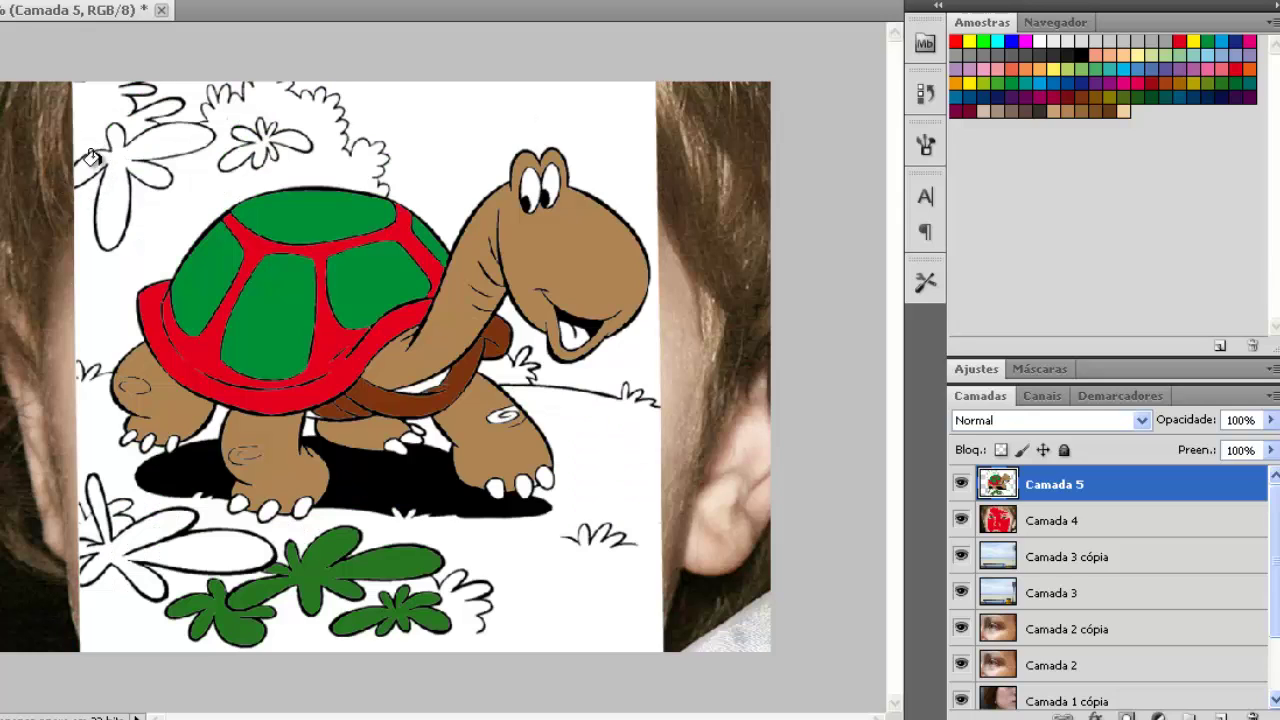